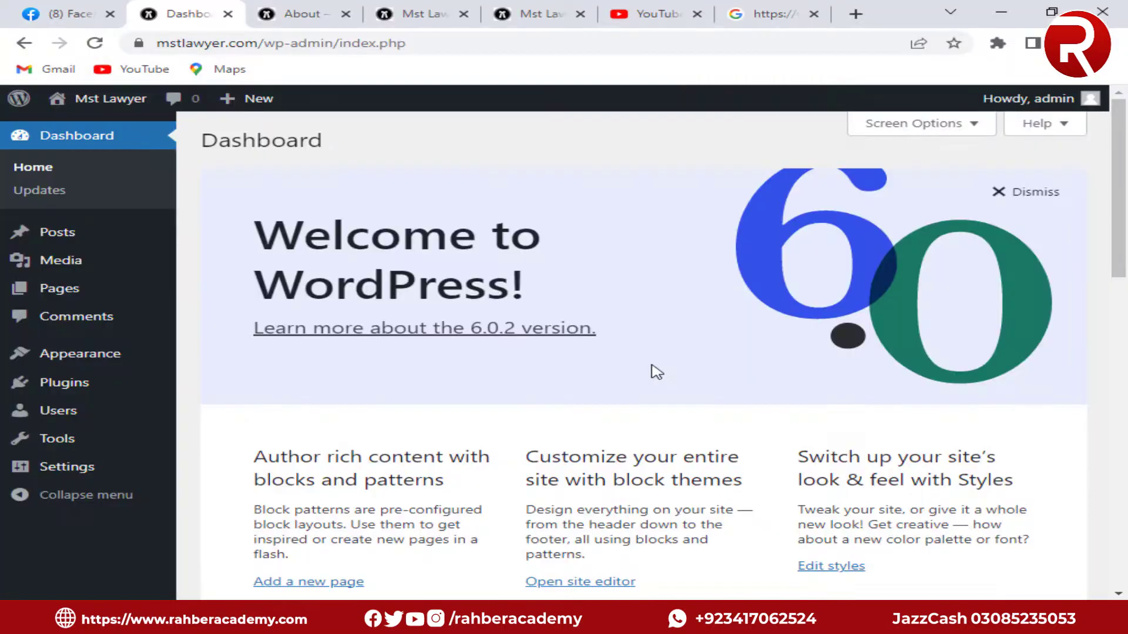
Reload the website's About page and look over what the front end displays
click(299, 13)
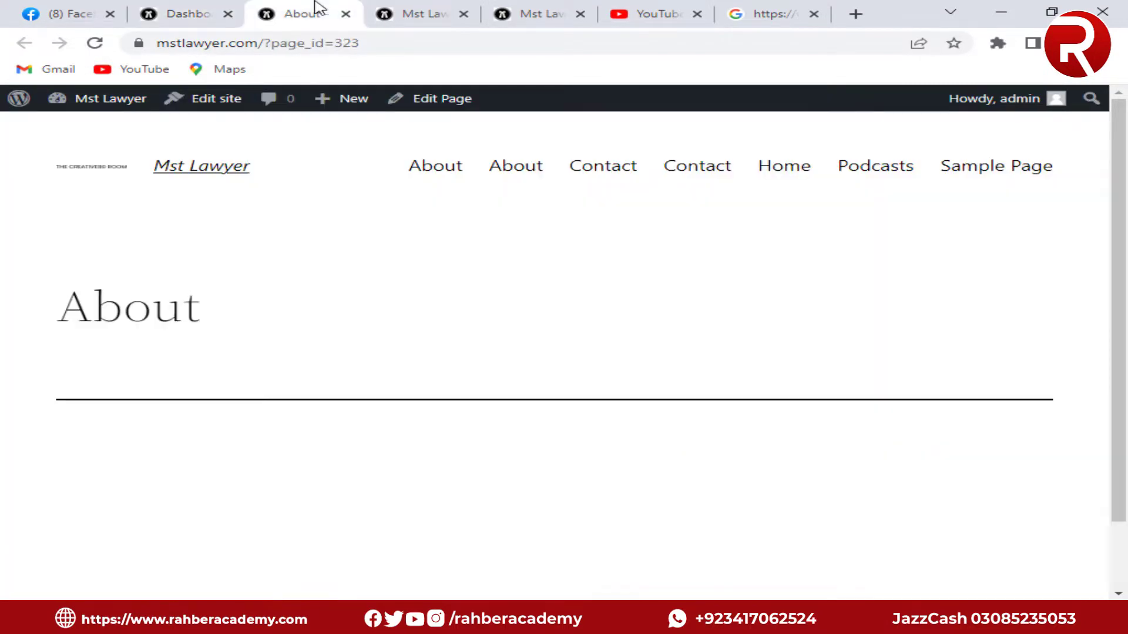
click(95, 43)
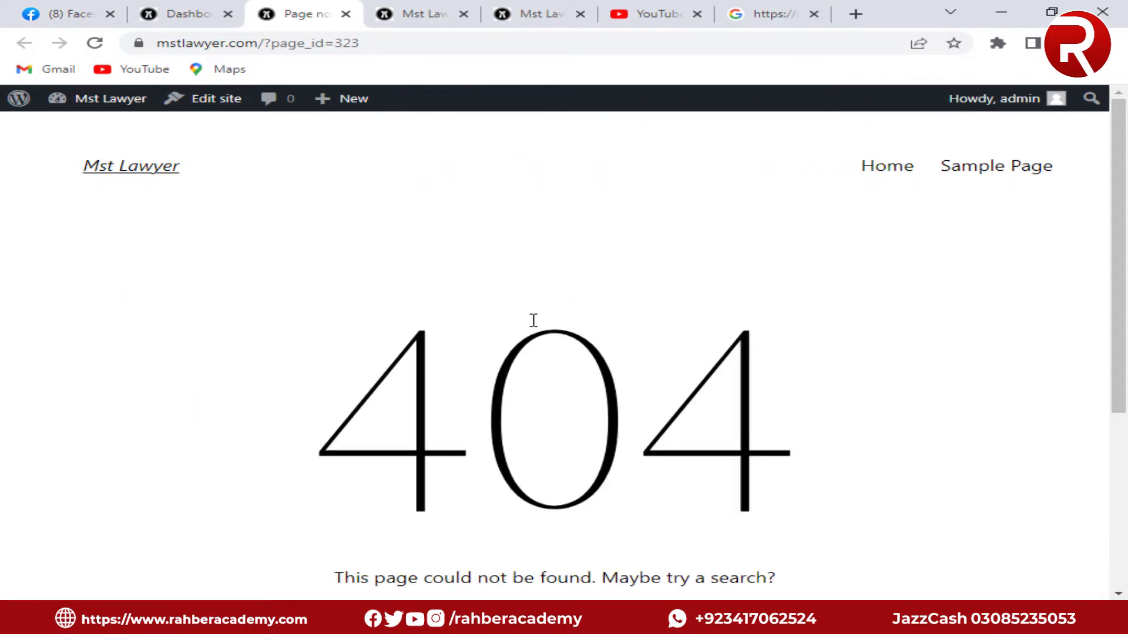
scroll(533, 320, down, 5)
scroll(533, 320, up, 5)
Return to the site's admin area and search the directory of new themes for "cover"
click(176, 14)
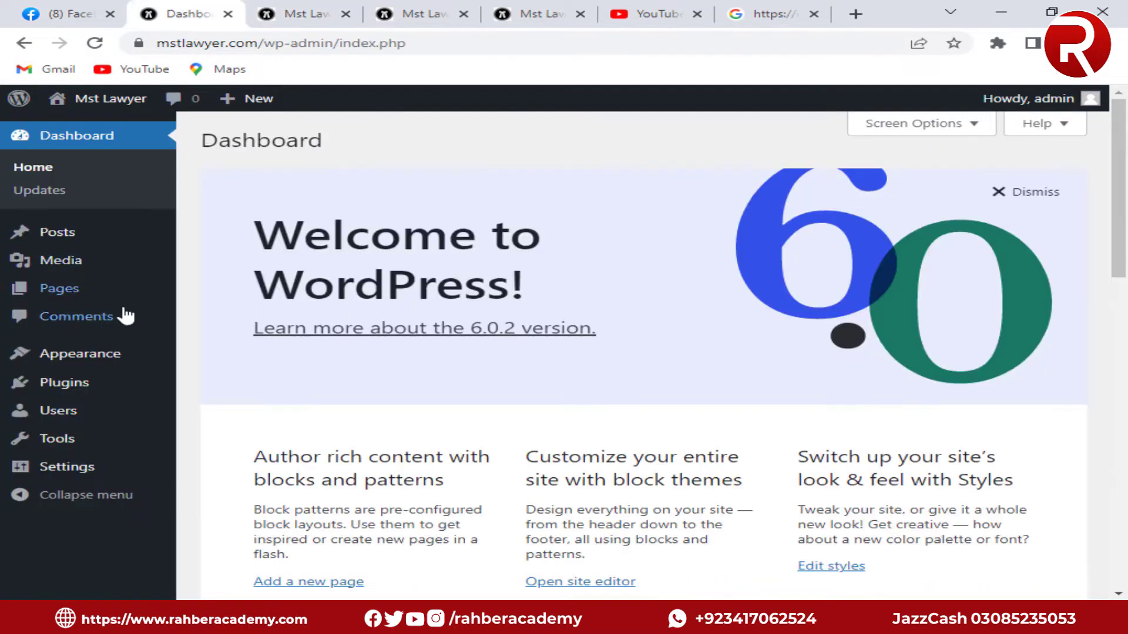
mouse_move(35, 358)
click(230, 363)
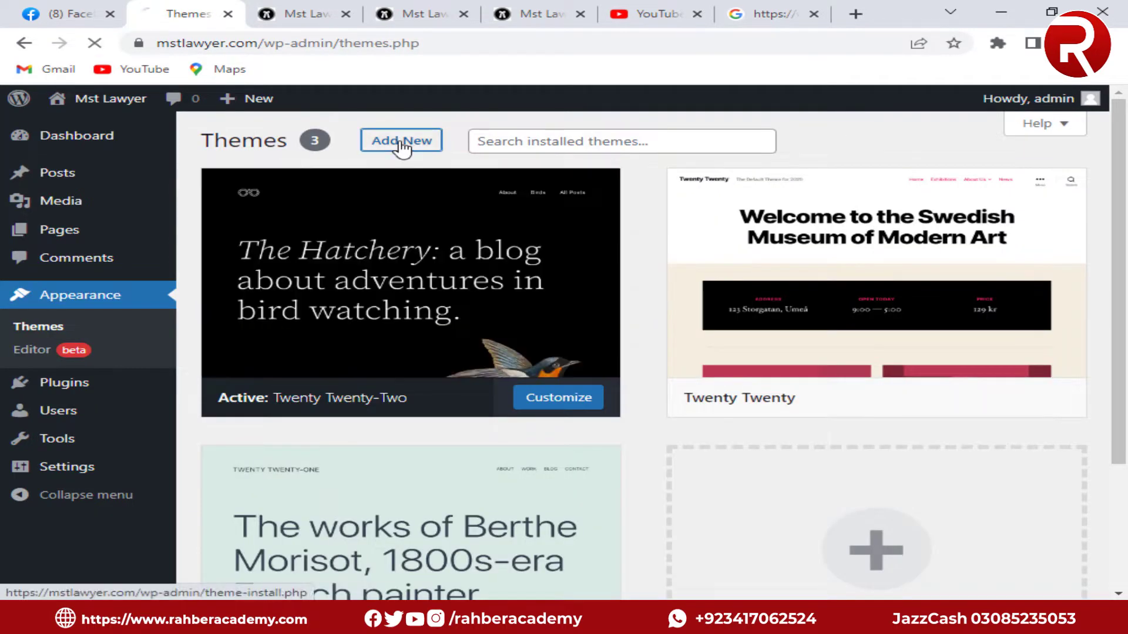
click(402, 147)
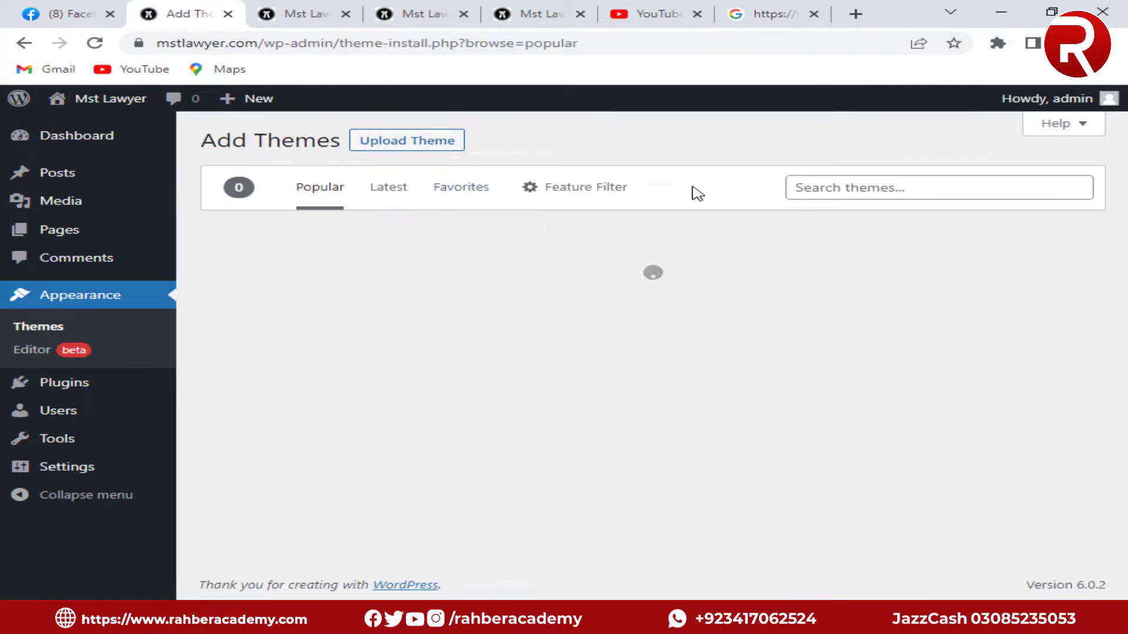
click(937, 189)
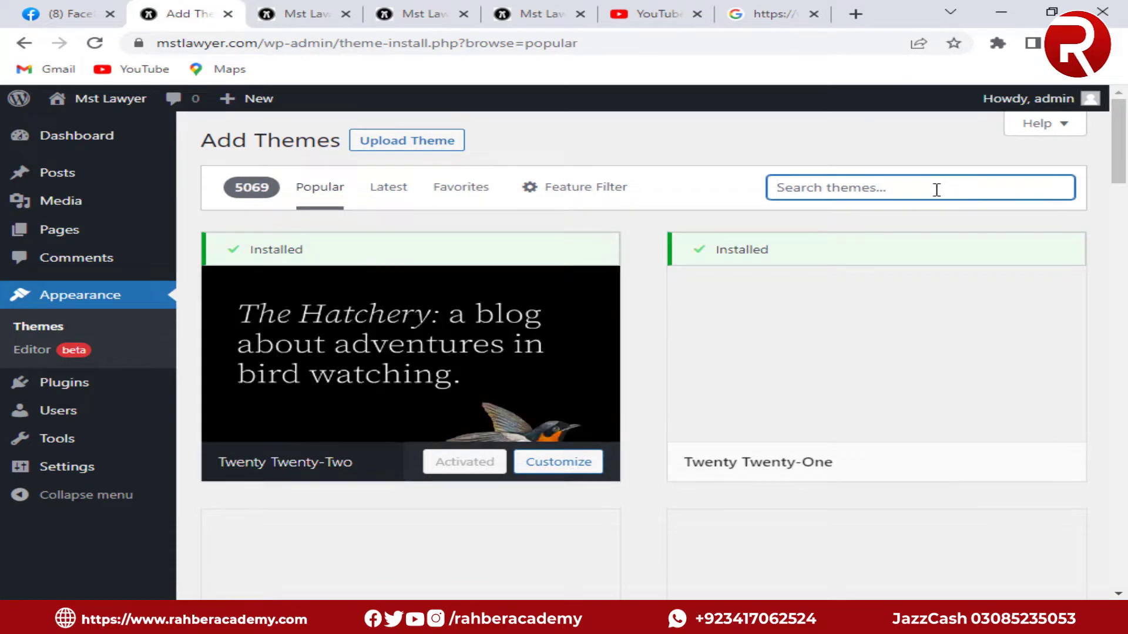
text(cover)
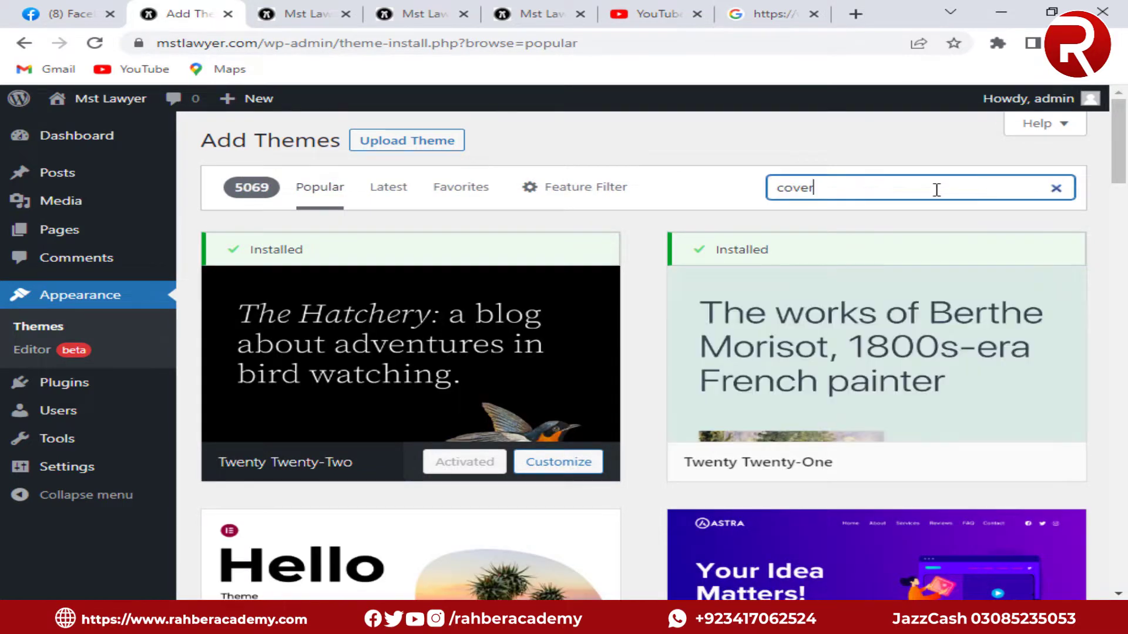
Install the CoverNews theme from the search results and activate it
scroll(649, 307, down, 5)
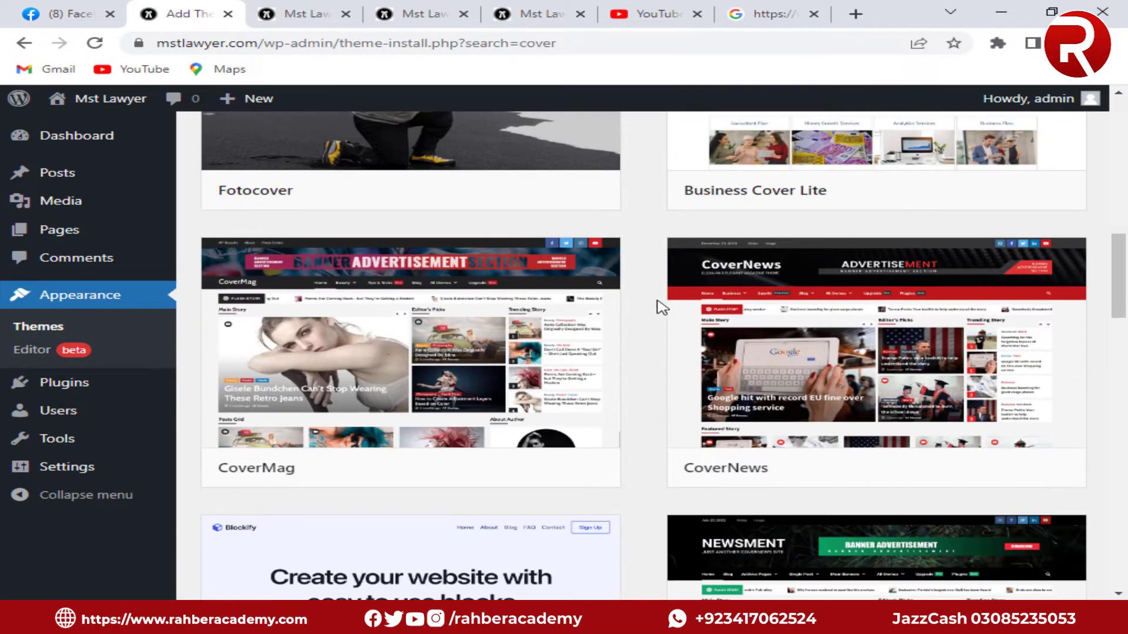
mouse_move(851, 393)
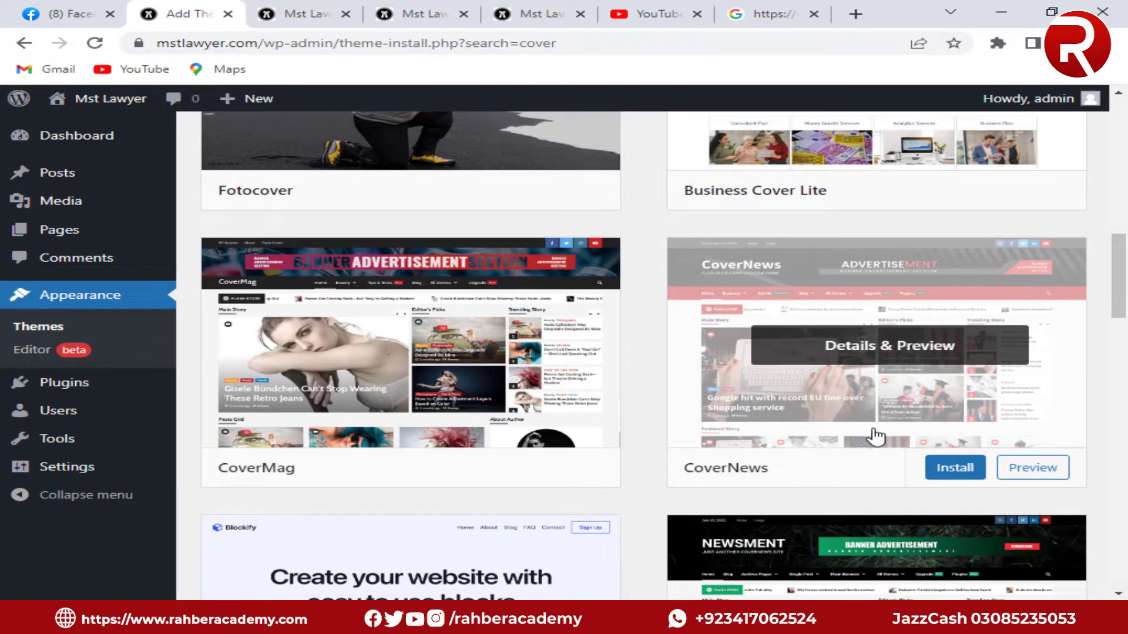
click(963, 472)
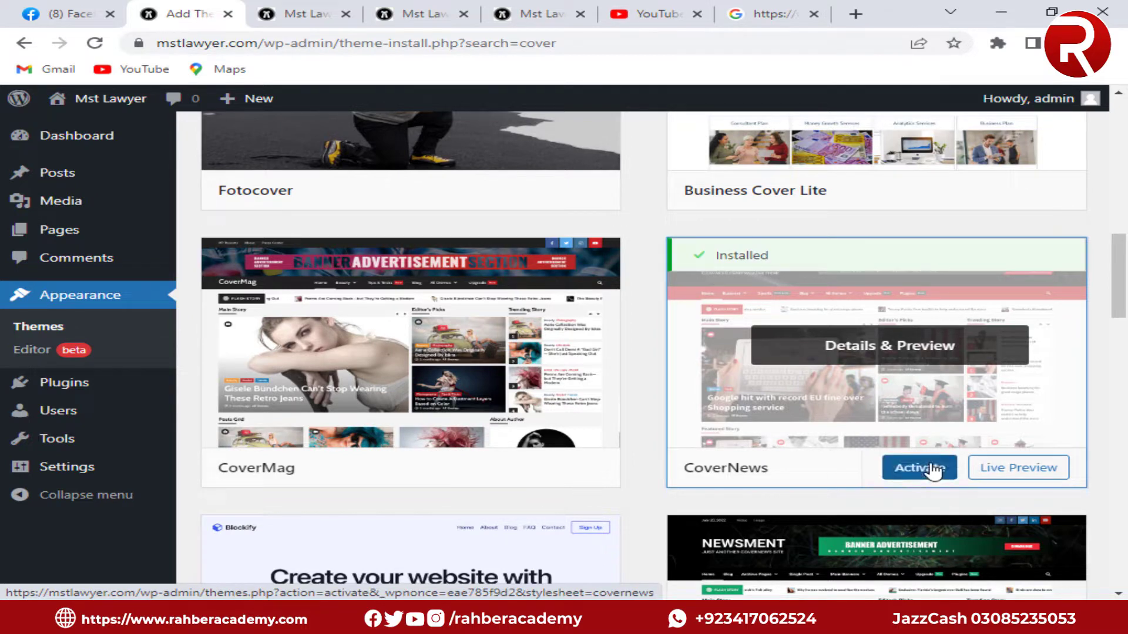
click(934, 470)
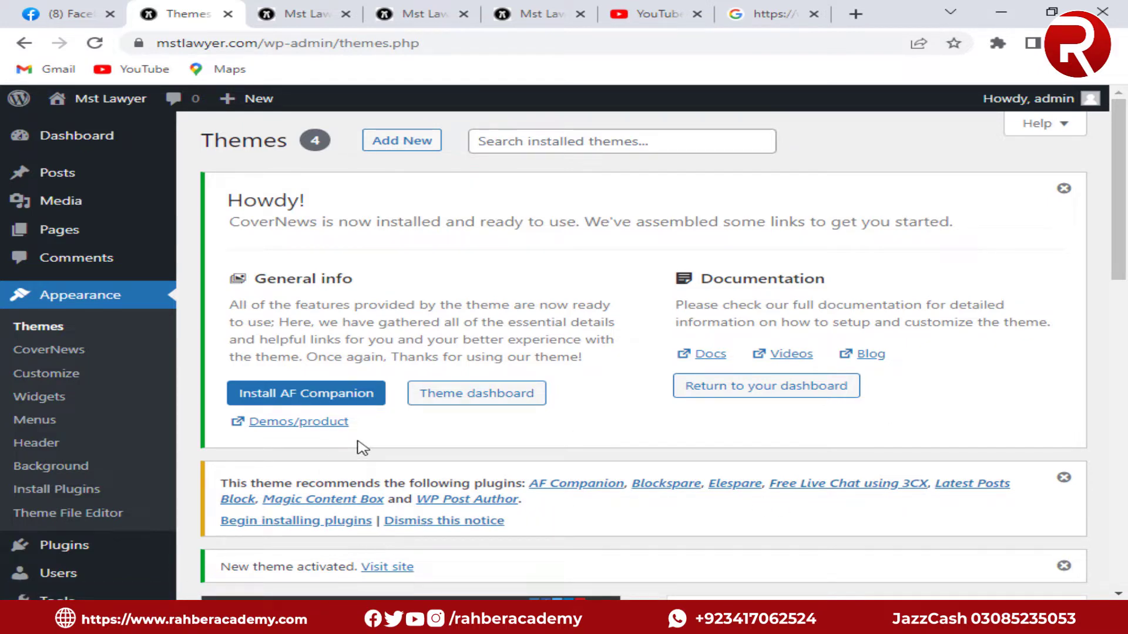
Reload the website's home page and review the CoverNews layout from the header down to the footer credit
click(323, 12)
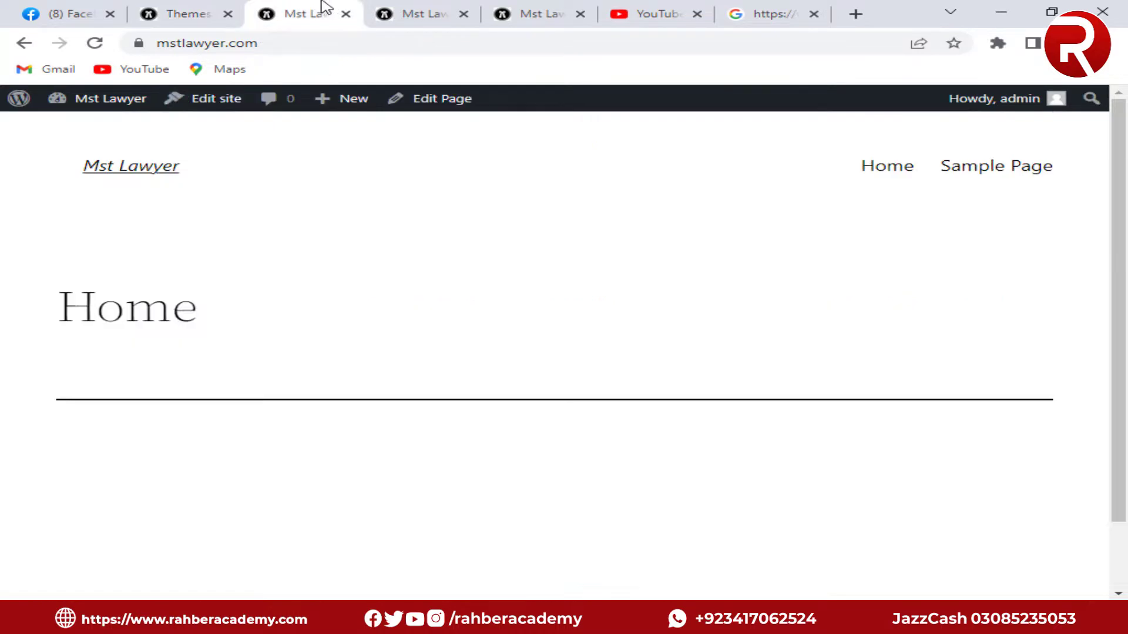
click(95, 43)
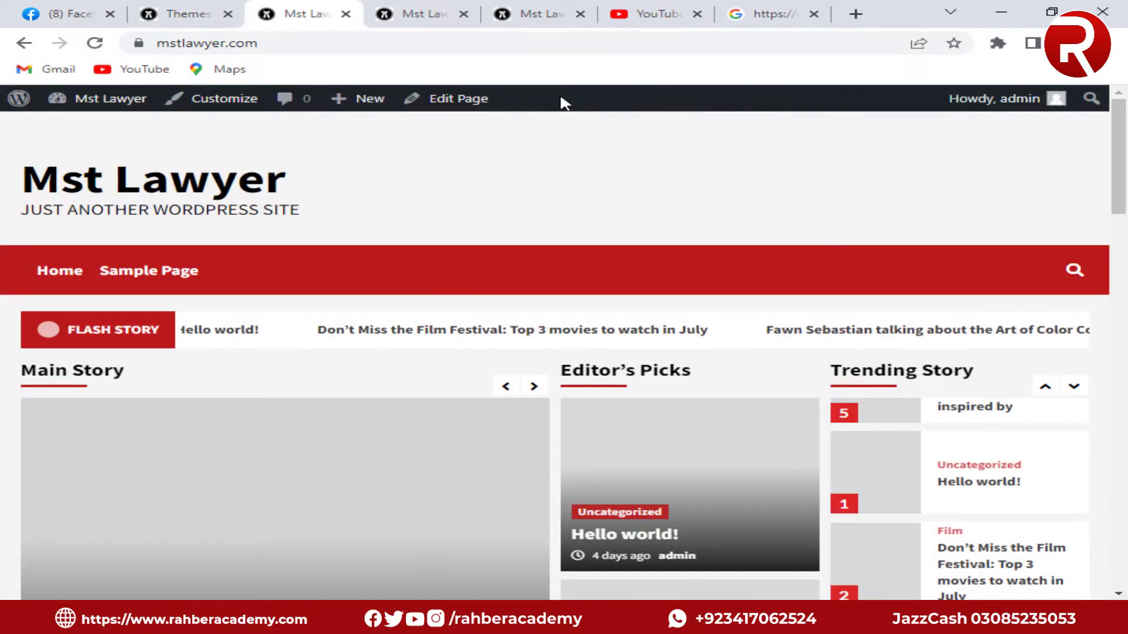
scroll(516, 282, down, 10)
scroll(515, 297, down, 8)
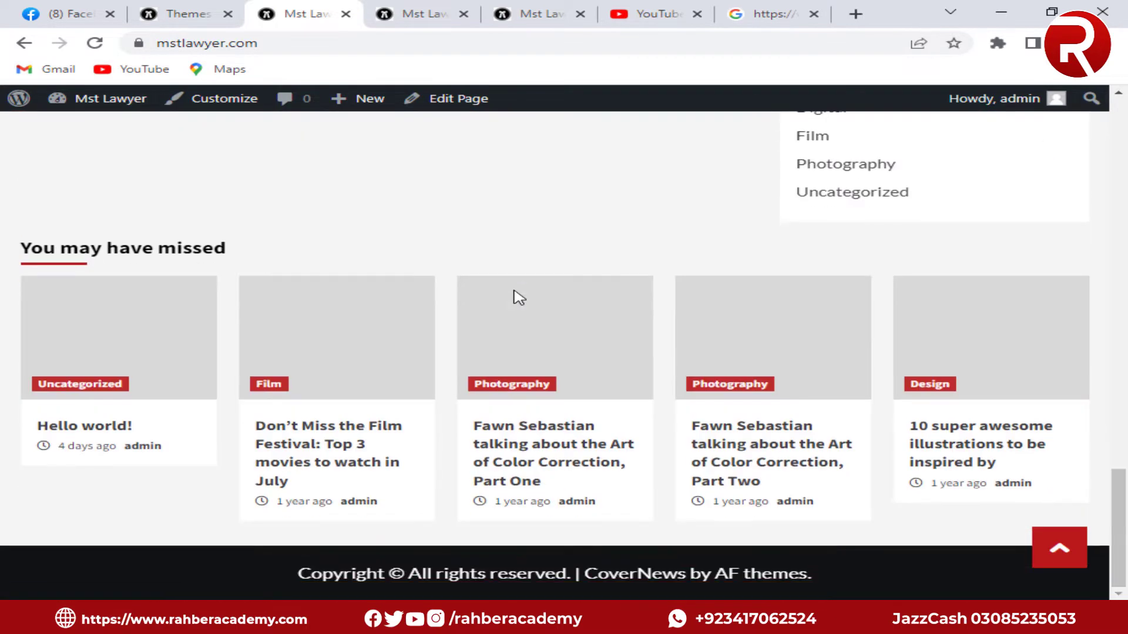
scroll(517, 317, up, 20)
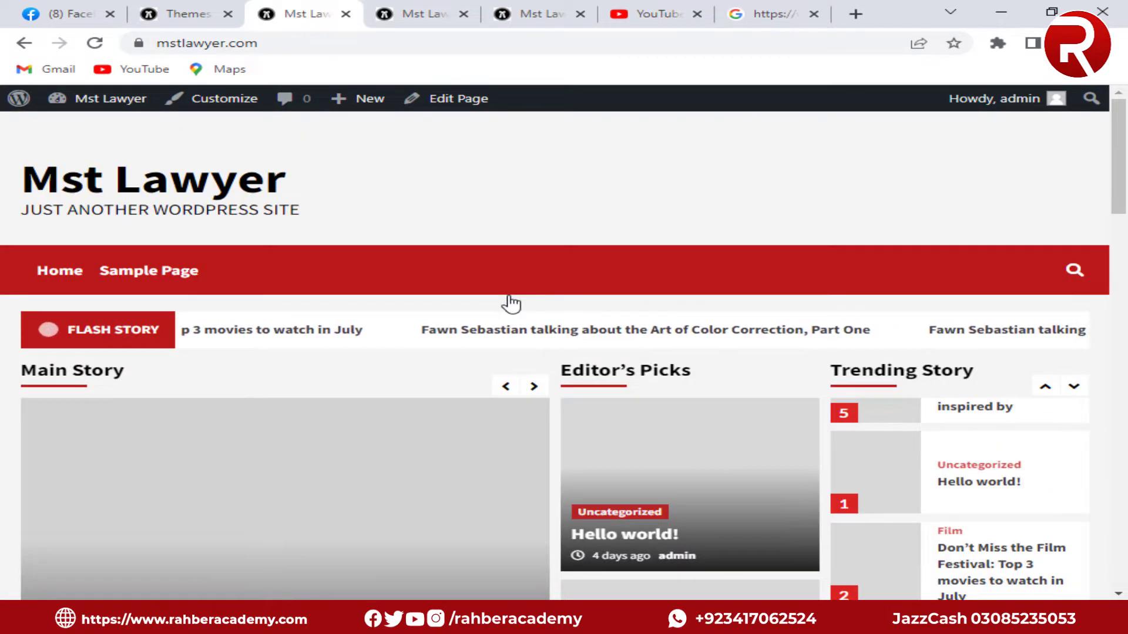
Open the Customizer for CoverNews and look through the previewed page down to its footer
click(188, 7)
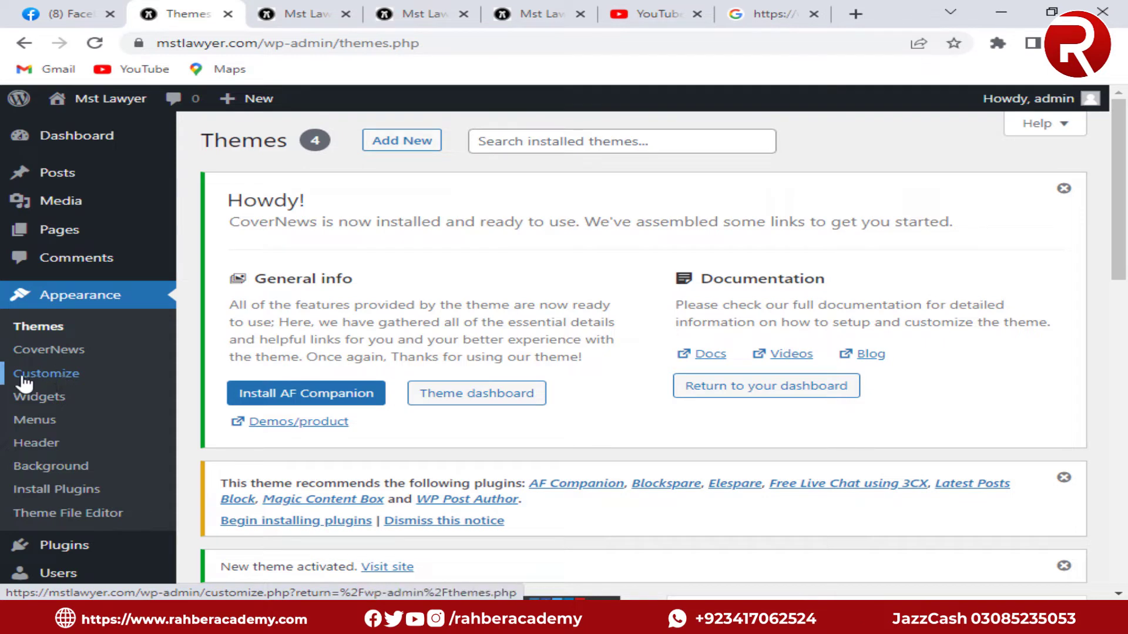
click(67, 382)
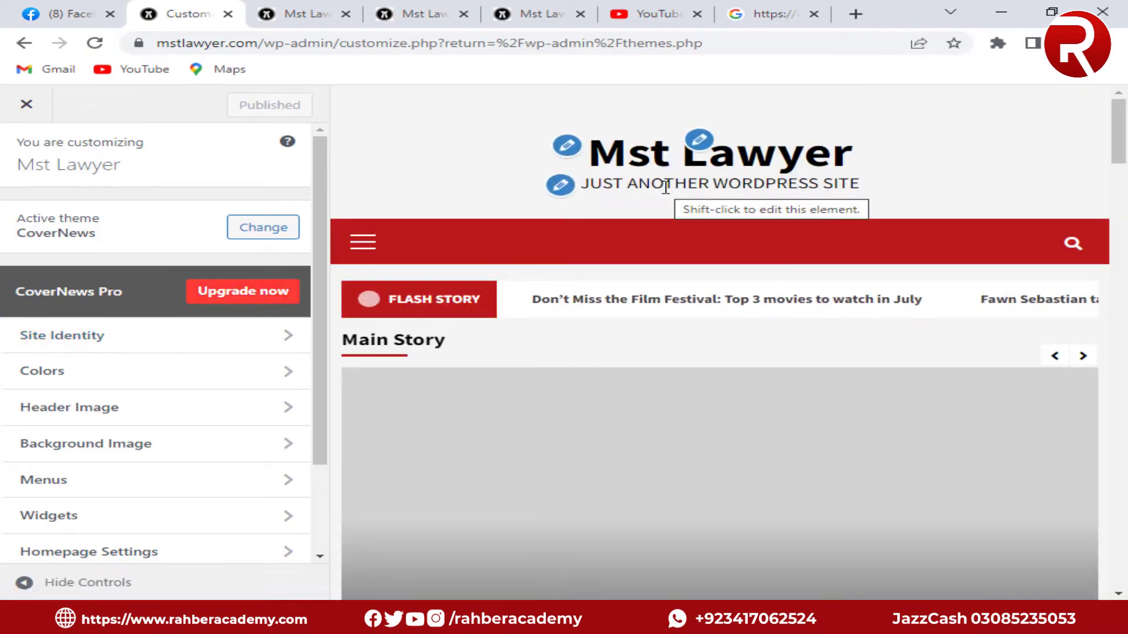
scroll(717, 397, down, 5)
scroll(717, 397, down, 10)
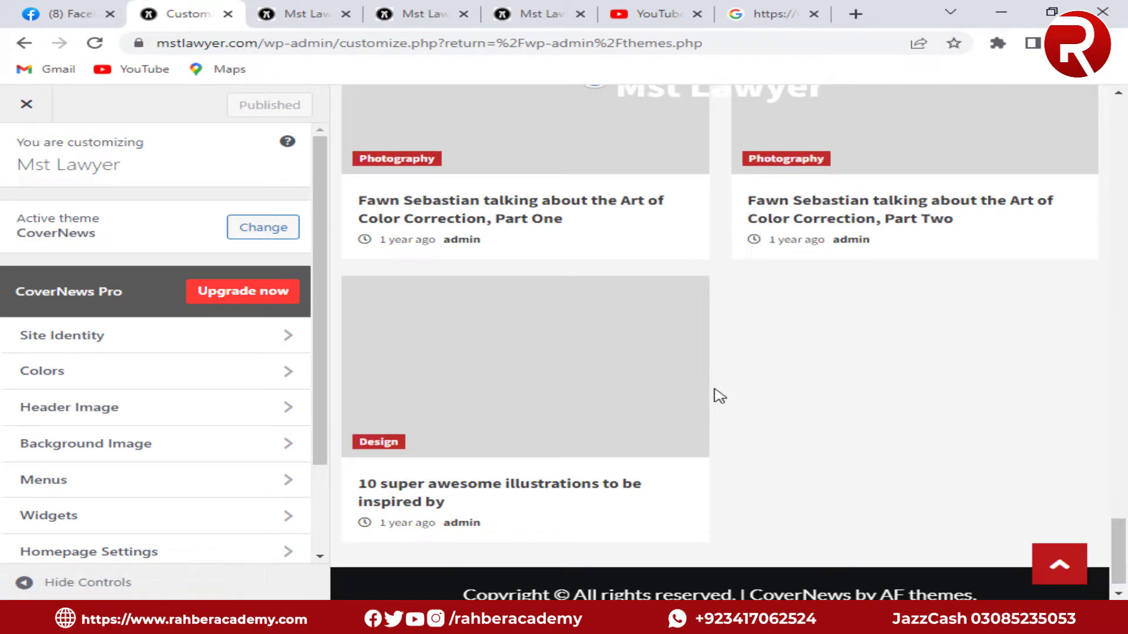
Examine the Customizer's Menus section, the preview's navigation menu and all menu locations
click(186, 480)
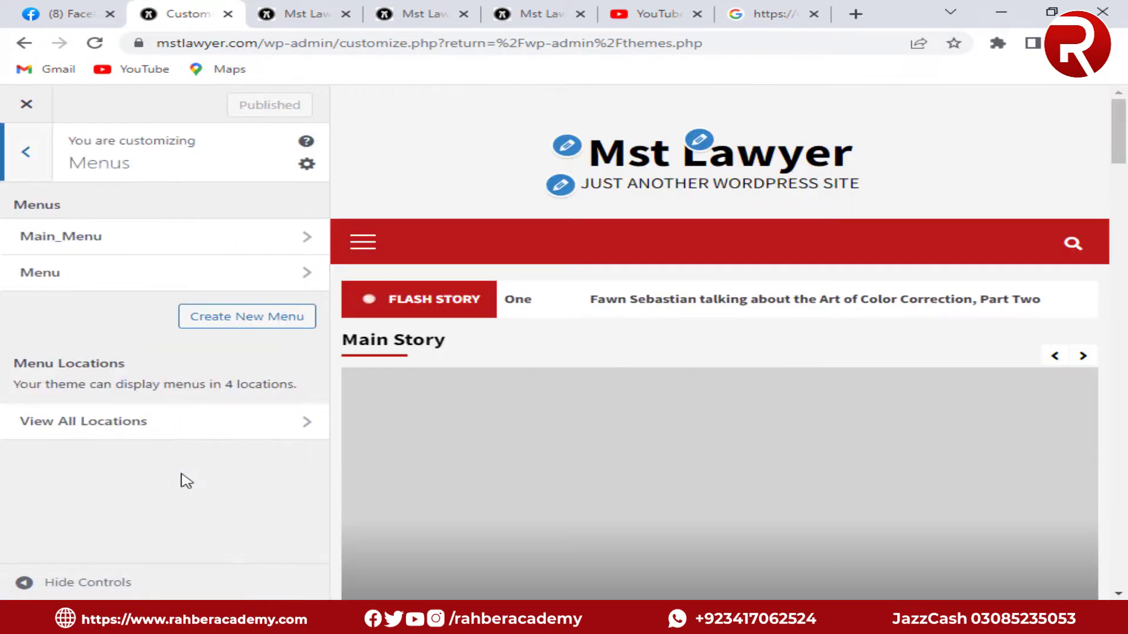
click(374, 252)
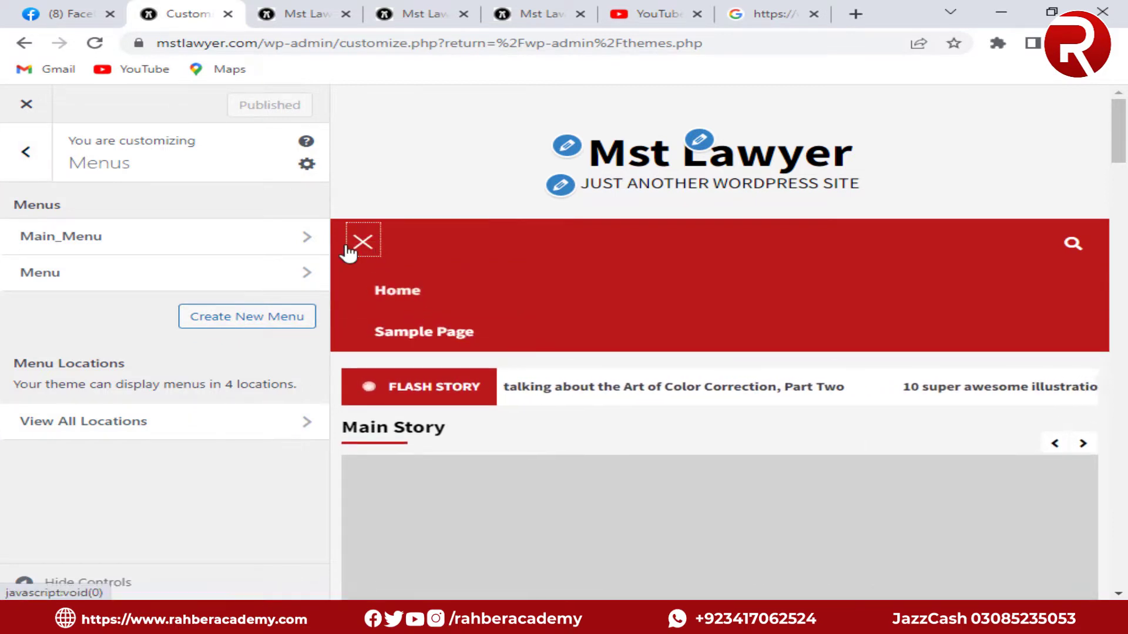
click(364, 243)
click(292, 435)
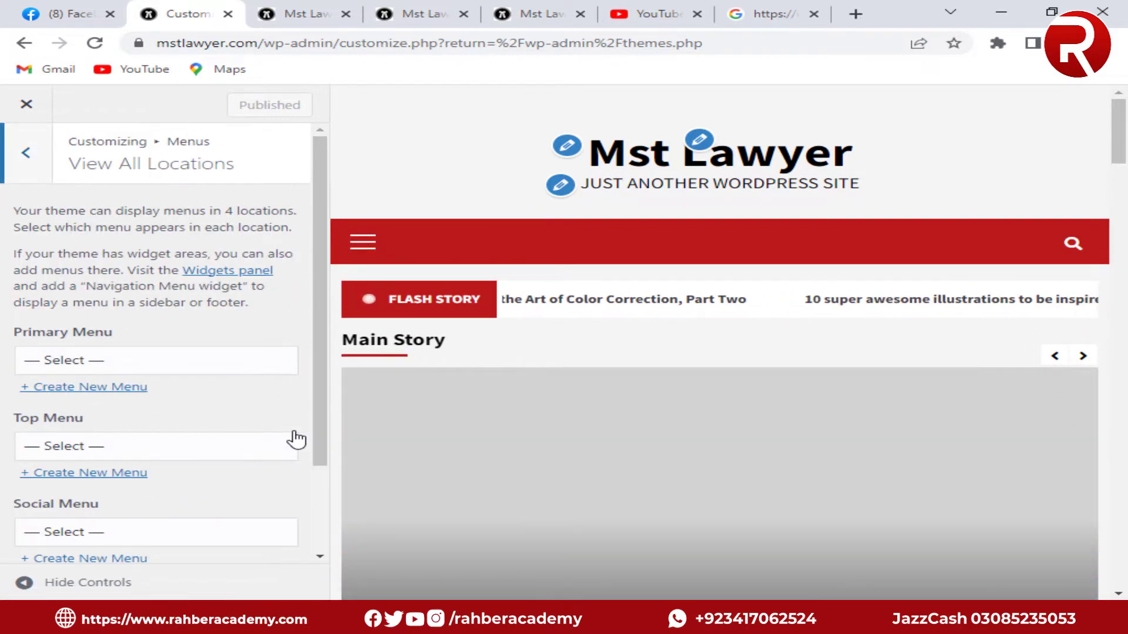
click(44, 167)
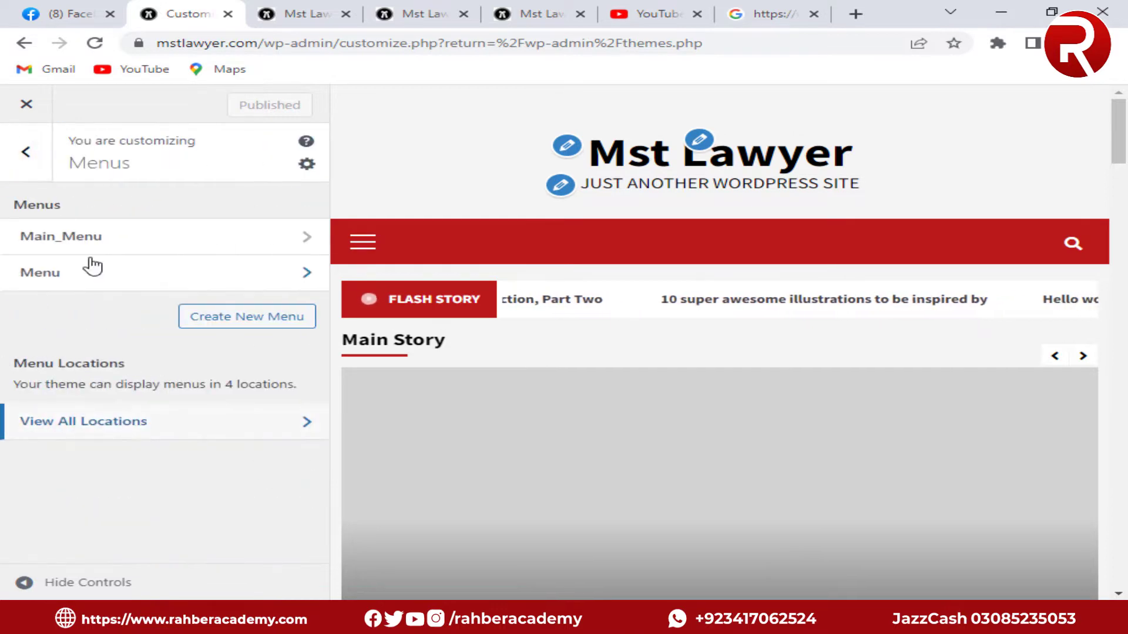
click(43, 176)
Examine the Customizer's Widgets section and compare its footer areas with the previewed page's footer
scroll(188, 475, down, 2)
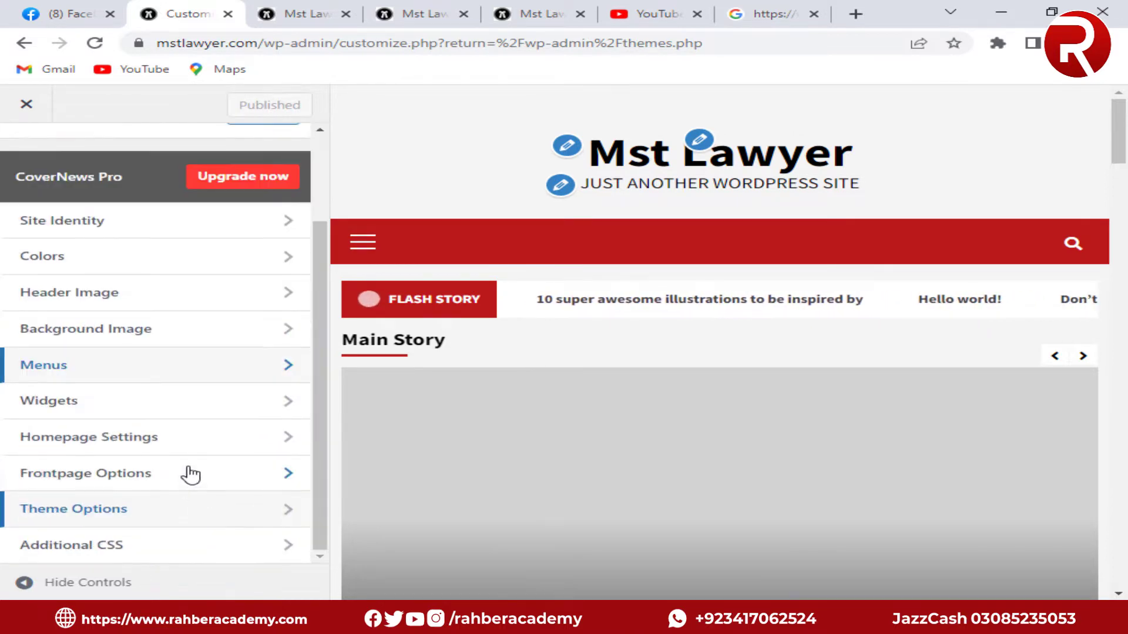
click(192, 404)
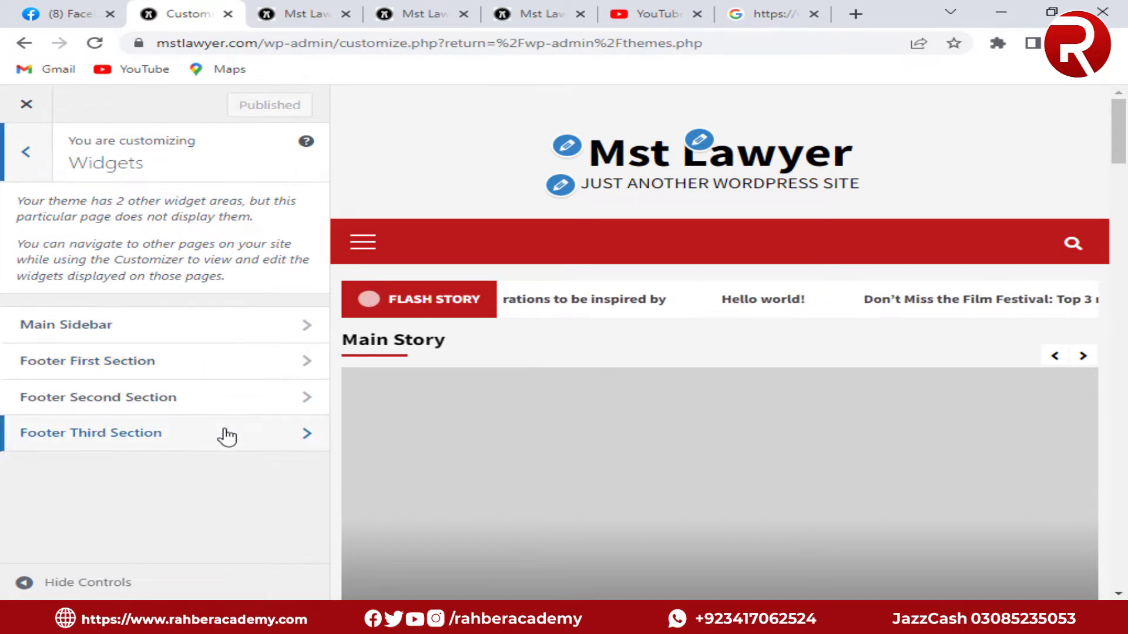
scroll(818, 503, down, 15)
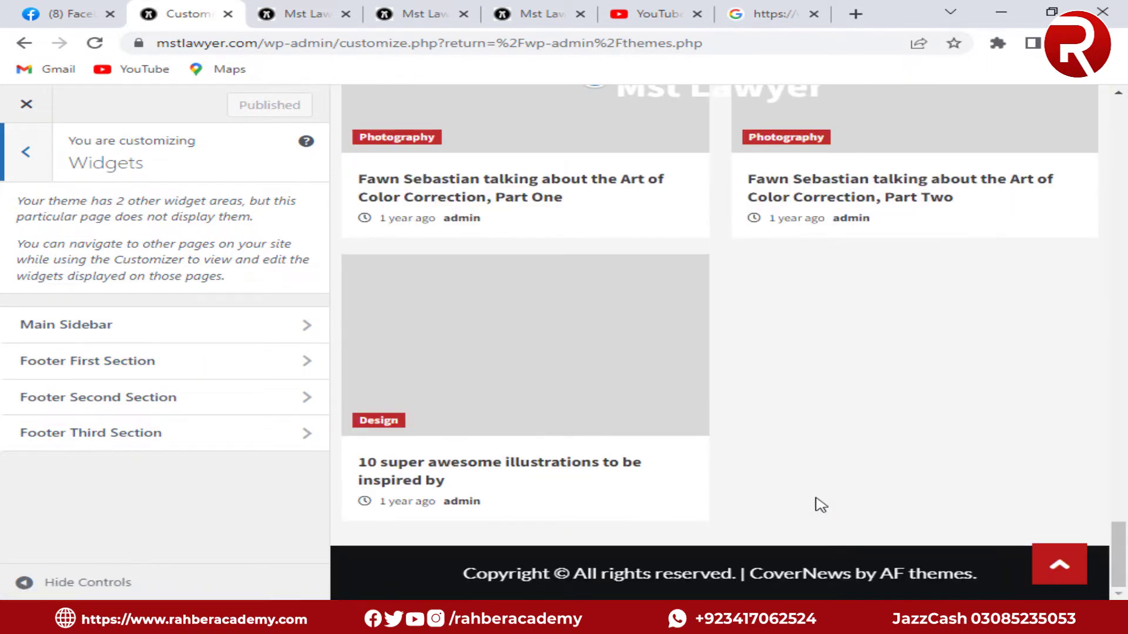
key(Escape)
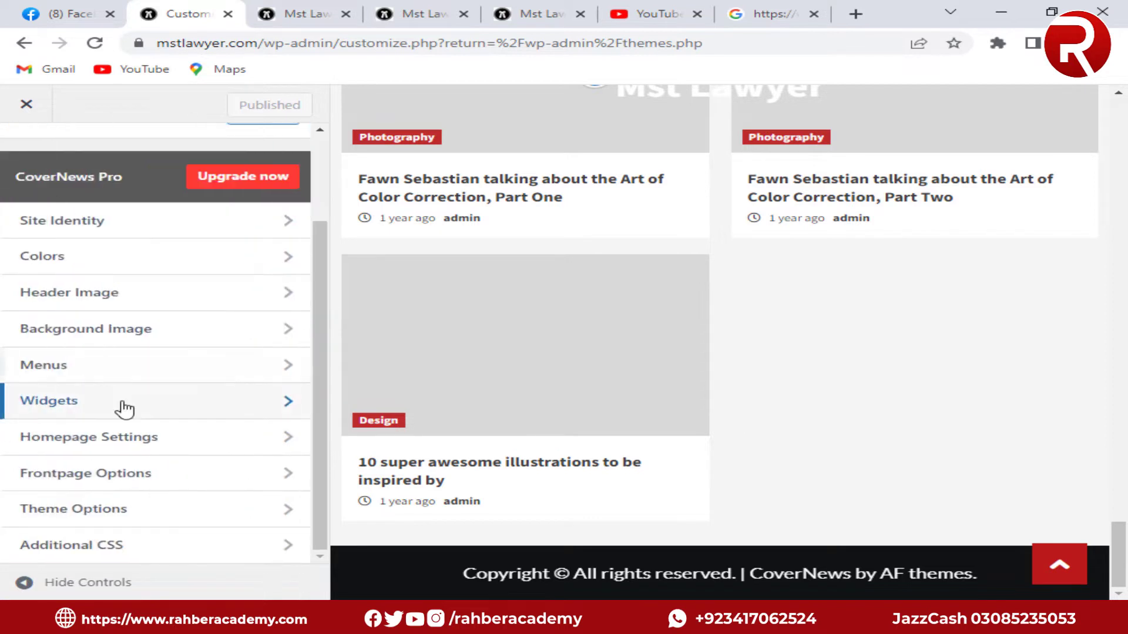
Check the Footer copyright text in Theme Options against the preview's CoverNews credit, and leave the Customizer
click(160, 518)
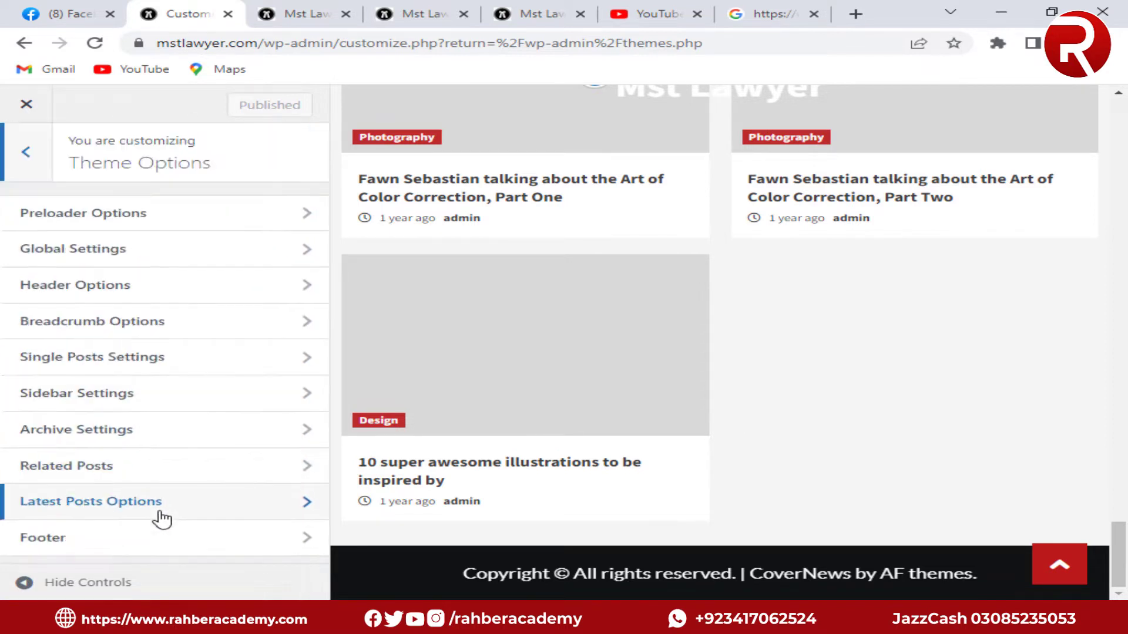
click(163, 543)
click(221, 238)
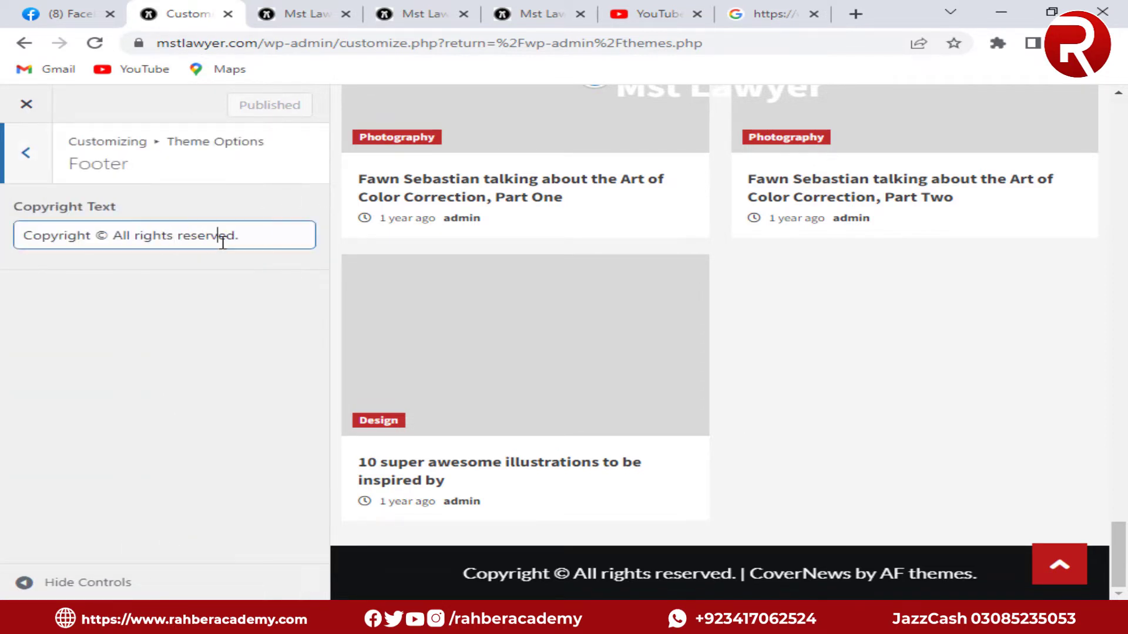
drag(259, 237, 28, 243)
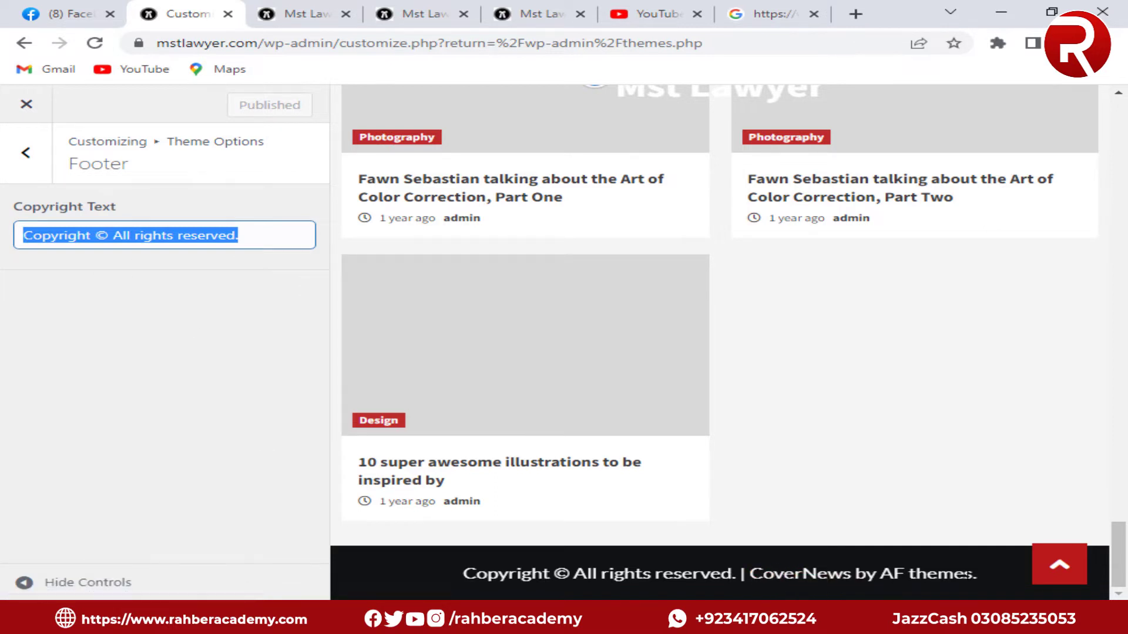
drag(981, 573, 752, 574)
click(637, 536)
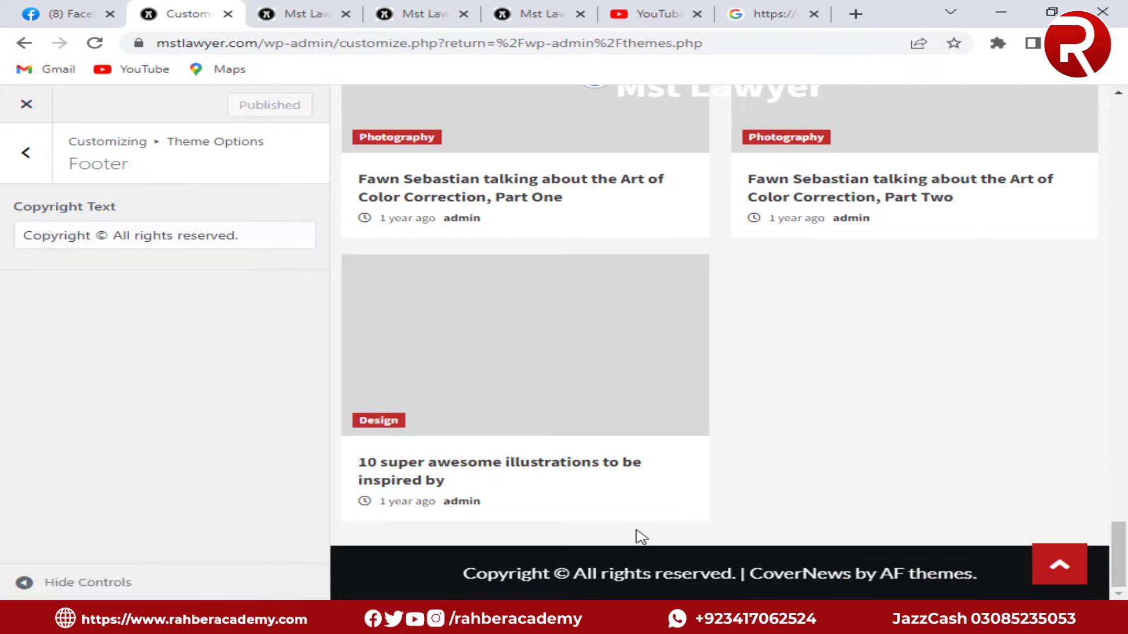
click(25, 151)
click(31, 106)
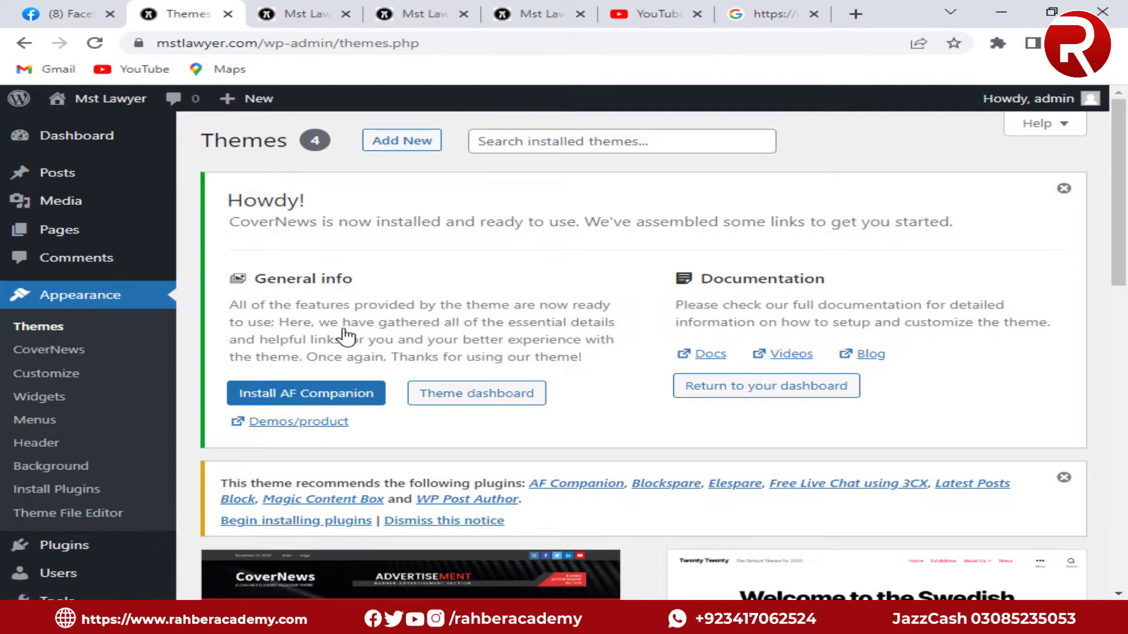
Open CoverNews's Theme Footer file (footer.php) in the Theme File Editor
click(80, 517)
click(481, 478)
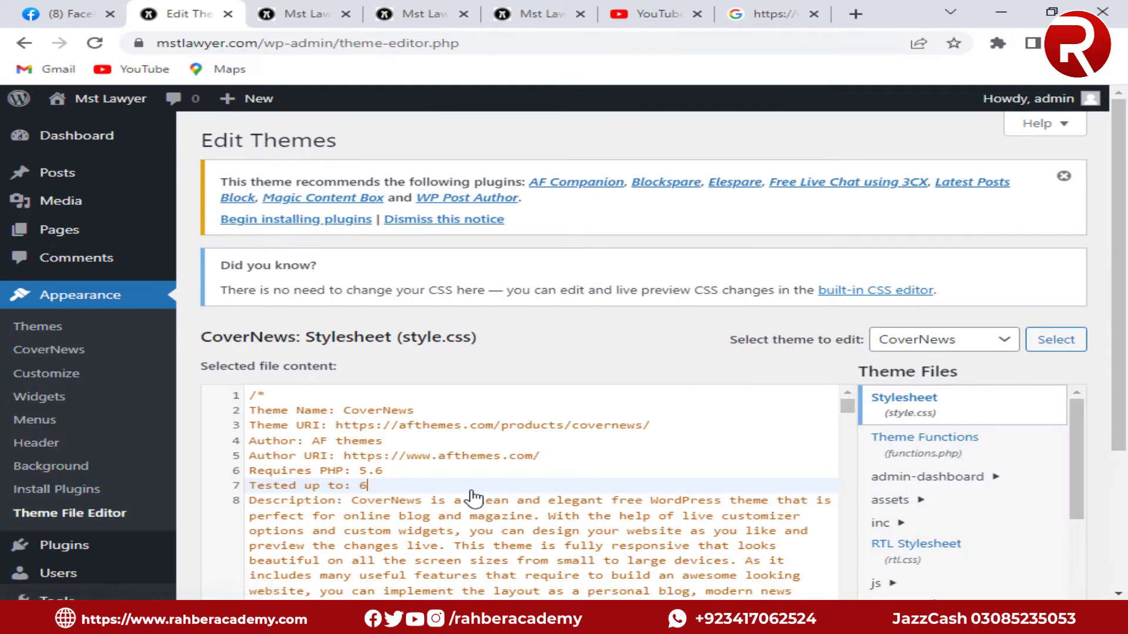
scroll(974, 530, down, 5)
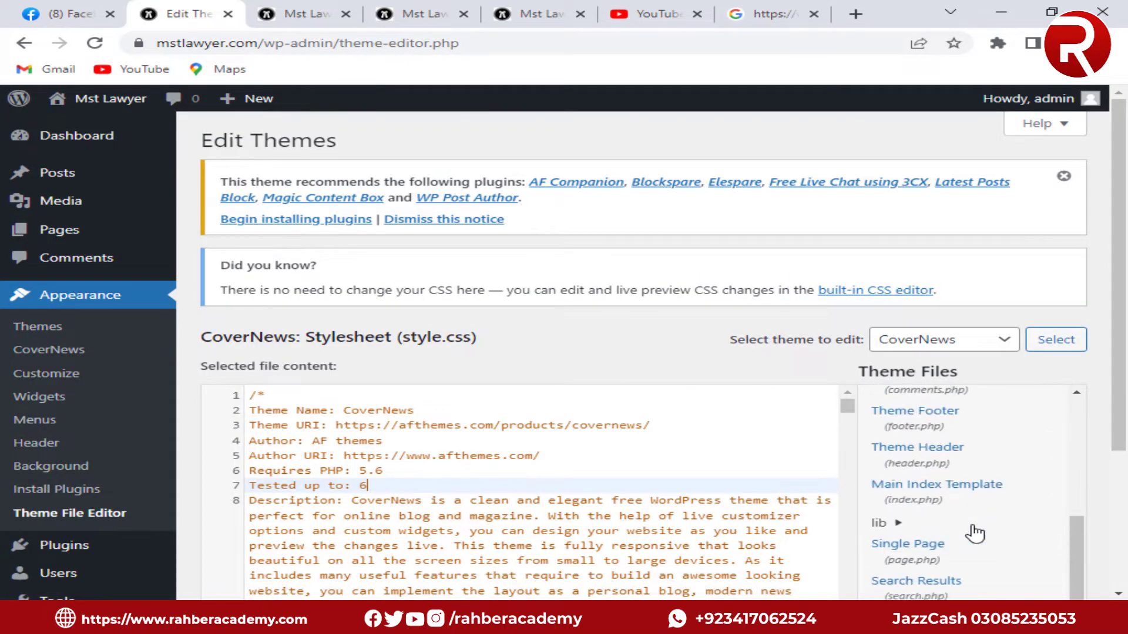
scroll(975, 534, down, 2)
scroll(1075, 456, down, 3)
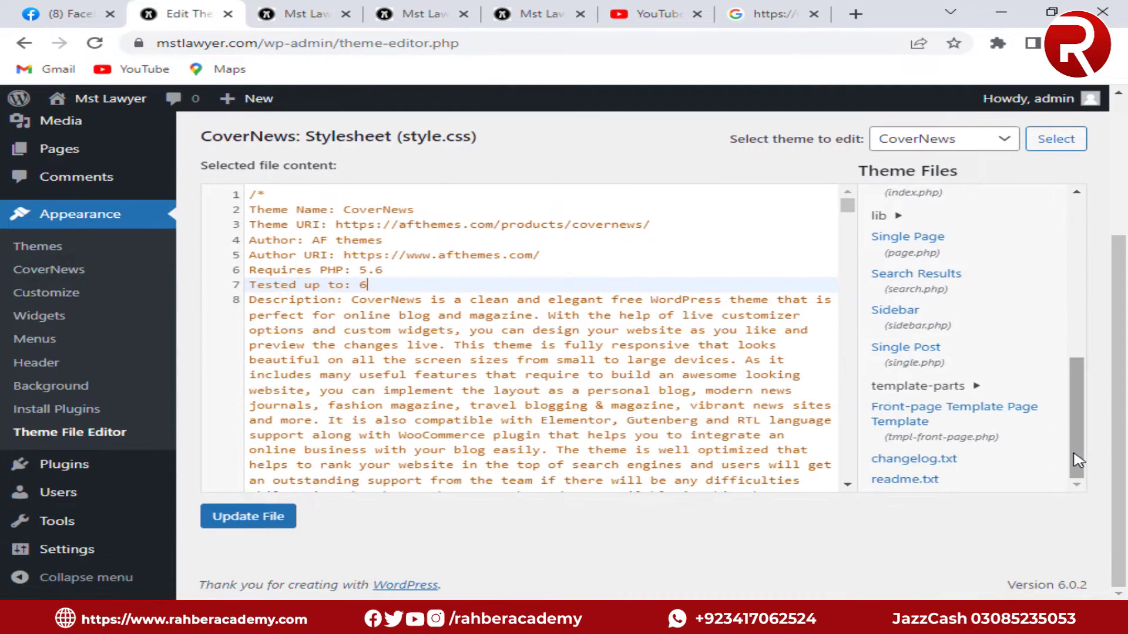
scroll(939, 448, up, 6)
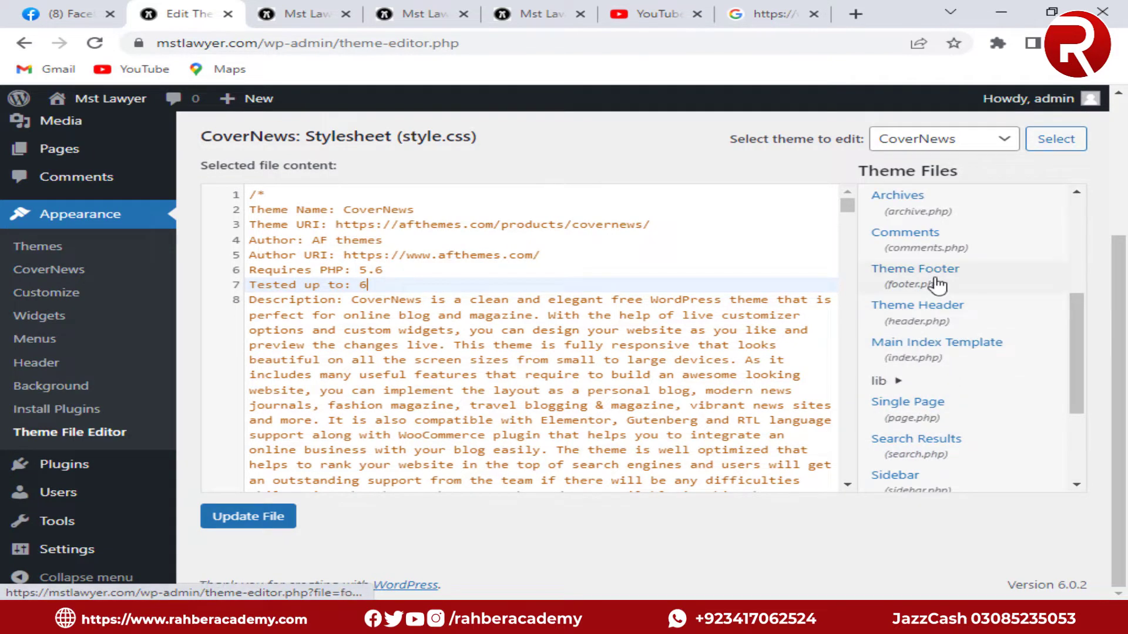
click(938, 284)
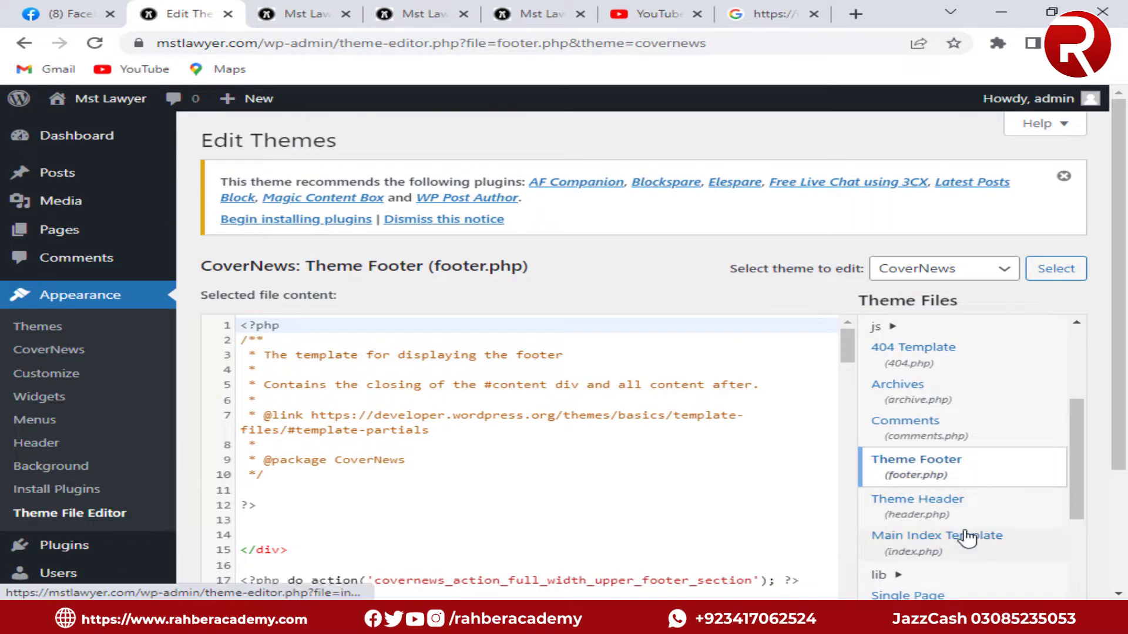
scroll(541, 447, down, 20)
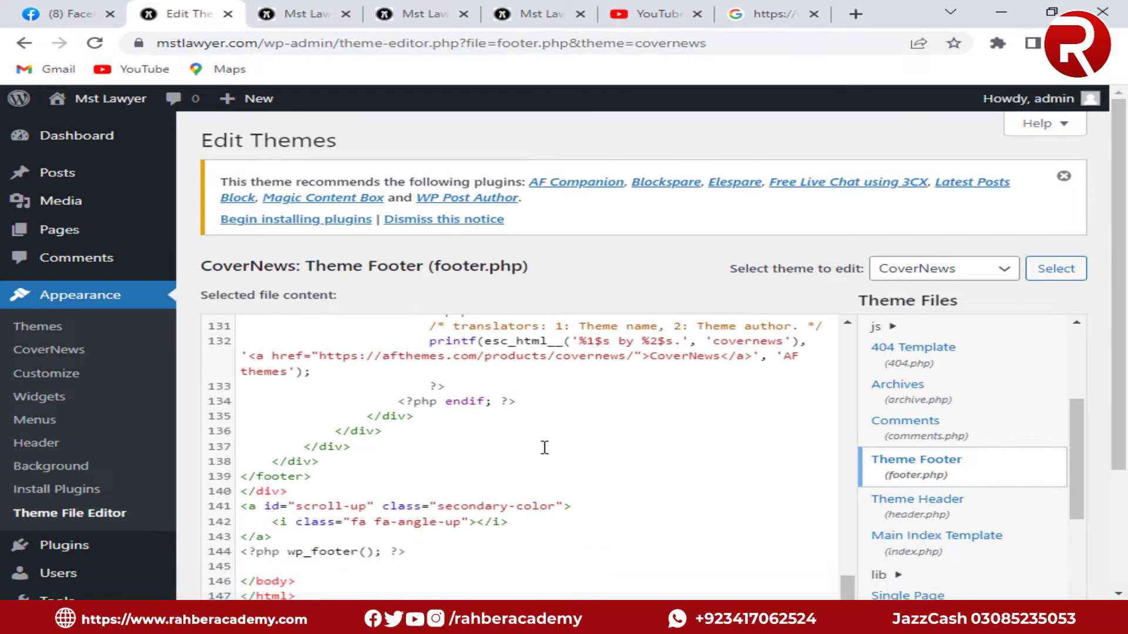
scroll(579, 541, down, 3)
scroll(613, 486, up, 3)
scroll(626, 456, up, 2)
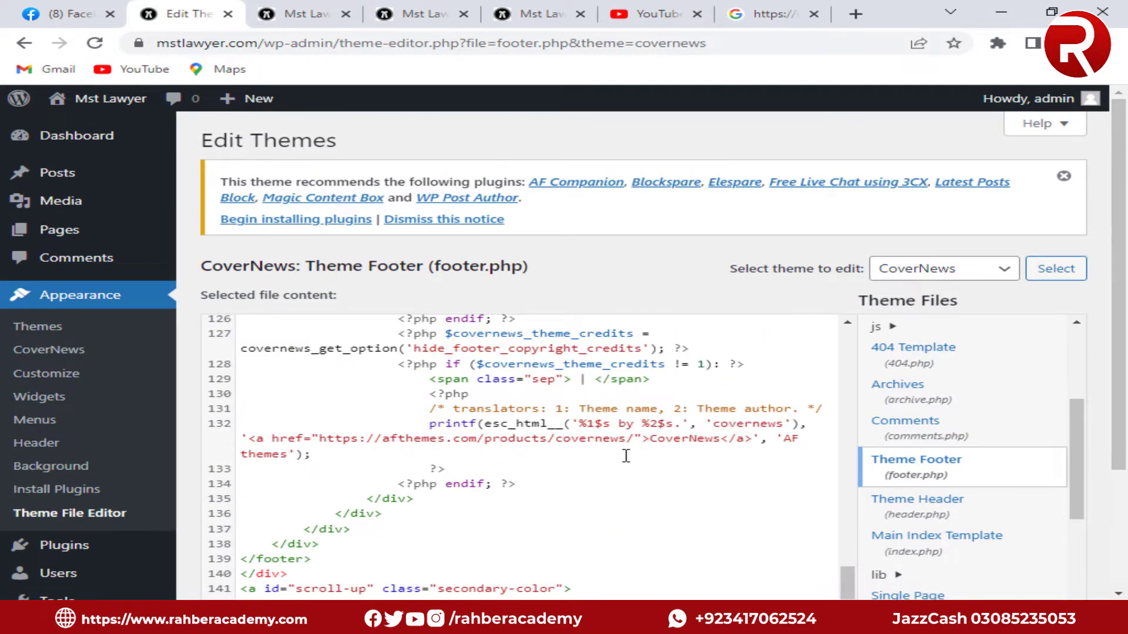
drag(651, 438, 720, 438)
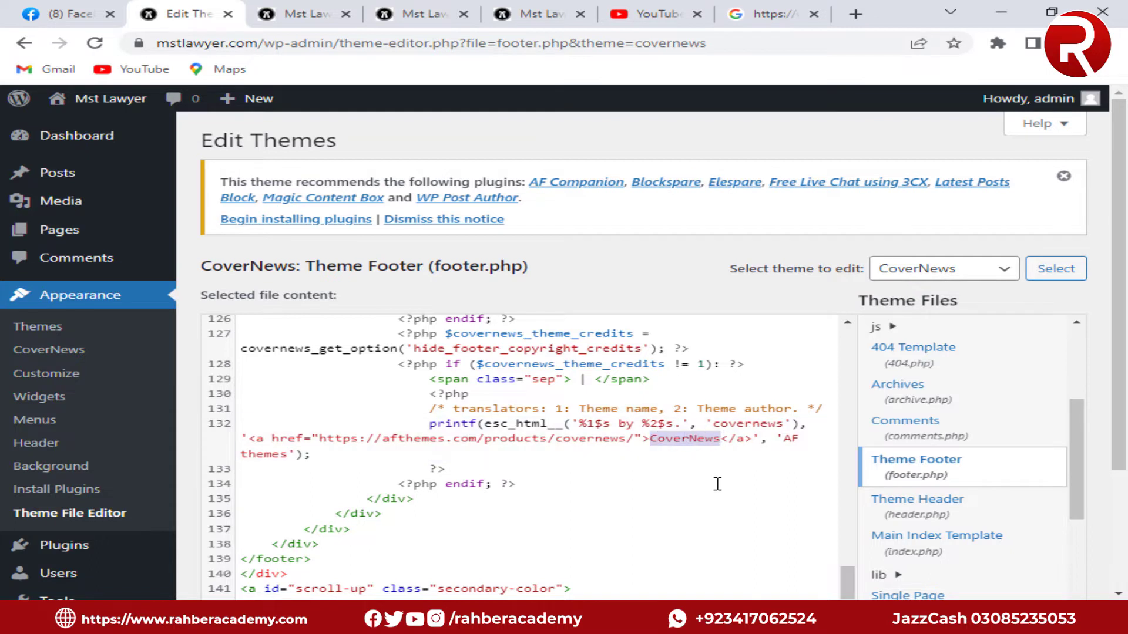
click(716, 483)
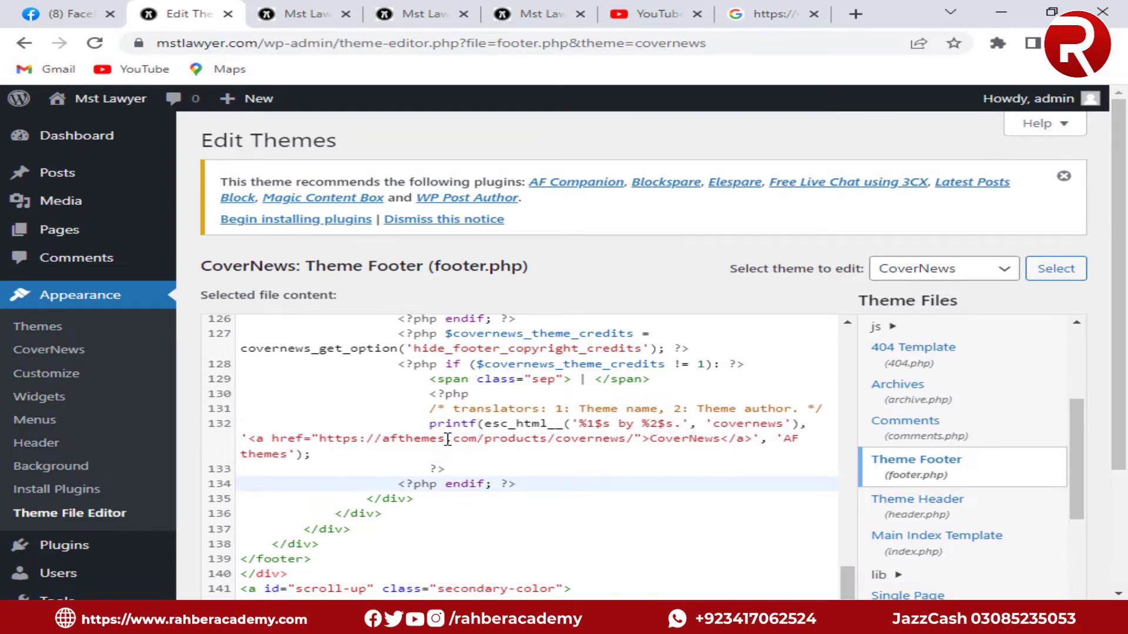
drag(448, 439, 404, 437)
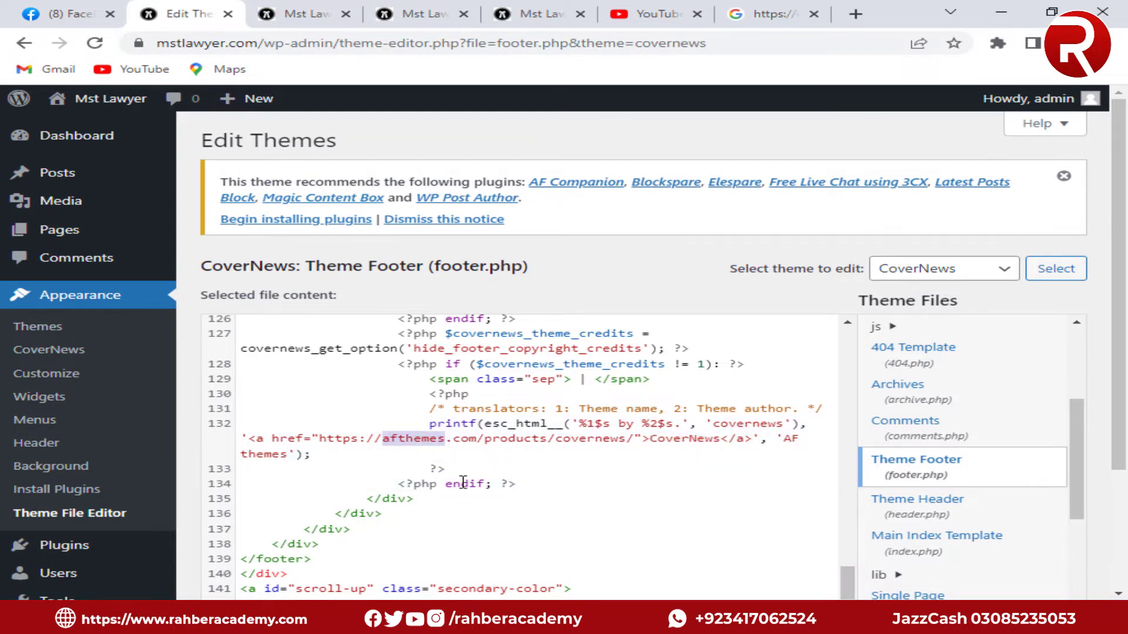
text(rahberac)
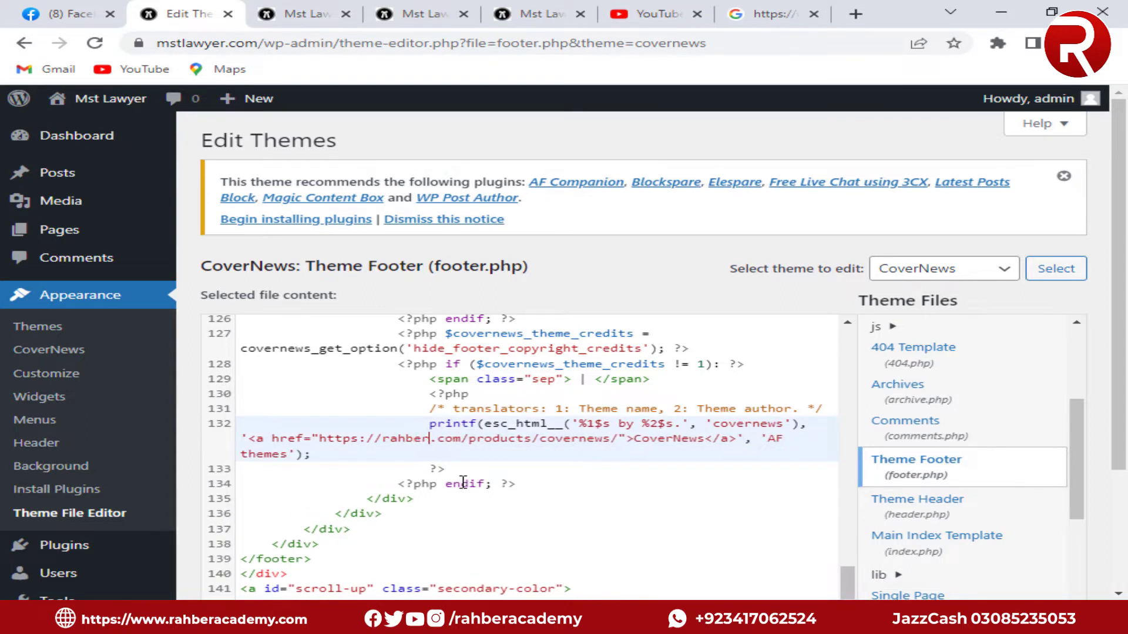
text(ademy)
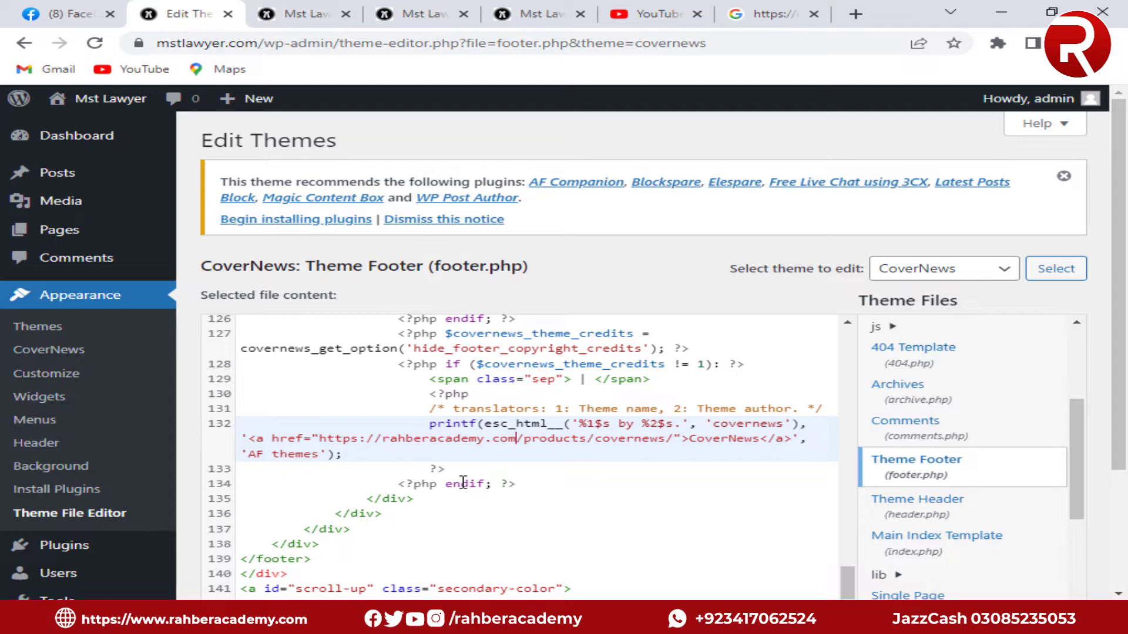
key(shift+Right)
key(shift+Right)
key(shift+Right)
key(shift+Right)
key(shift+Right)
key(shift+Right)
key(shift+Right)
key(shift+Right)
key(shift+Right)
key(shift+Right)
key(shift+Right)
key(shift+Right)
key(shift+Right)
key(shift+Right)
key(shift+Right)
key(shift+Right)
key(shift+Right)
key(shift+Right)
key(shift+Right)
key(shift+Right)
key(BackSpace)
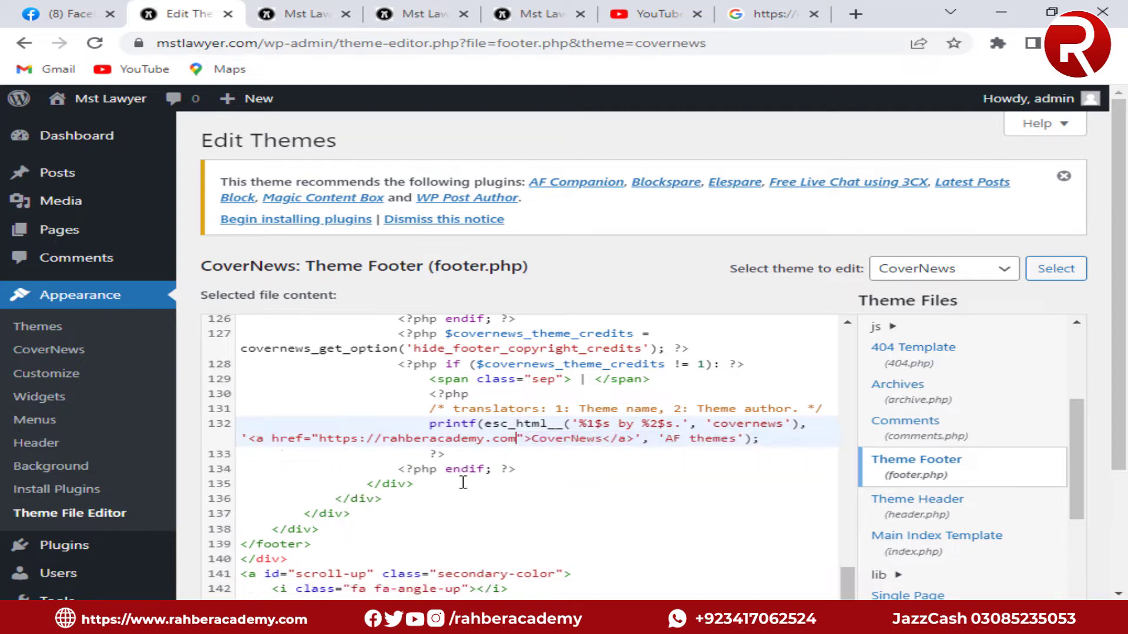
Replace the CoverNews link text in the footer credit with Rahber Academy
key(shift+Right)
key(shift+Right)
key(shift+Right)
key(shift+Right)
key(shift+Right)
key(shift+Right)
key(shift+Right)
key(shift+Right)
key(shift+Right)
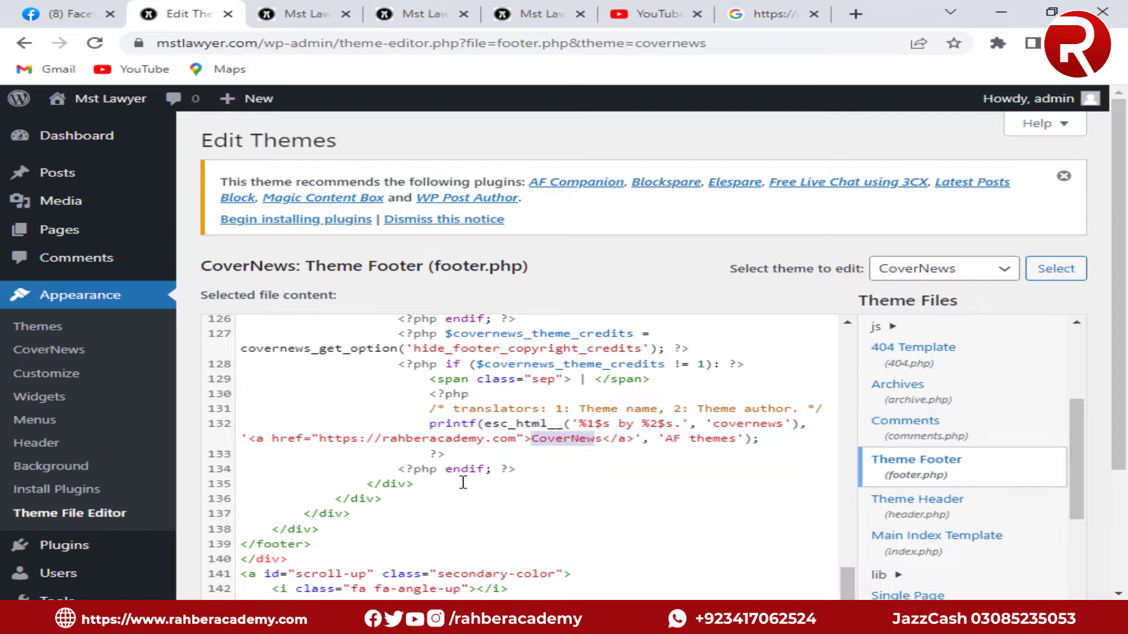
key(BackSpace)
text(Rahber )
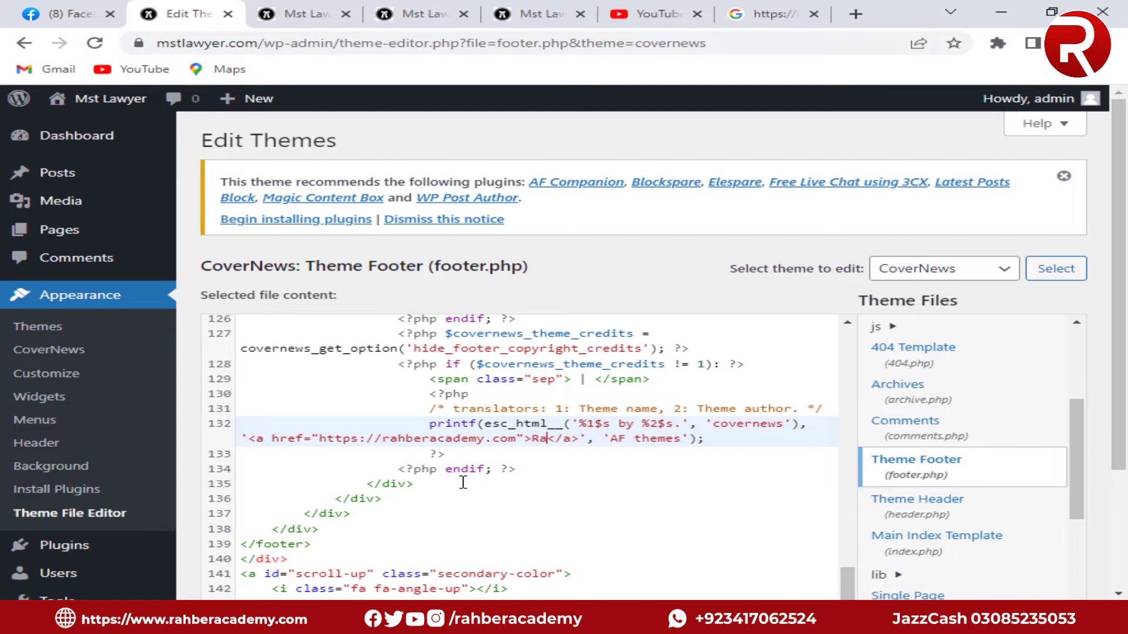
text(Academy)
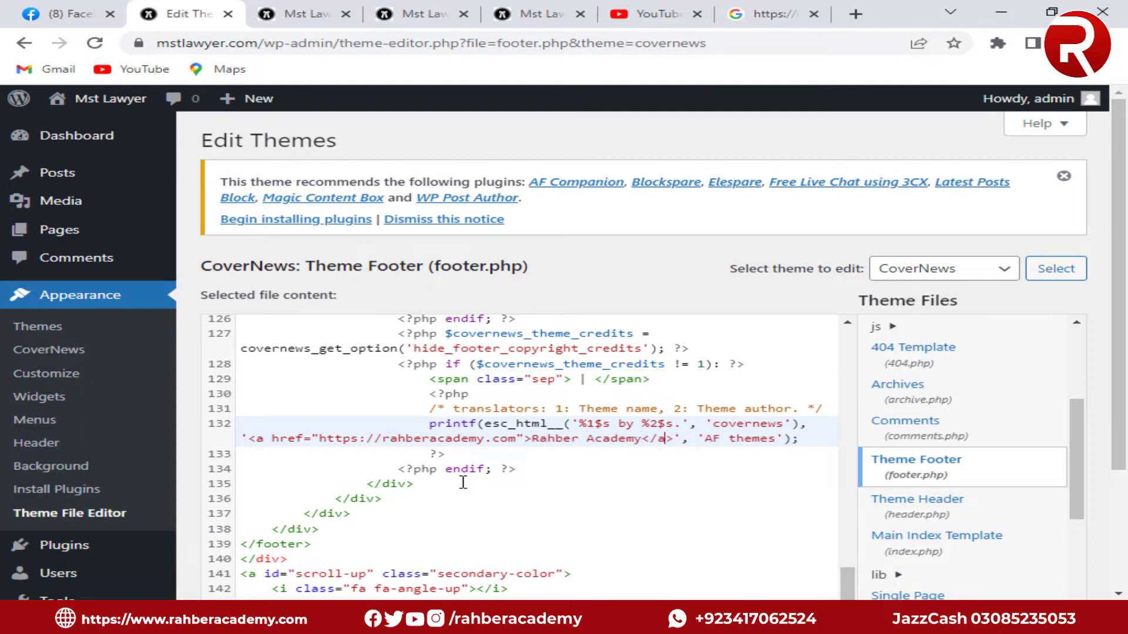
Delete the 'AF themes' argument and its comma from the credit's printf call and update the file
key(shift+Right)
key(shift+Right)
key(shift+Right)
key(shift+Right)
key(shift+Right)
key(shift+Right)
key(shift+Right)
key(shift+Right)
key(shift+Right)
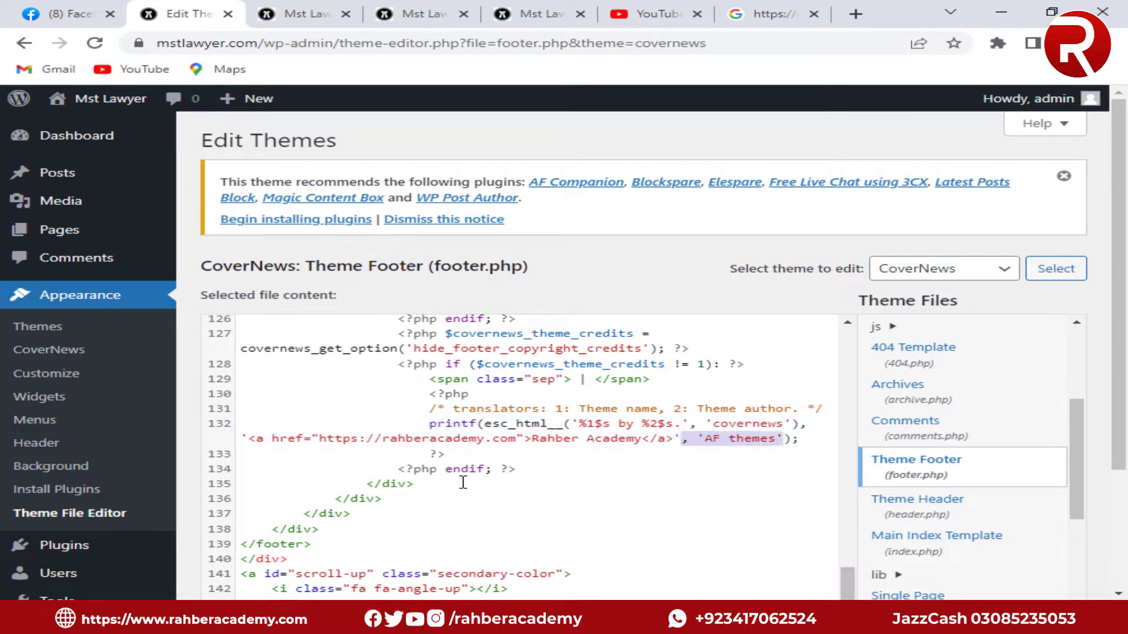
key(BackSpace)
scroll(936, 441, down, 10)
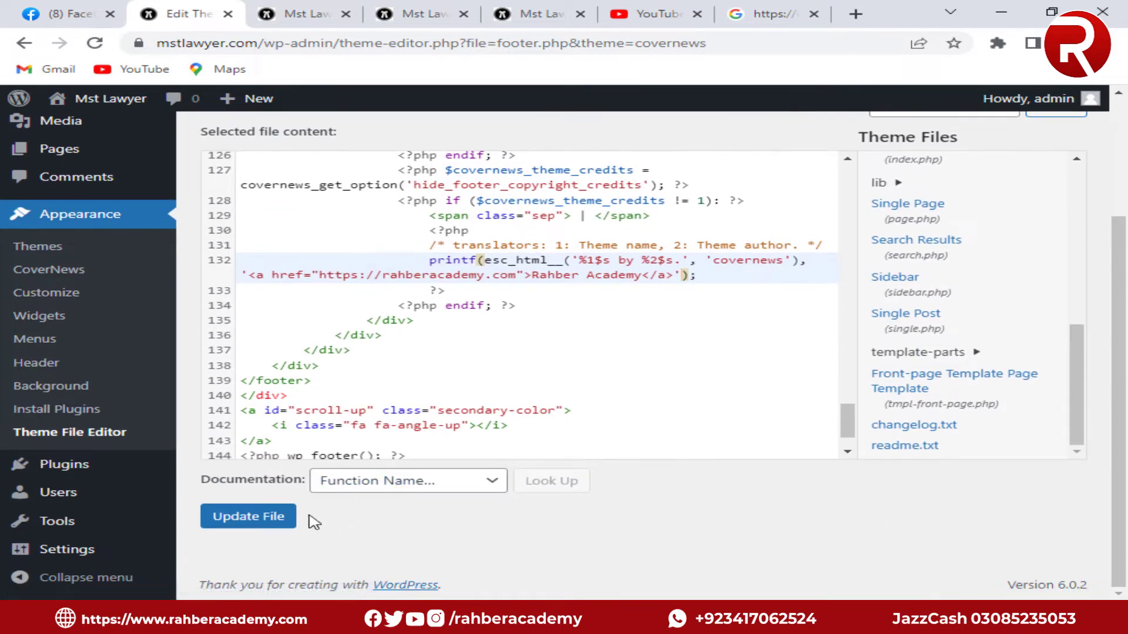
click(254, 520)
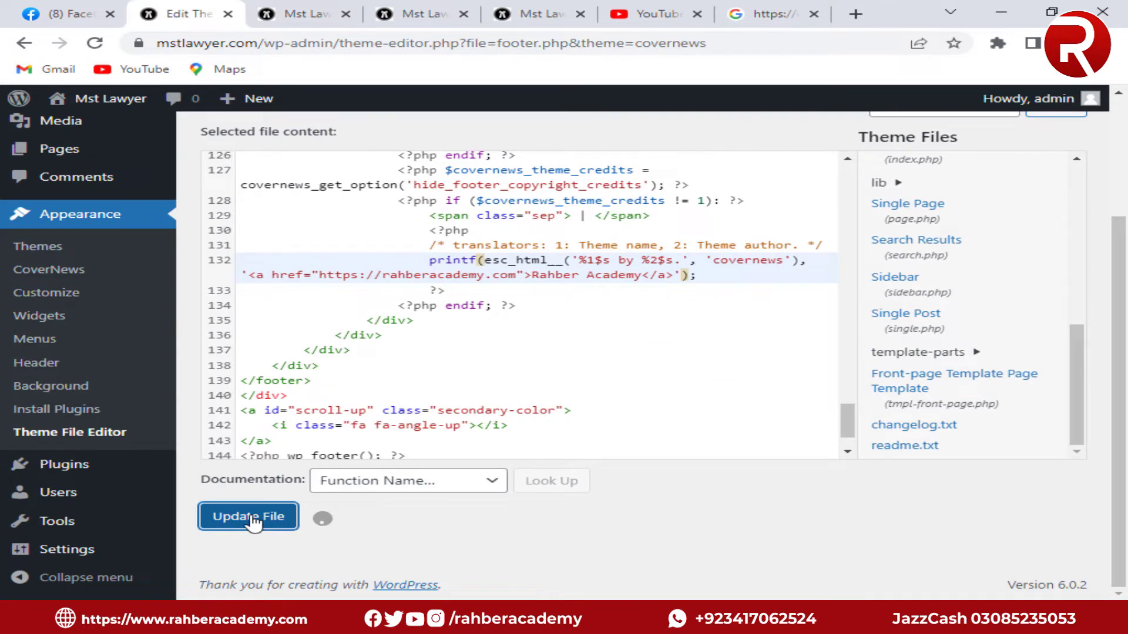
Reload the site's home page and check the copyright credit in its footer
click(292, 7)
key(F5)
scroll(500, 306, down, 8)
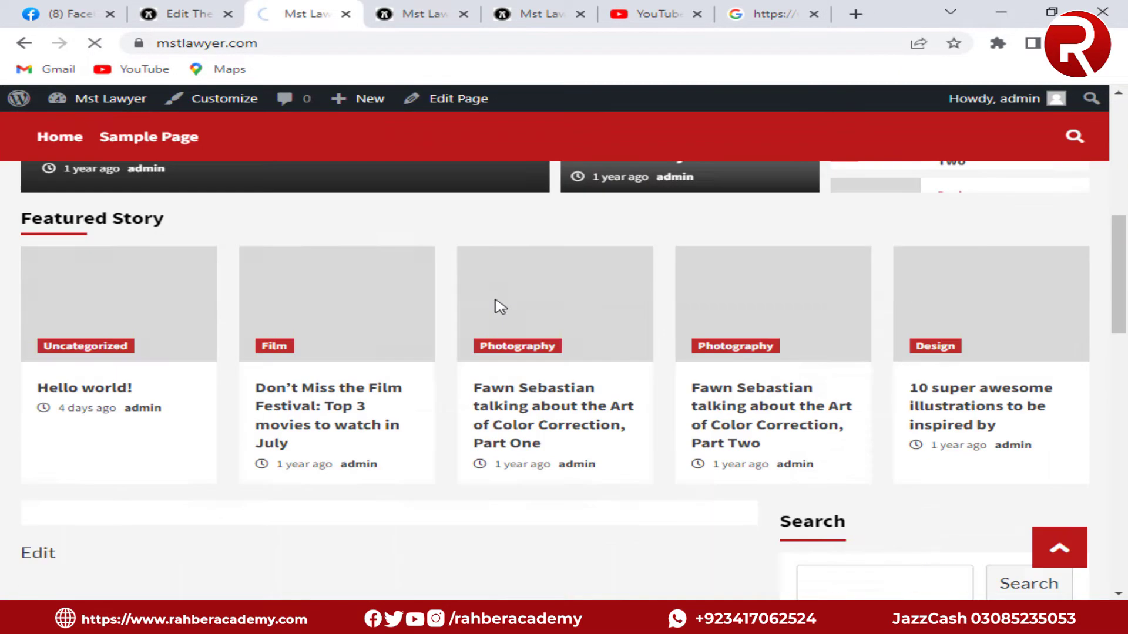
scroll(500, 306, down, 6)
triple_click(746, 579)
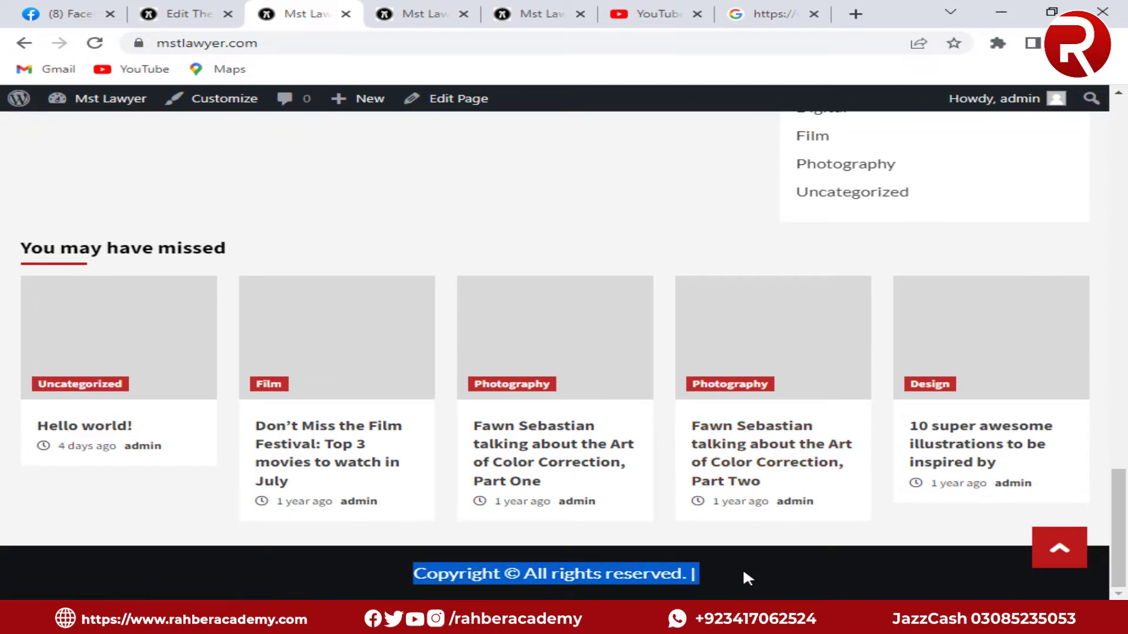
click(744, 572)
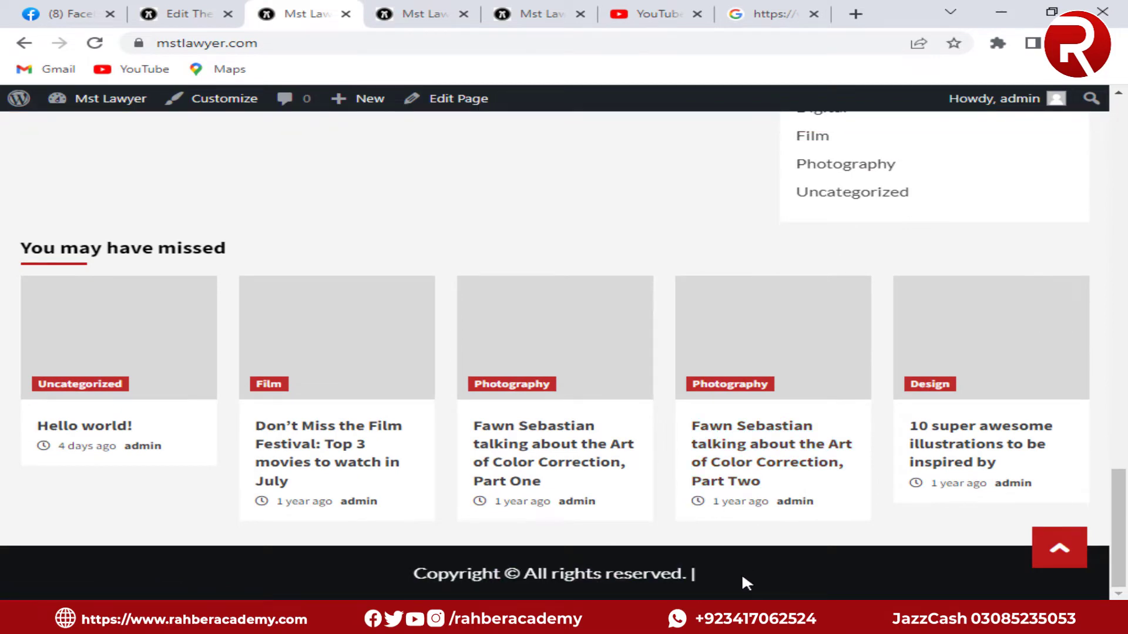
Undo the removal of the 'AF themes' argument in footer.php, update the file and check the site's footer
click(199, 9)
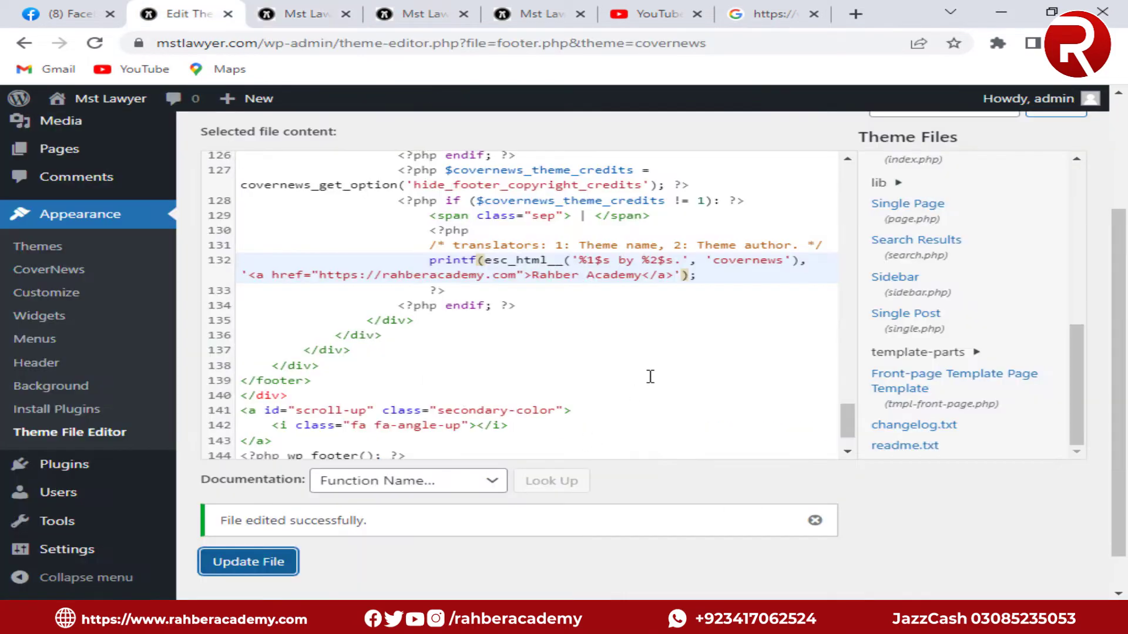
scroll(650, 376, up, 2)
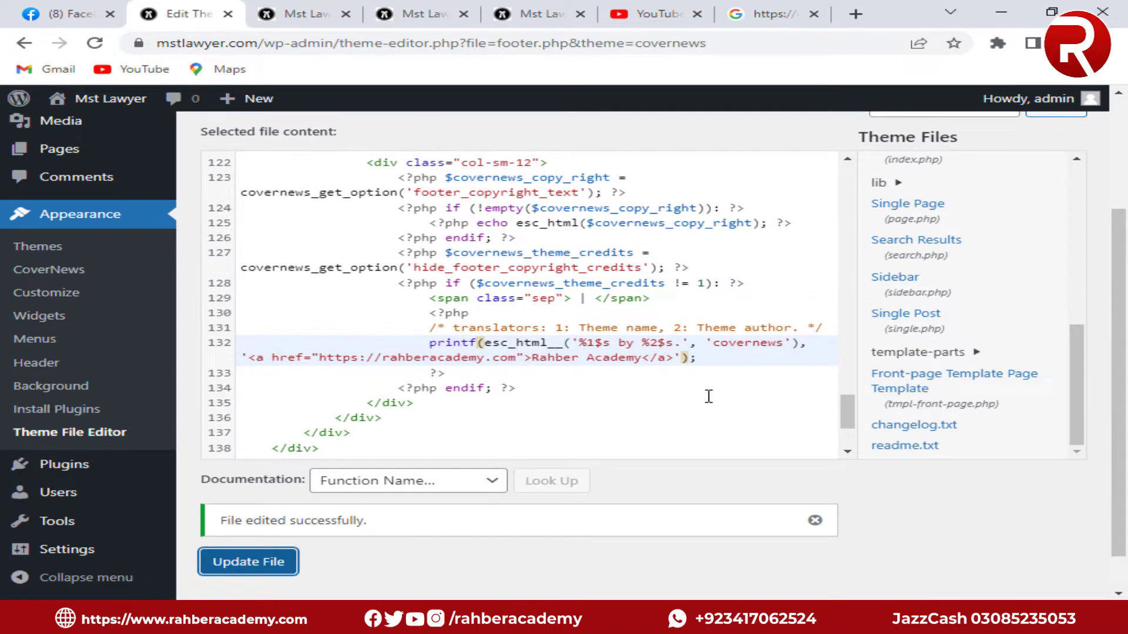
key(ctrl+z)
click(721, 358)
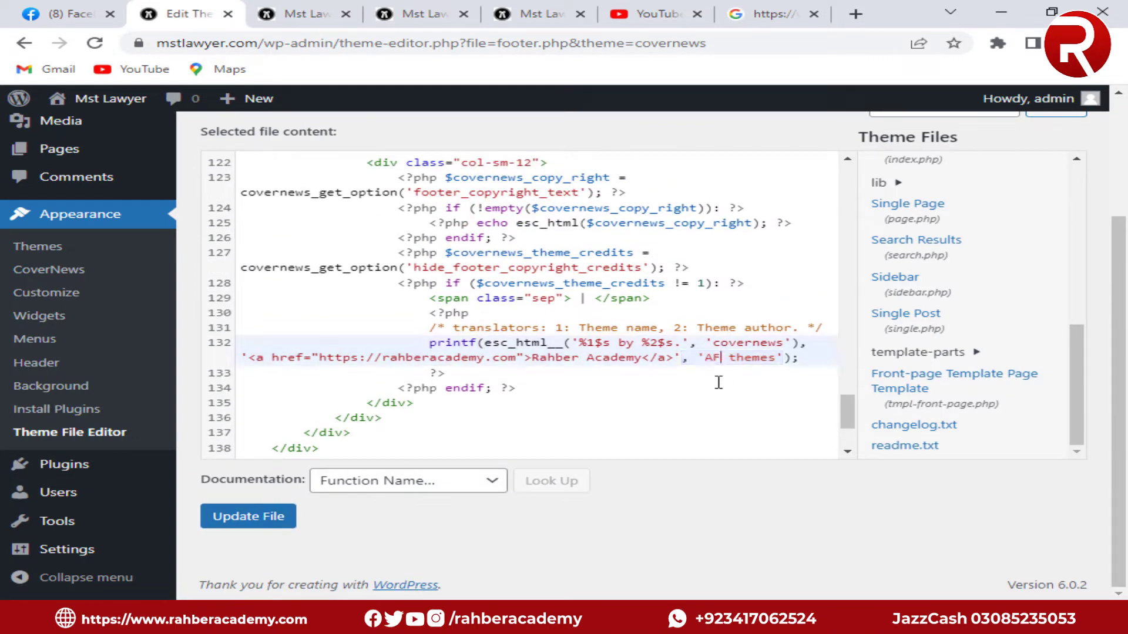
double_click(774, 357)
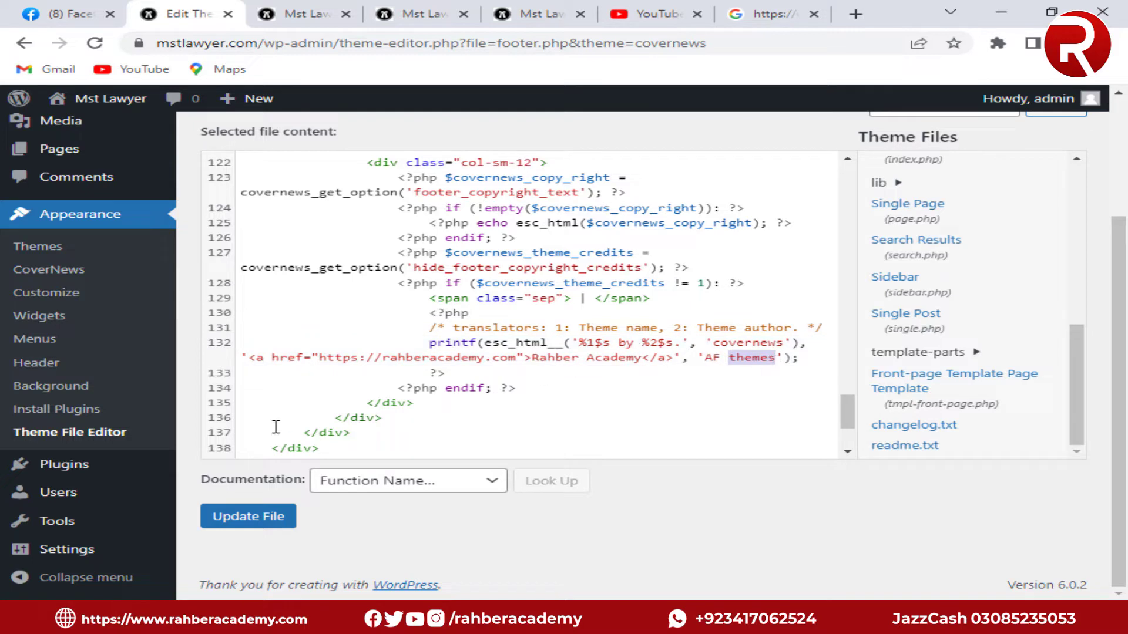
click(262, 523)
click(302, 12)
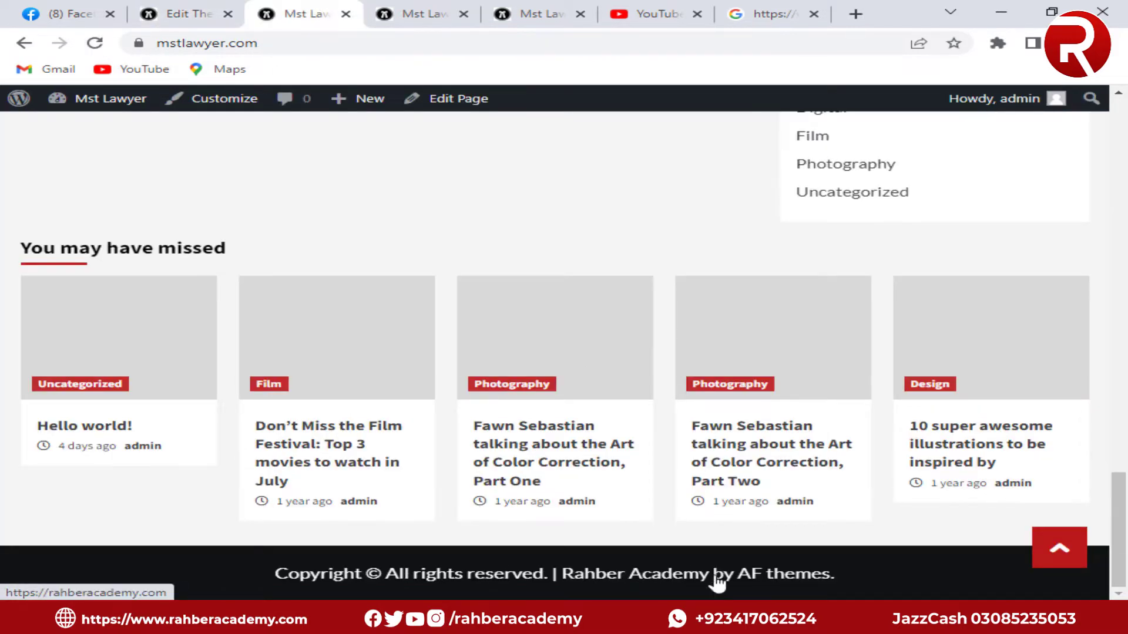
Clear the AF themes text in the credit line, keeping its empty quotes, and update footer.php
click(208, 7)
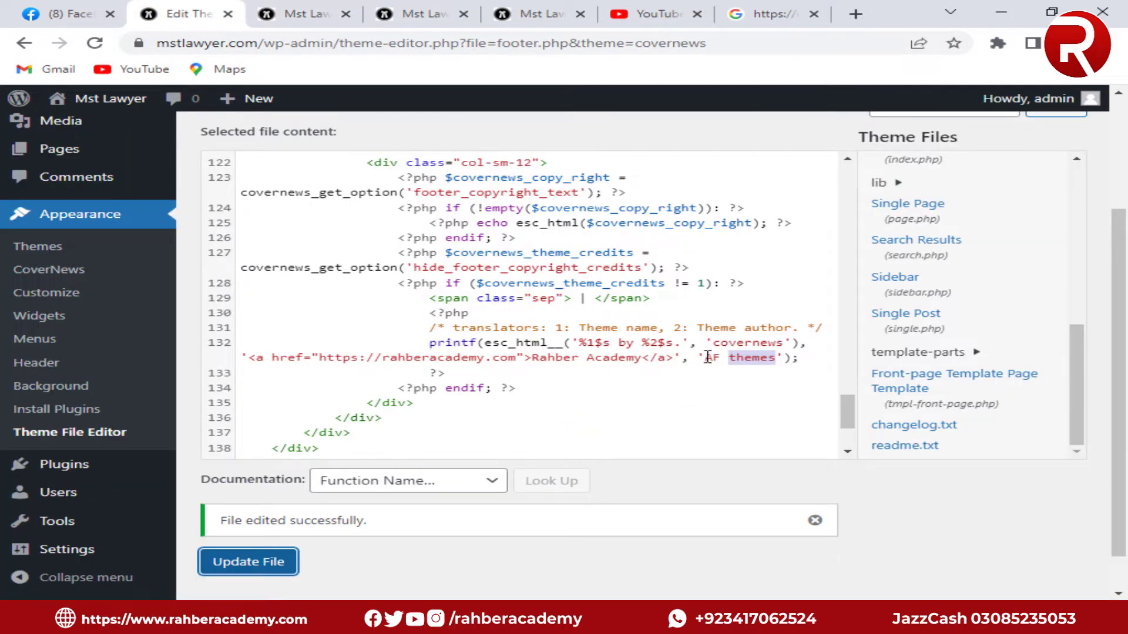
drag(707, 358, 759, 358)
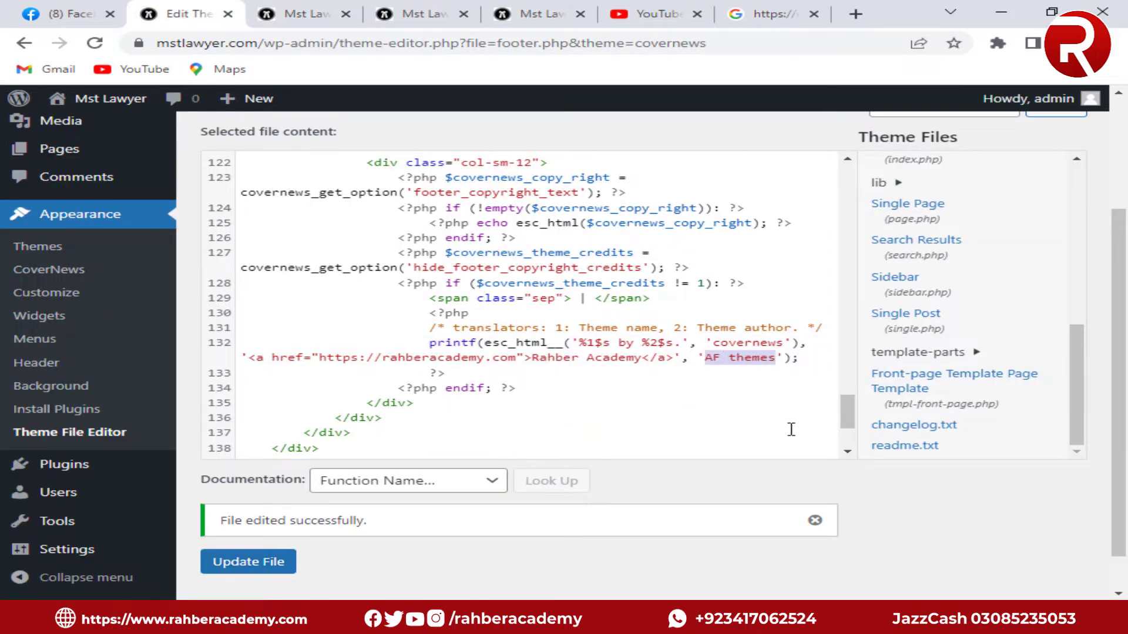
key(BackSpace)
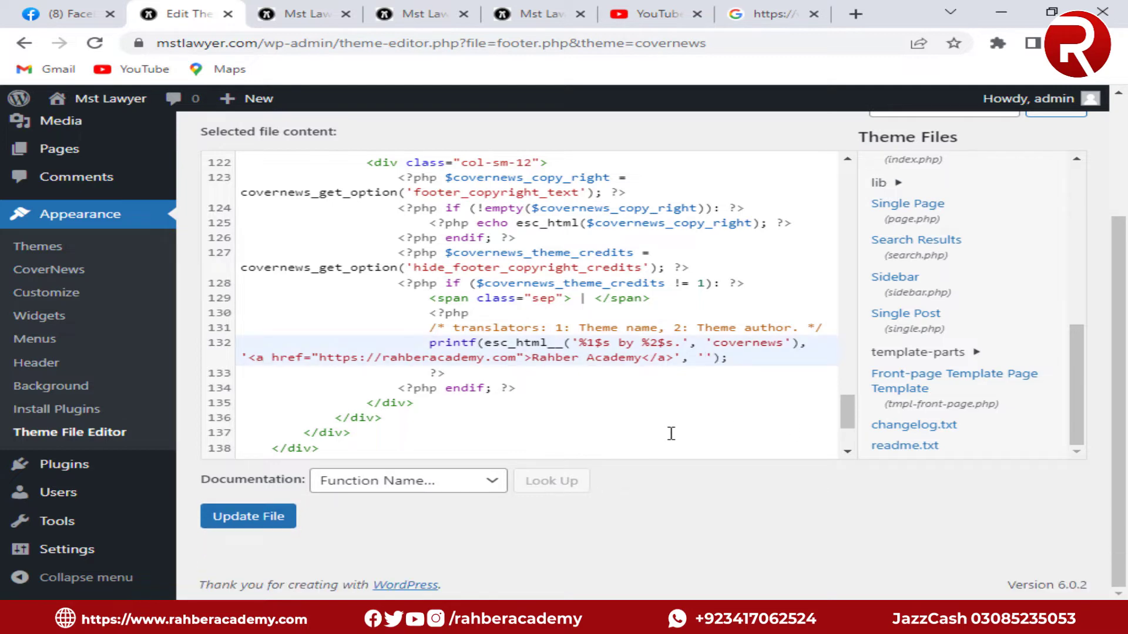
click(290, 516)
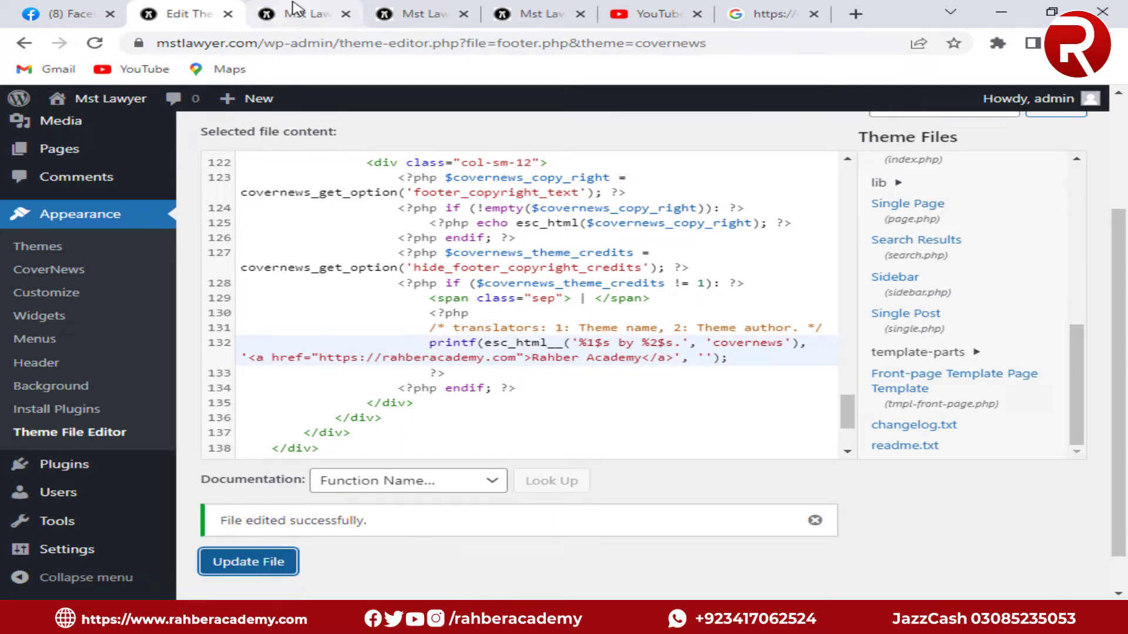
Reload the site's home page and examine the end of the footer's Rahber Academy credit
click(300, 14)
click(96, 43)
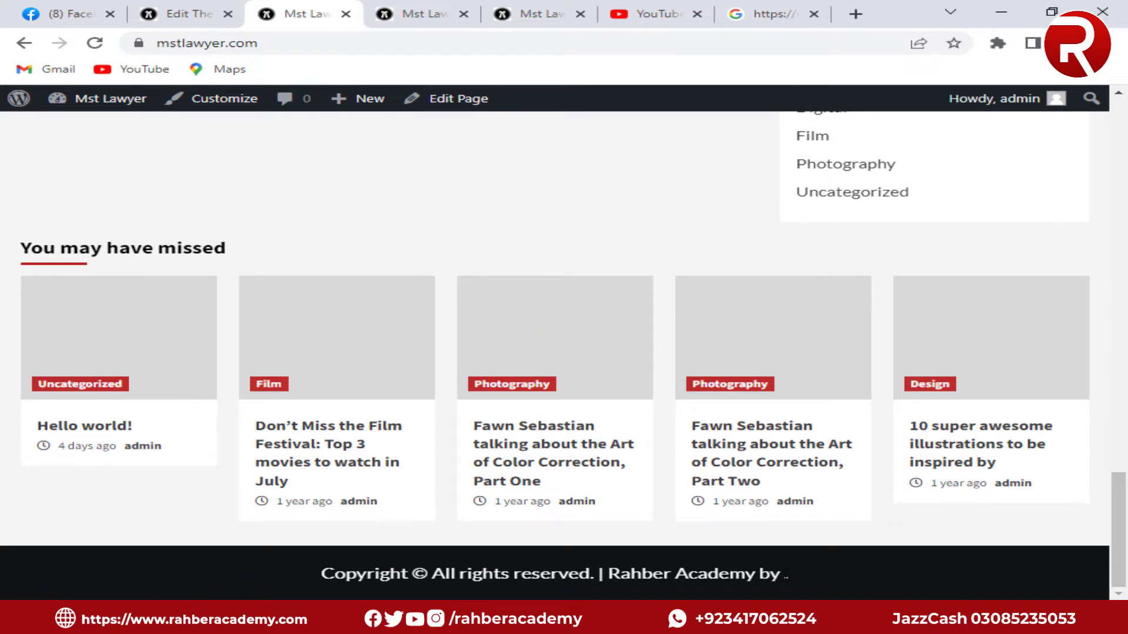
drag(785, 575, 756, 574)
Set the credit's link text to Mst Lawyer and its author argument to 'Rahber Academy' in footer.php
click(187, 13)
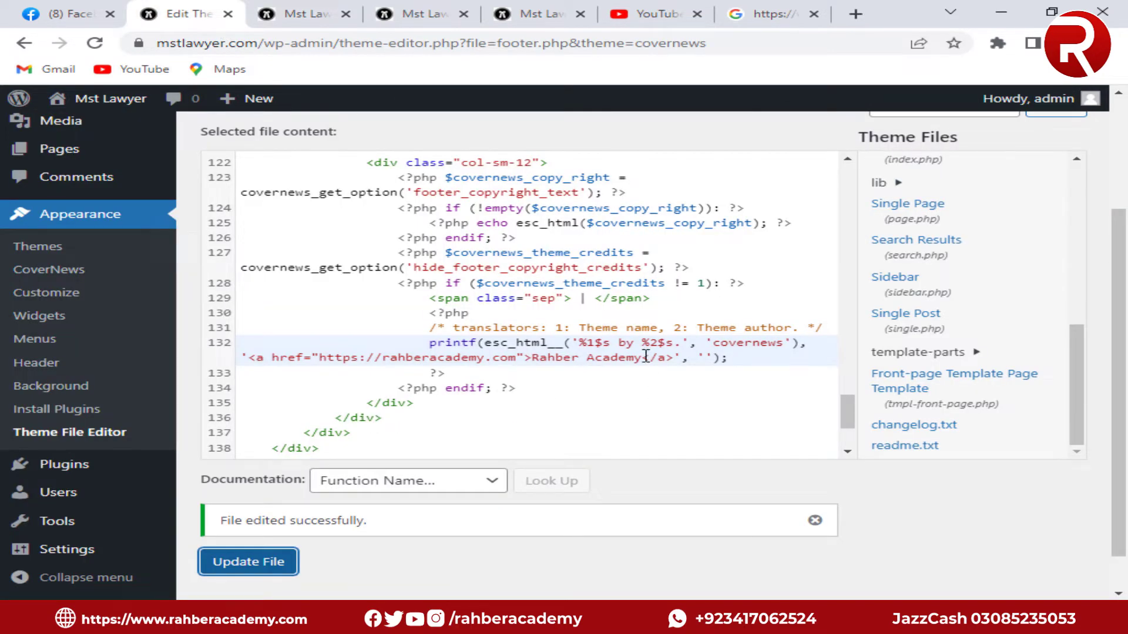
drag(646, 356, 543, 351)
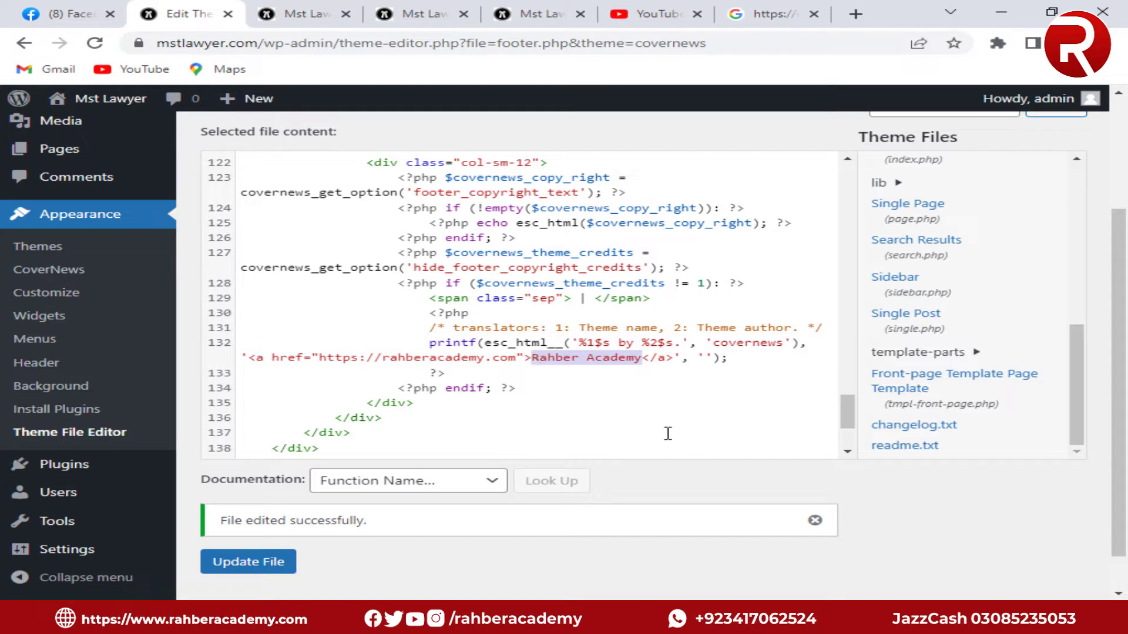
text(Mst Lawyer</a>',)
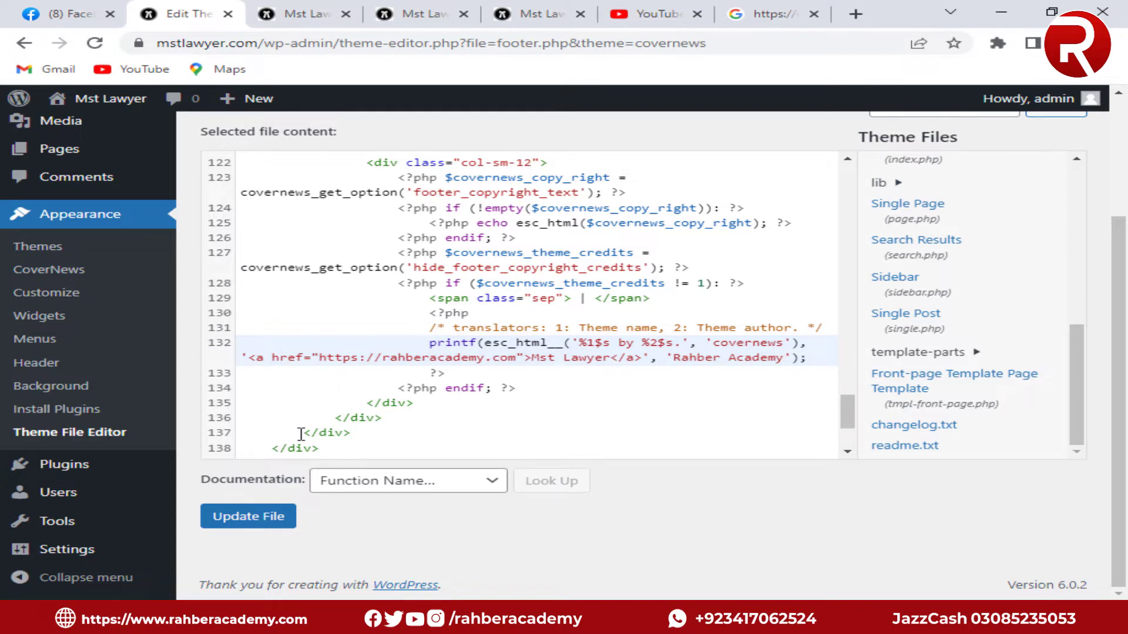
Update footer.php with the new credit line and reload the site's home page to check the footer
click(240, 517)
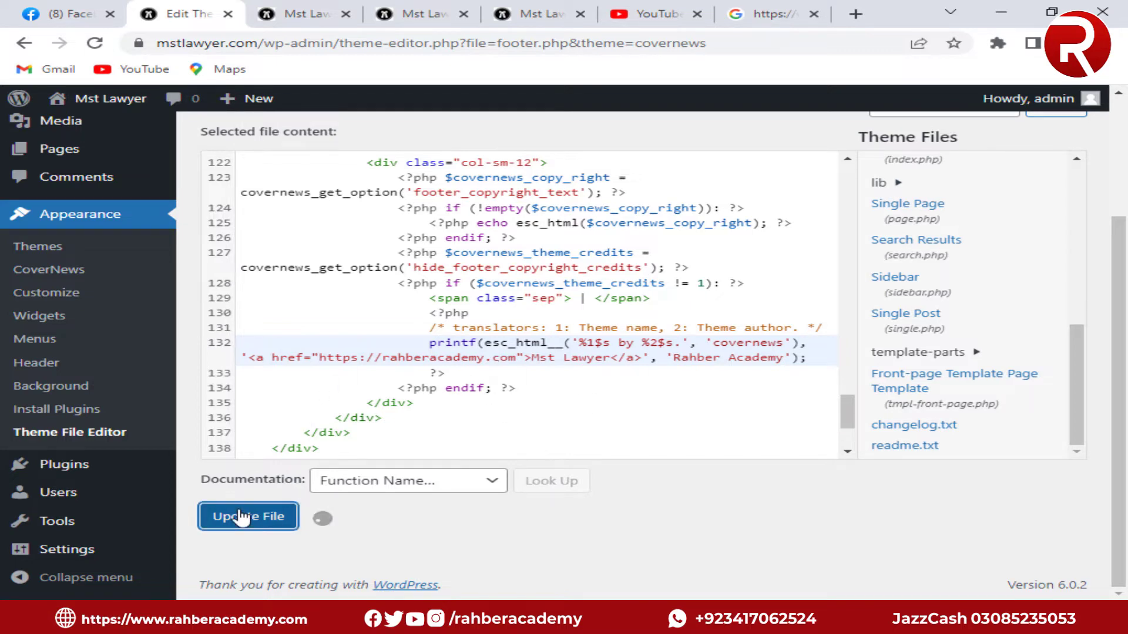
click(302, 13)
click(94, 43)
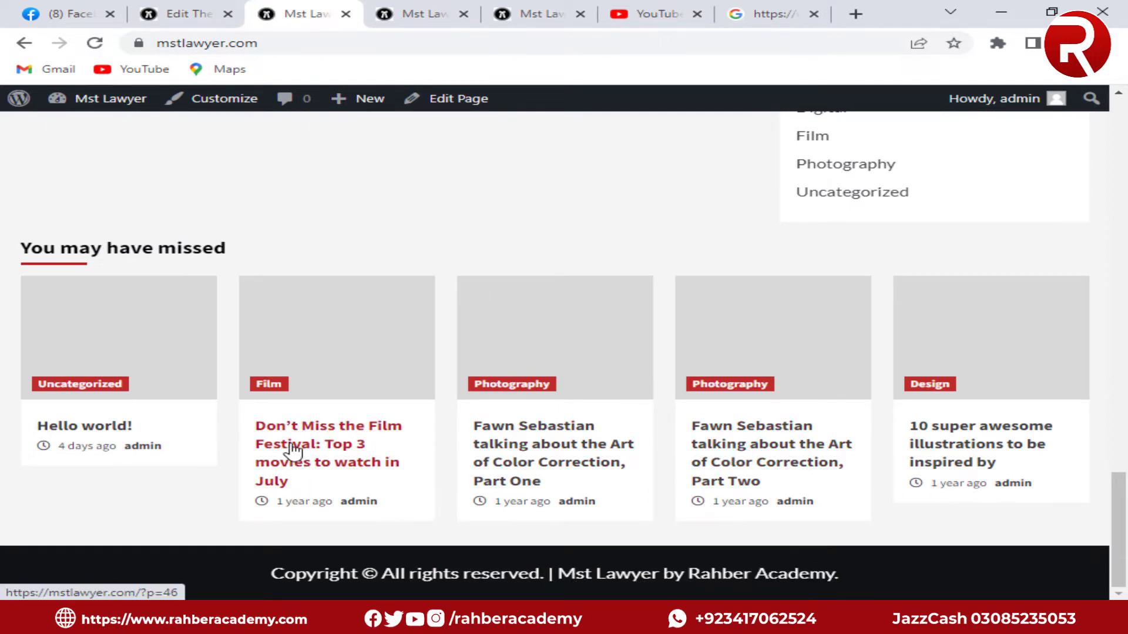
scroll(393, 468, up, 5)
scroll(394, 468, up, 10)
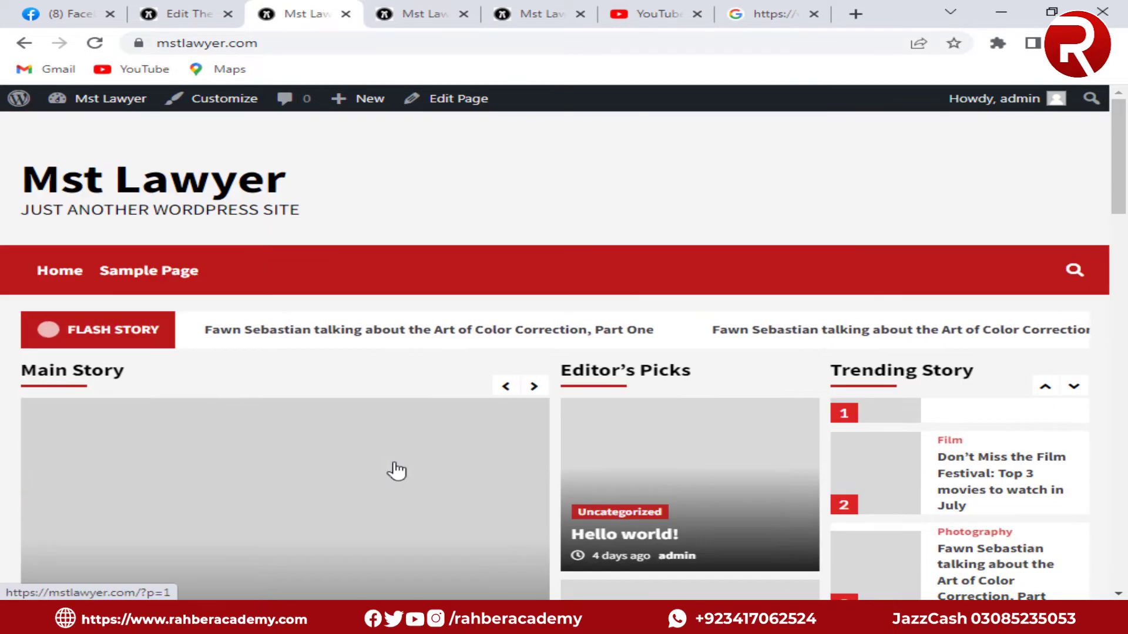
Move all posts except "Hello world!" to the Trash in a single bulk action
click(188, 13)
scroll(85, 464, up, 3)
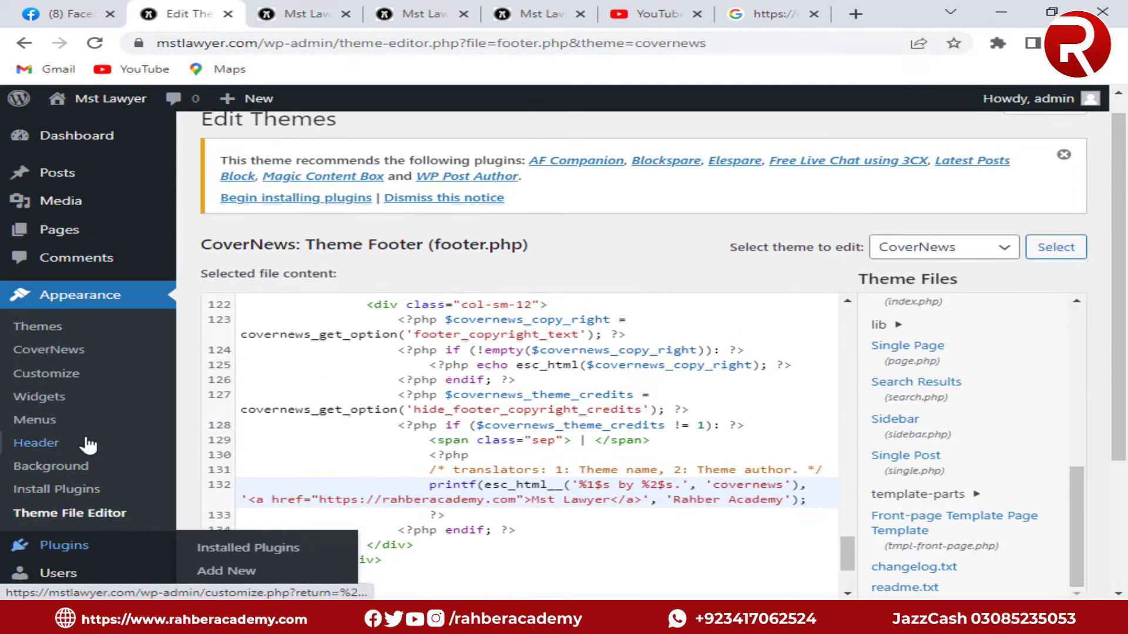
click(219, 176)
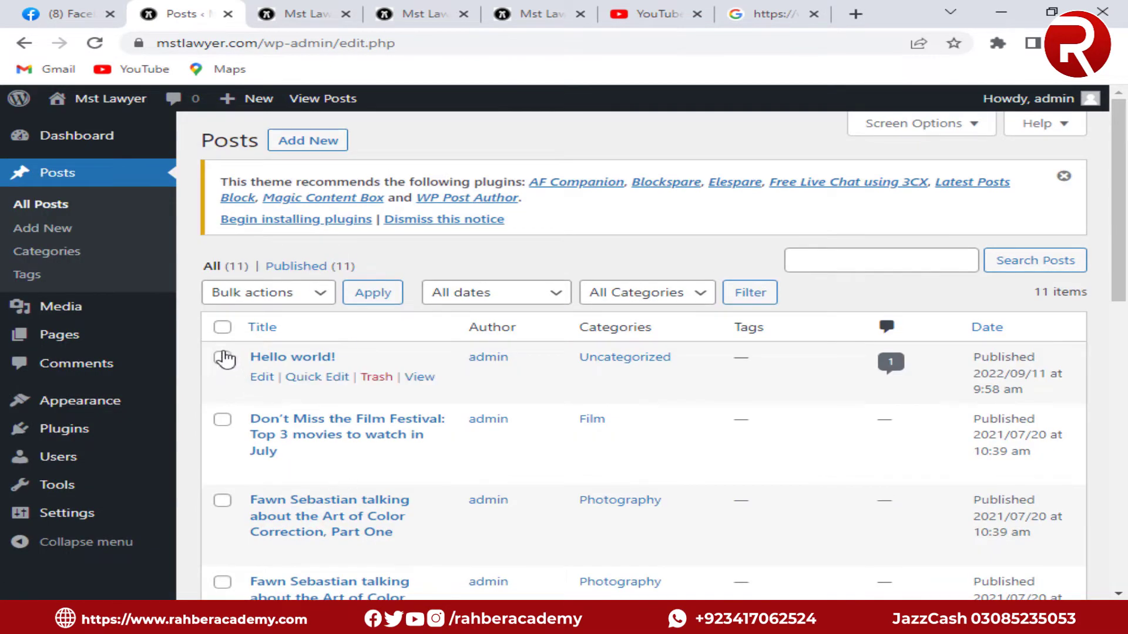
click(222, 326)
click(222, 358)
scroll(388, 412, down, 5)
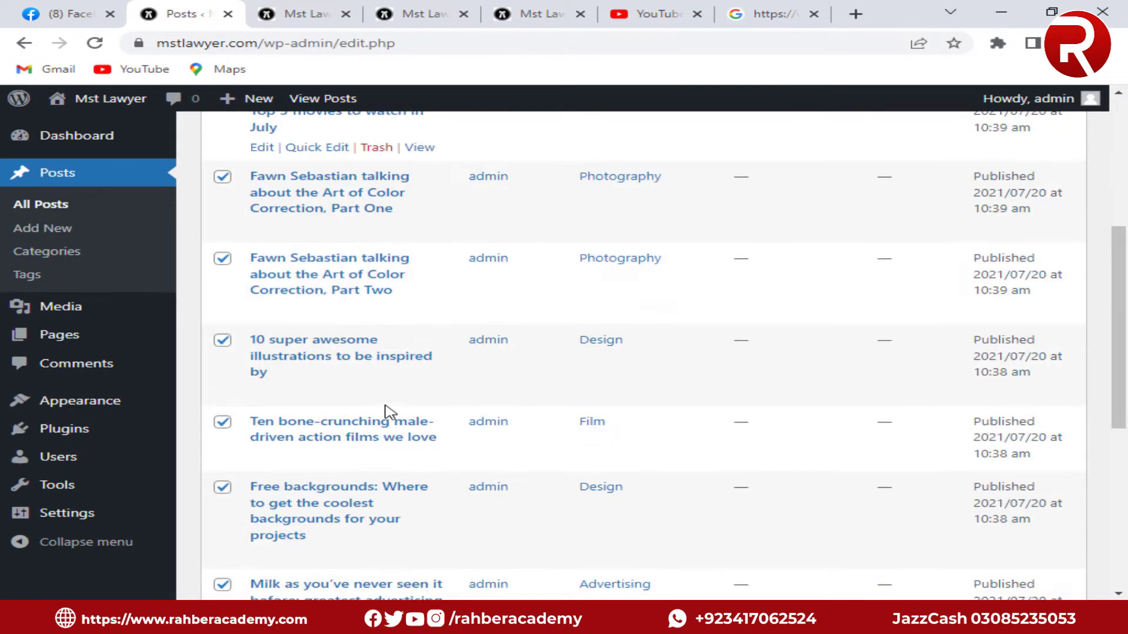
scroll(386, 411, down, 3)
scroll(385, 411, up, 8)
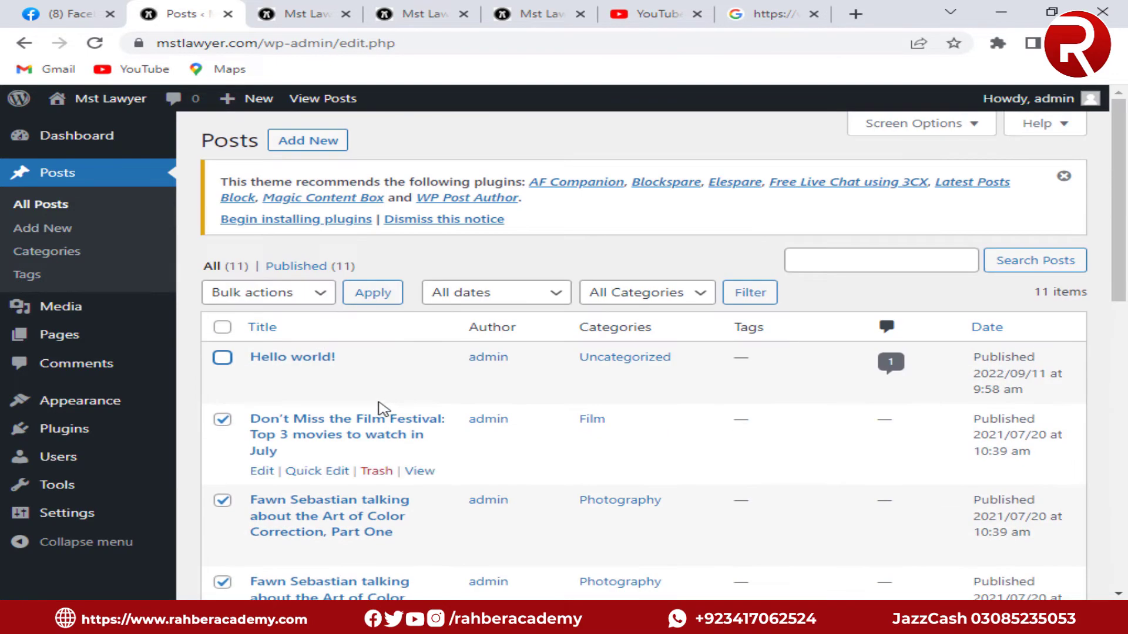
click(315, 294)
click(271, 349)
click(379, 306)
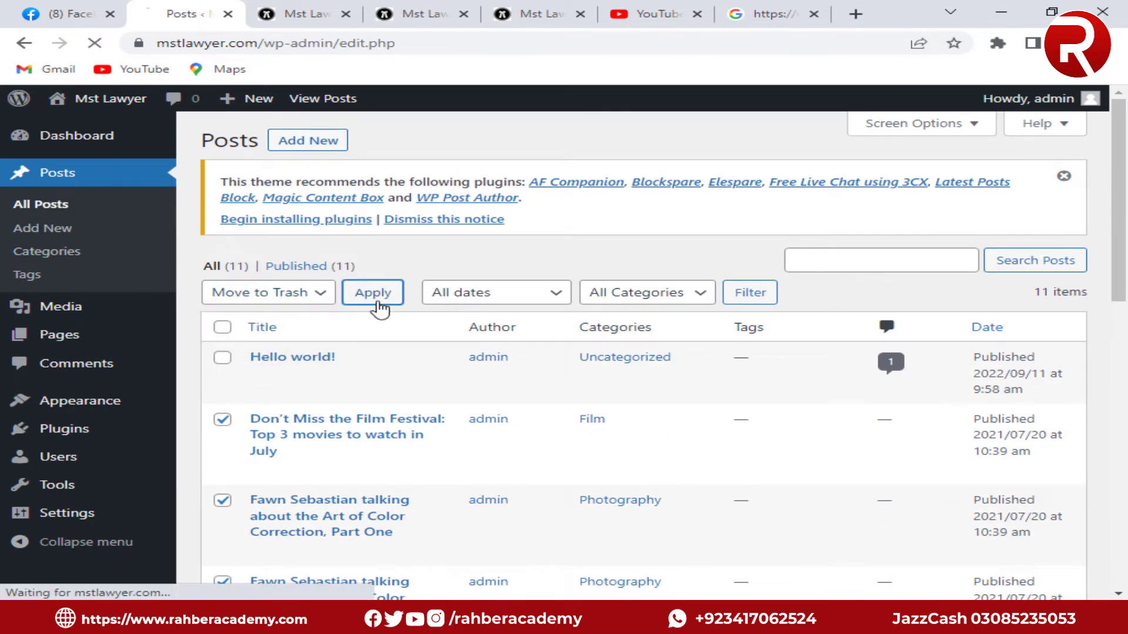
Reload the site's home page and check which posts and categories it displays down to the footer
click(299, 13)
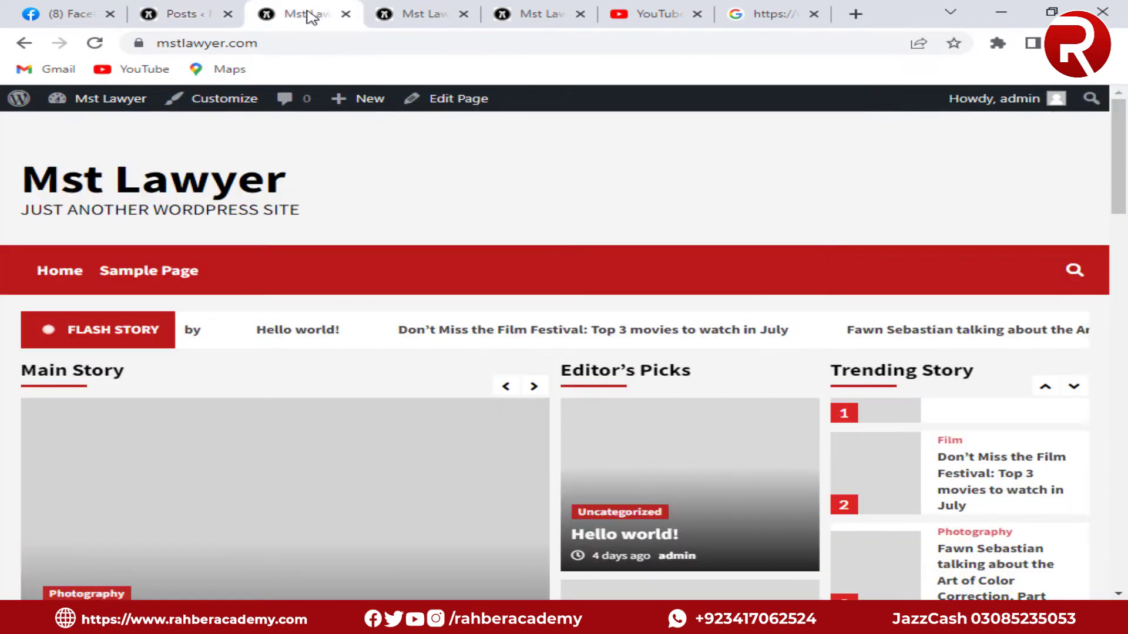
click(95, 43)
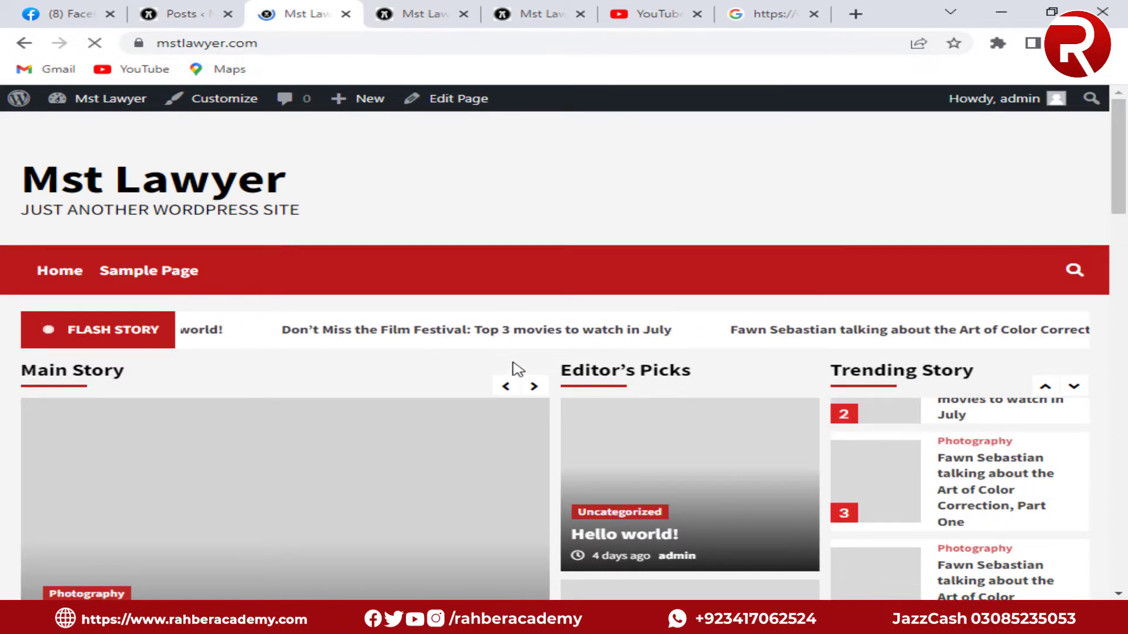
scroll(493, 418, down, 15)
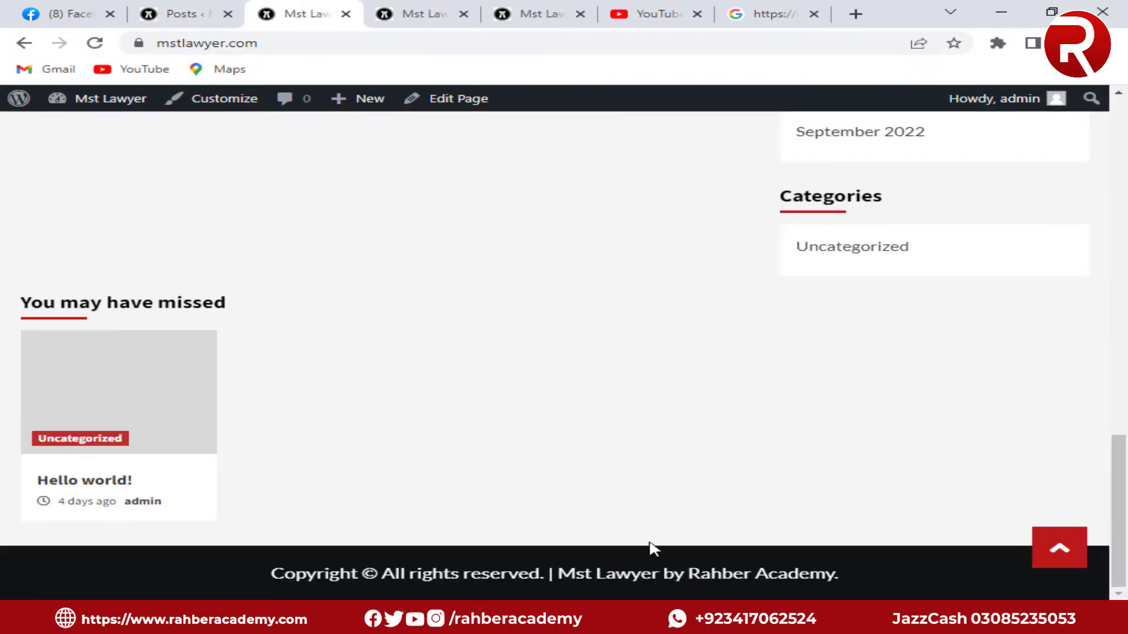
scroll(500, 504, up, 15)
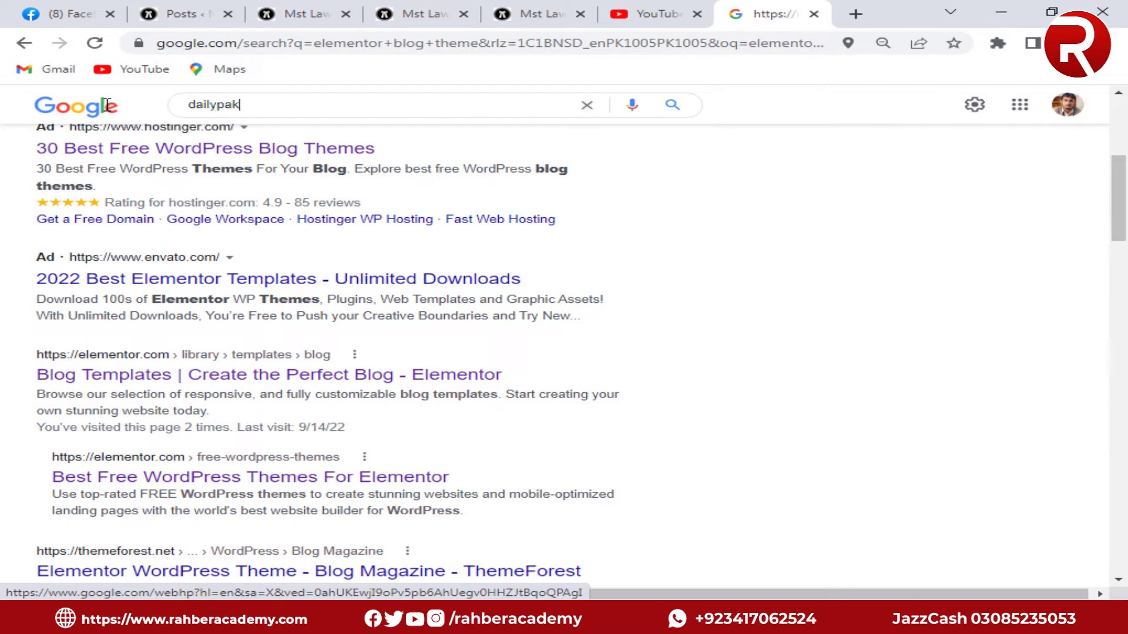
Search Google for dailypakistan and open the article on PM Shehbaz's Plaza Hotel stay in Daily Pakistan's English edition
text(an)
key(Return)
scroll(156, 329, down, 4)
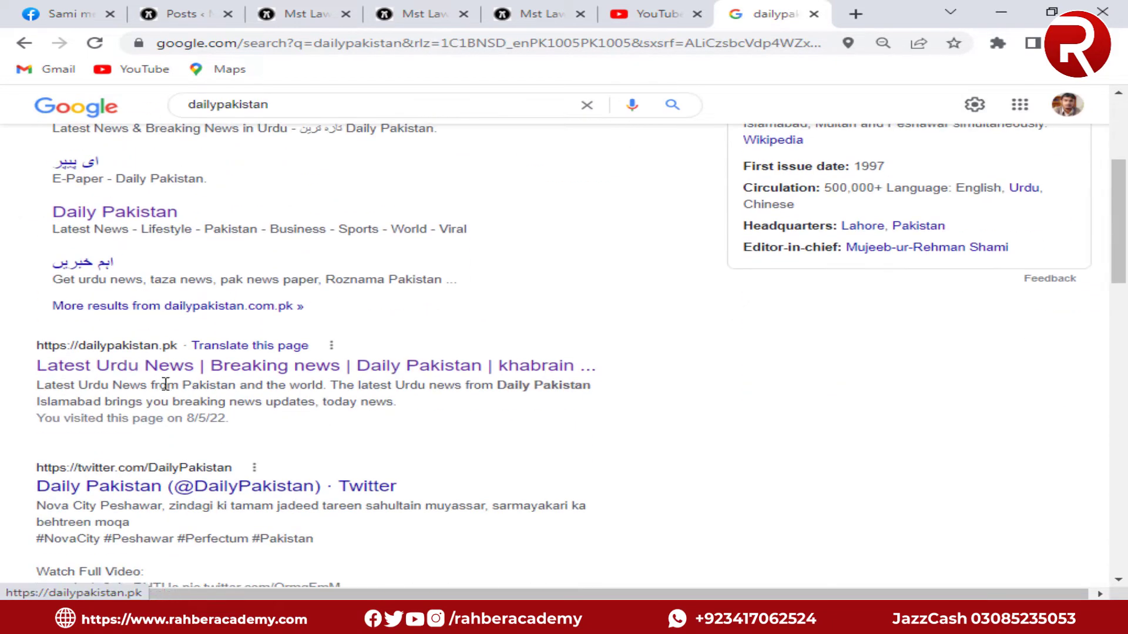
scroll(156, 360, up, 4)
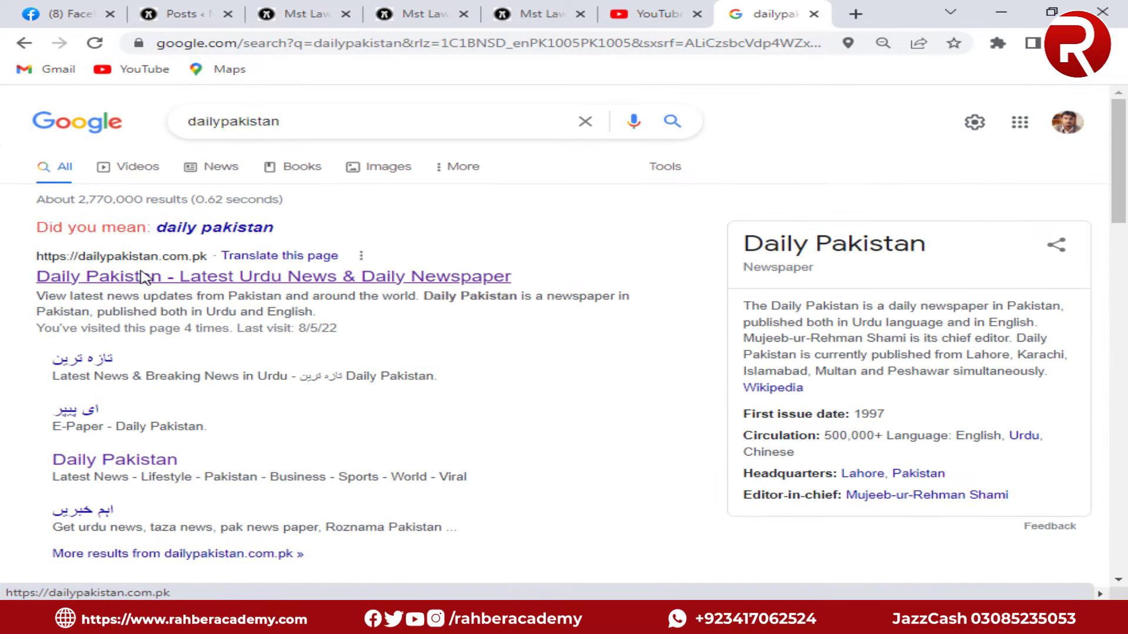
click(151, 272)
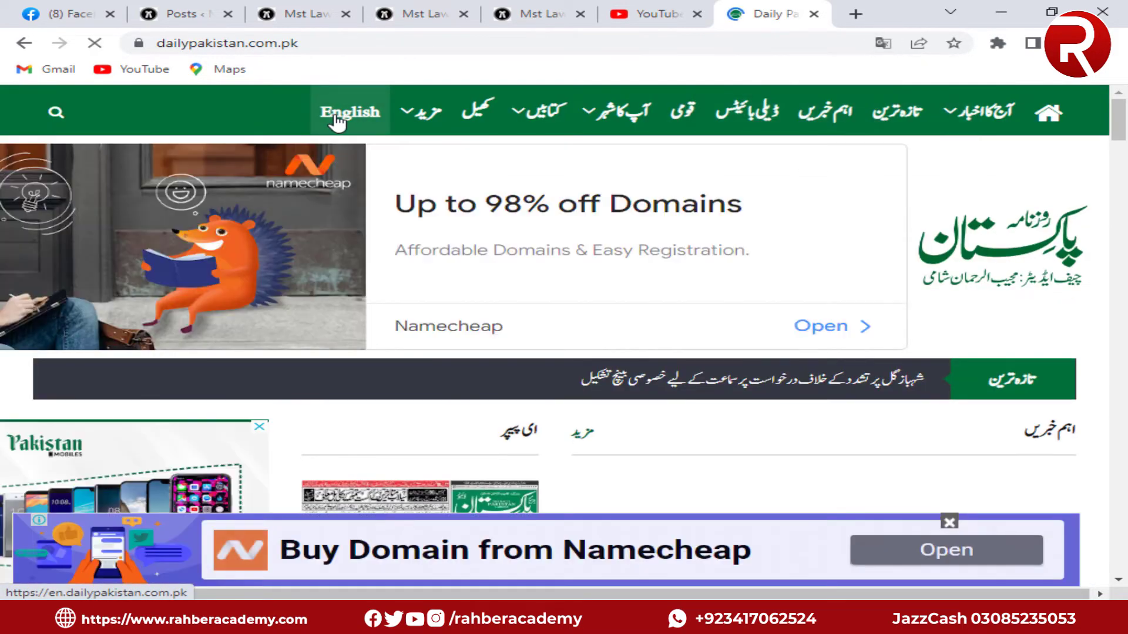
click(336, 115)
click(543, 288)
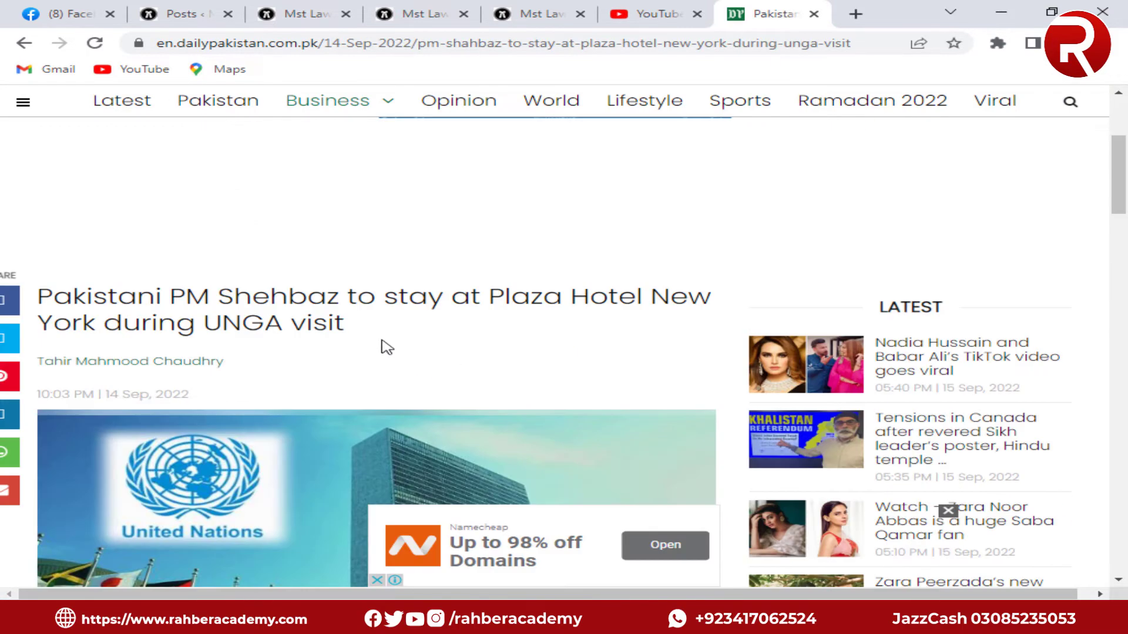
Copy the article's headline and paste it as the title of a new WordPress post
drag(383, 347, 40, 301)
right_click(94, 298)
click(111, 305)
click(194, 13)
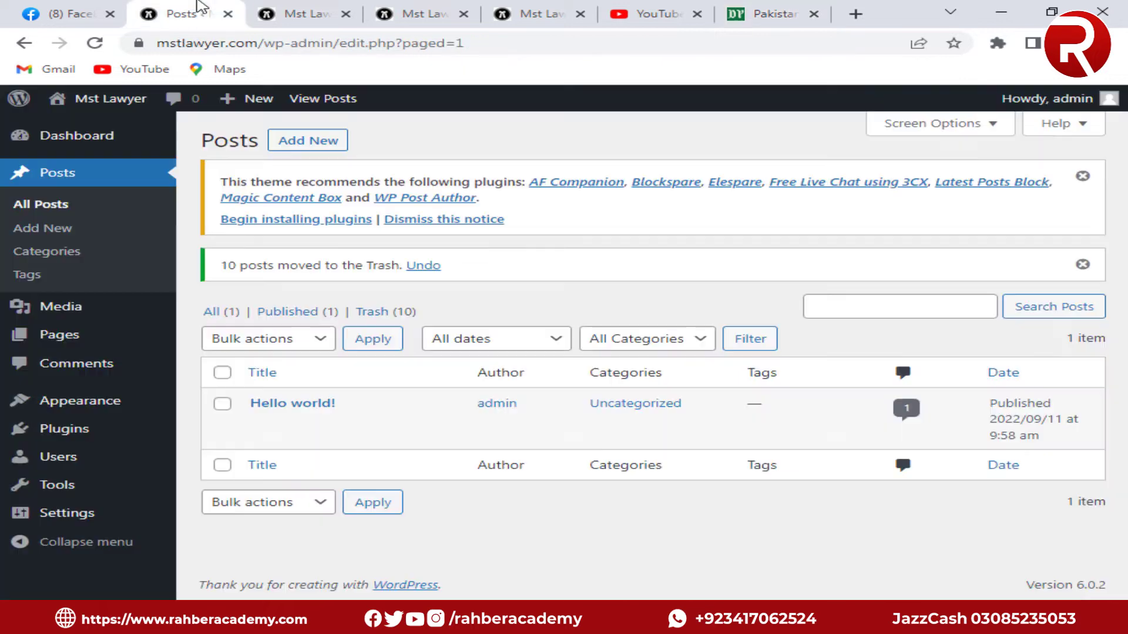
click(319, 144)
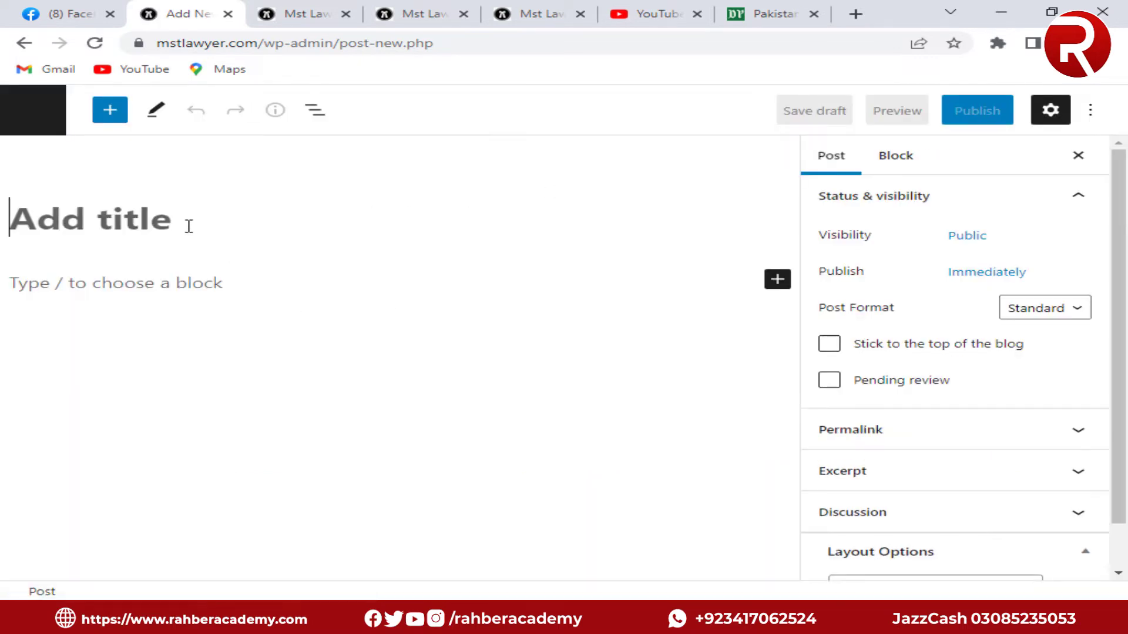
right_click(188, 226)
click(254, 352)
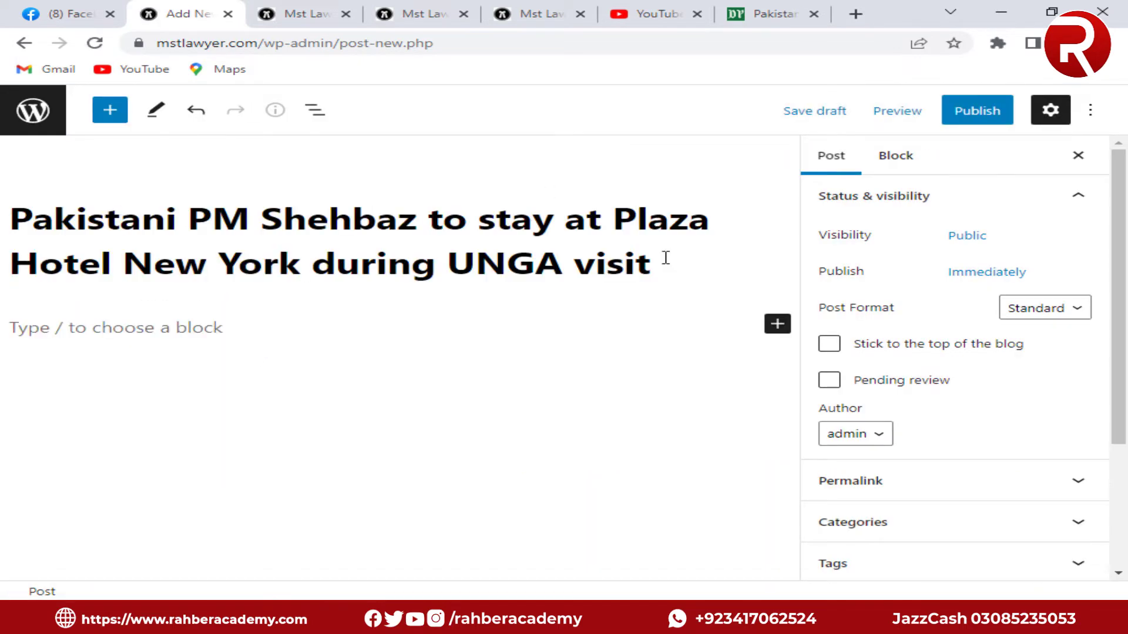
Save the Daily Pakistan article's United Nations image as a JPEG in the Downloads folder
click(519, 12)
click(764, 13)
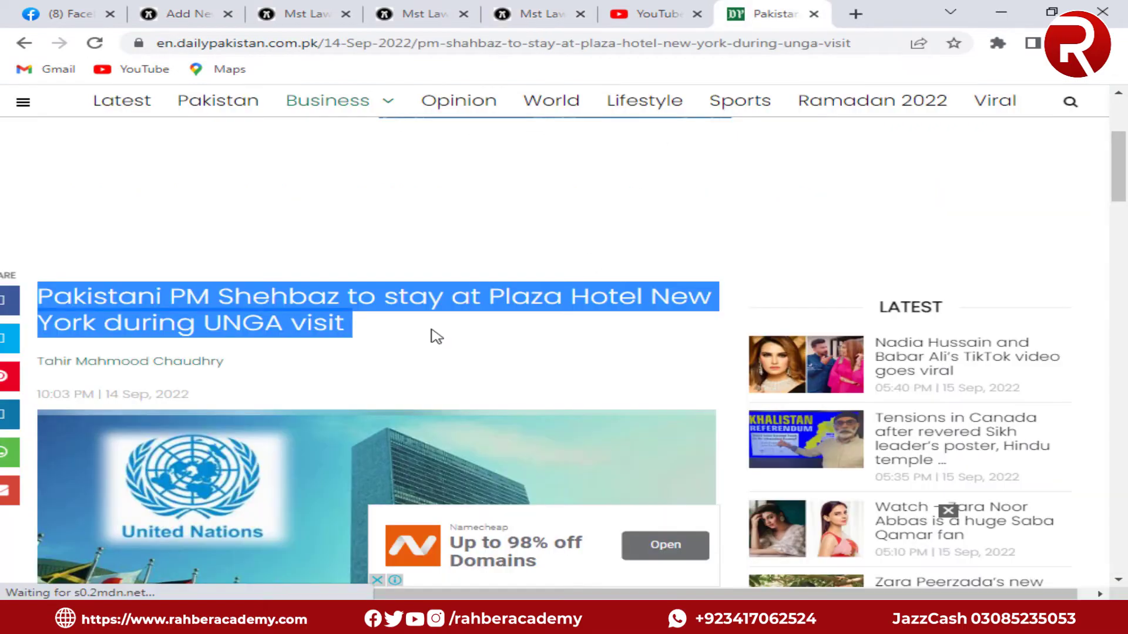
scroll(436, 337, down, 4)
right_click(286, 259)
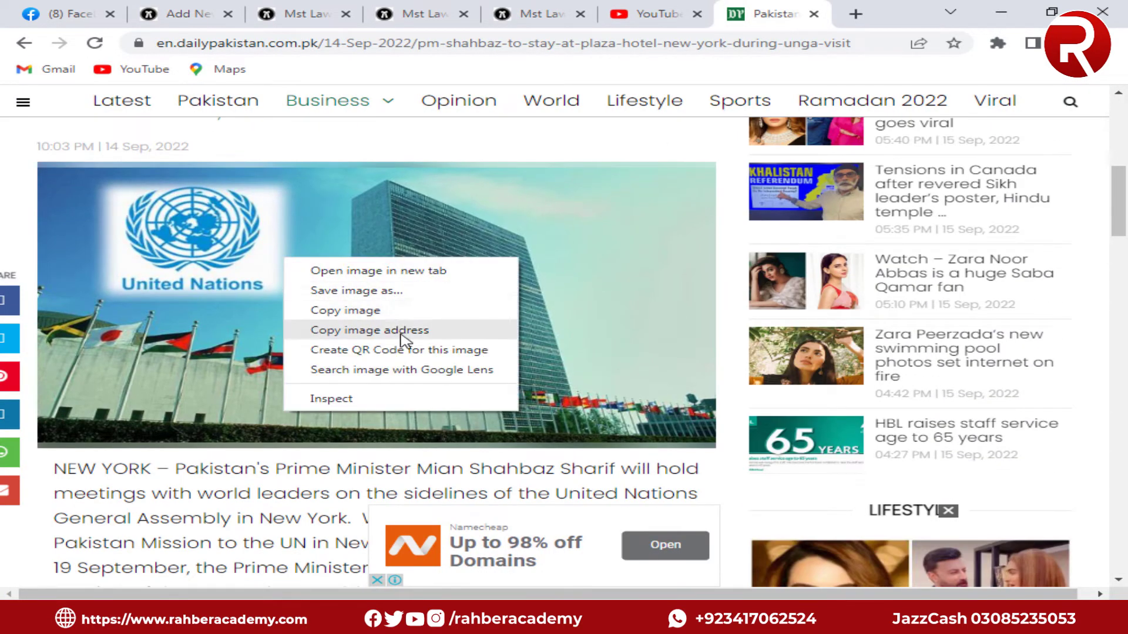
click(353, 291)
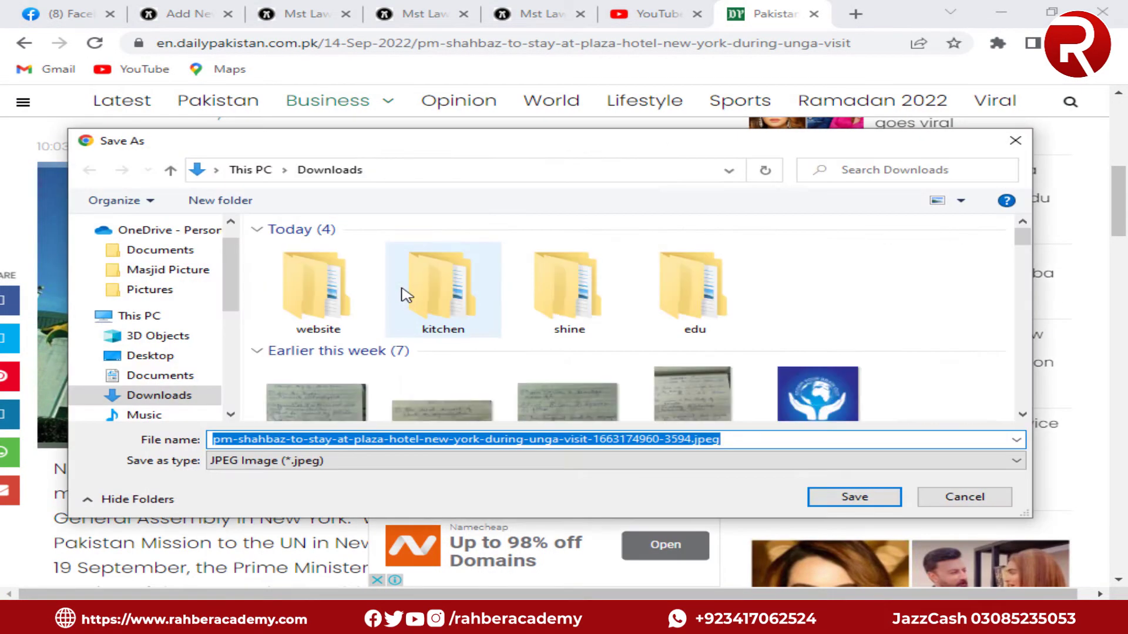
click(854, 497)
Copy the article's first two paragraphs, from "NEW YORK" to "including his delegation.", and paste them into the new post's body
scroll(360, 446, down, 4)
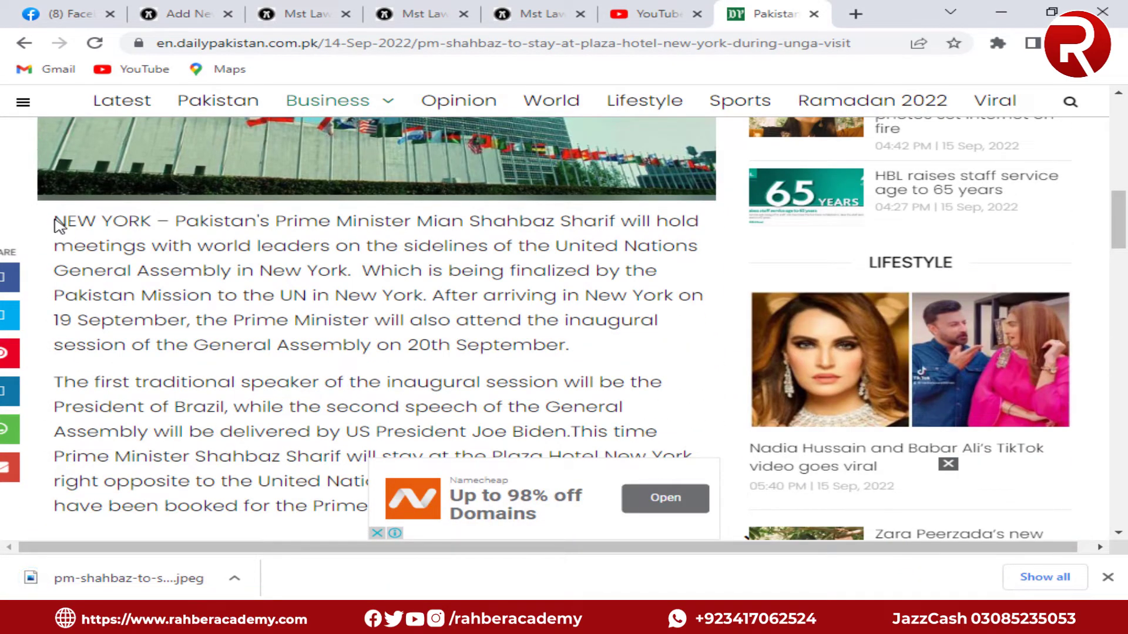
drag(64, 223, 225, 506)
scroll(292, 353, down, 5)
key(shift+Right)
key(shift+Right)
key(shift+Right)
key(shift+Right)
key(shift+Right)
key(shift+Right)
key(shift+Right)
key(shift+Right)
key(shift+Right)
key(shift+Right)
key(shift+Right)
key(shift+Right)
key(shift+Right)
key(shift+Right)
key(shift+Right)
key(shift+Right)
key(shift+Right)
key(shift+Right)
key(shift+Right)
key(shift+Right)
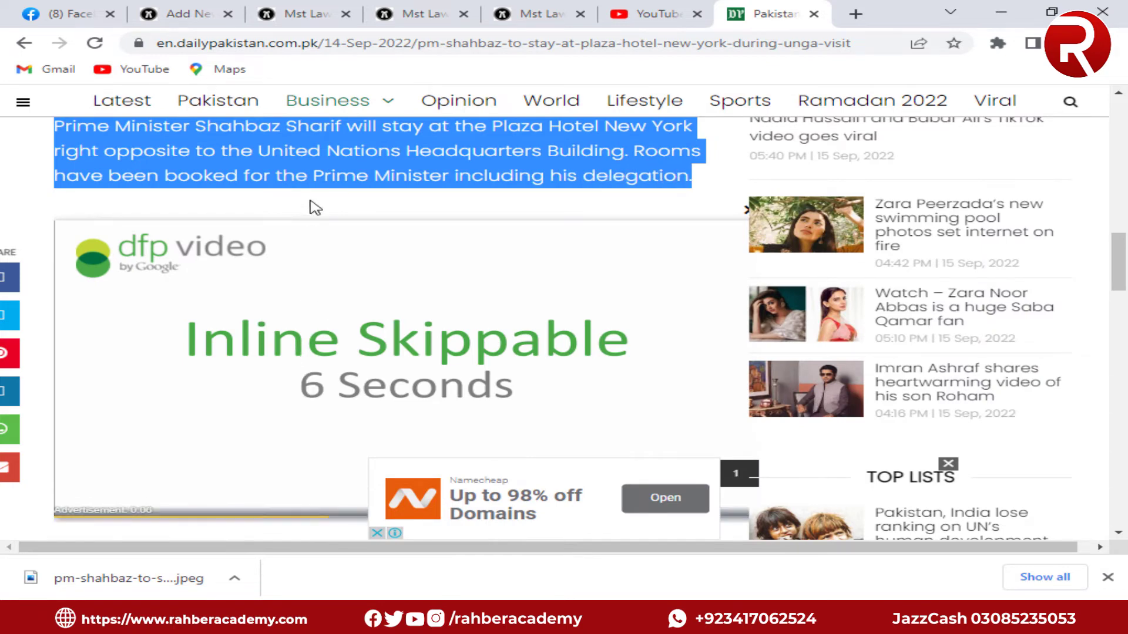
right_click(307, 148)
click(329, 160)
click(195, 14)
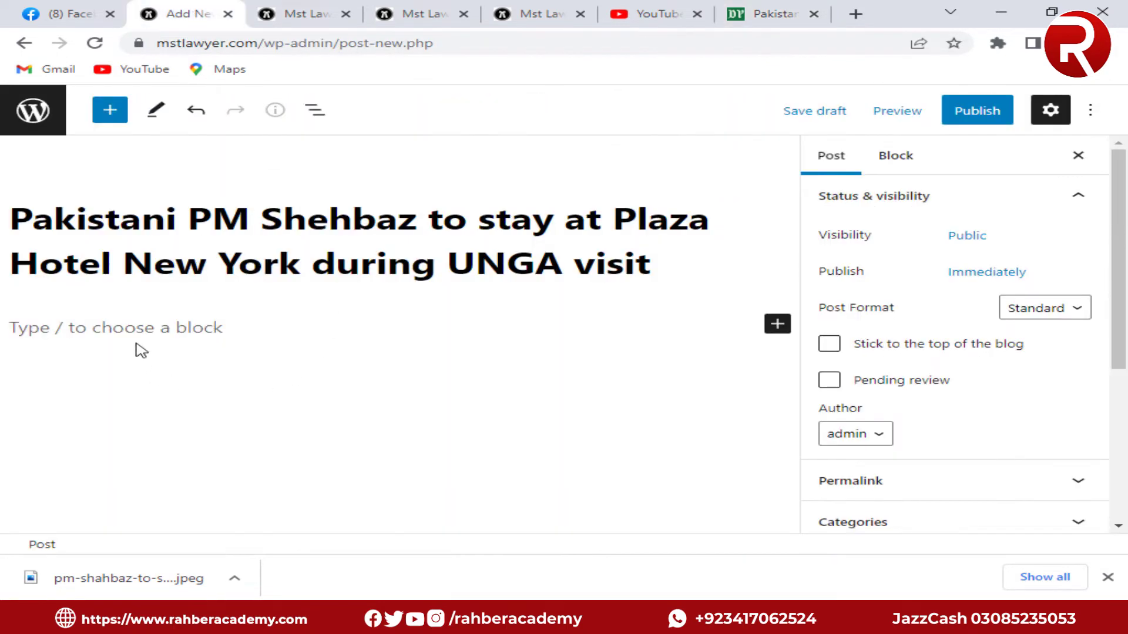
click(167, 325)
key(ctrl+v)
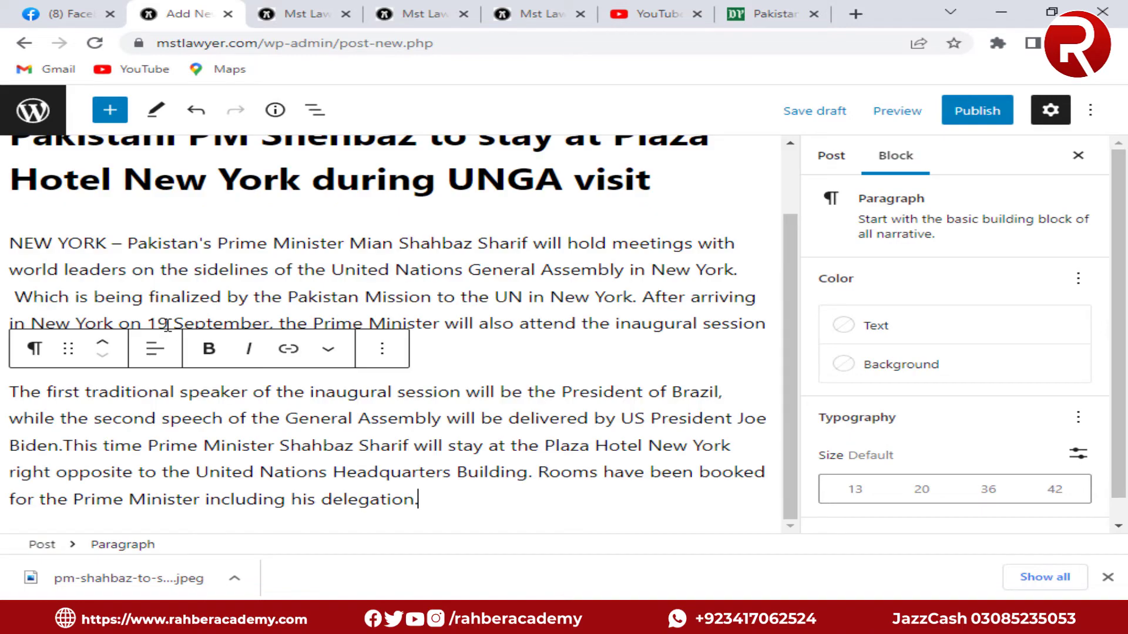
Copy the article's remaining text below the video, through "new Media Passes.", and paste it after the post's second paragraph
click(758, 13)
scroll(605, 365, down, 6)
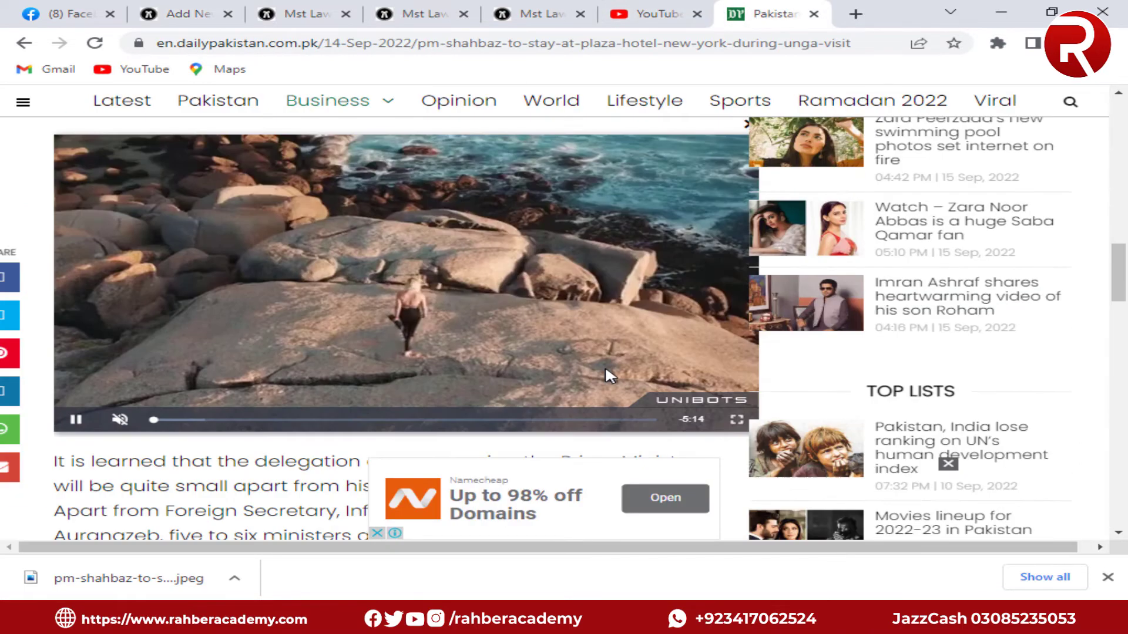
scroll(608, 375, down, 1)
drag(57, 139, 169, 423)
scroll(286, 374, down, 5)
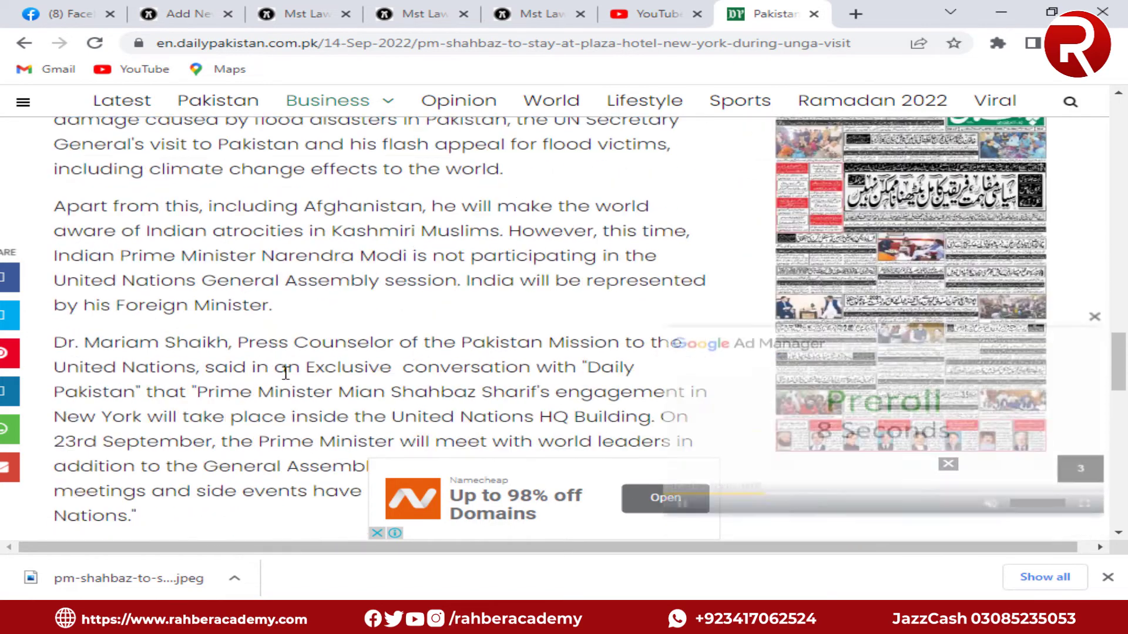
key(shift+Down)
key(shift+Down)
key(shift+Down)
key(shift+Down)
key(shift+Down)
key(shift+Down)
key(shift+Down)
key(shift+Down)
key(shift+Down)
key(shift+Down)
key(shift+Down)
key(shift+Down)
key(shift+Down)
key(shift+Down)
key(shift+Down)
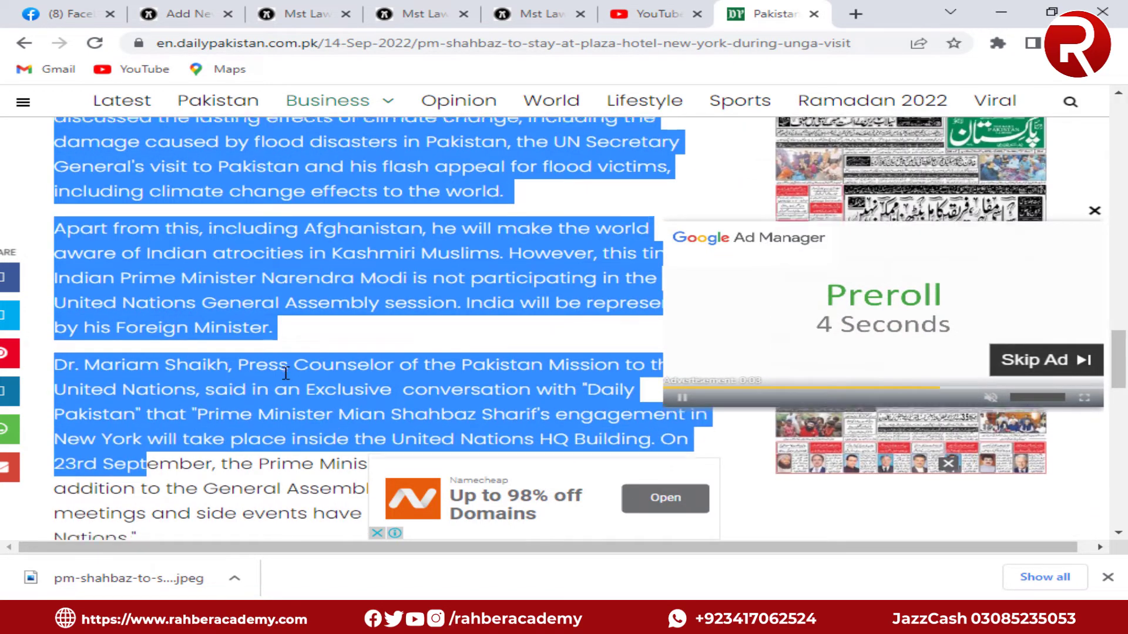
scroll(286, 373, down, 5)
key(shift+Down)
key(shift+Down)
key(shift+Down)
key(shift+Down)
key(shift+Down)
key(shift+Down)
key(shift+Down)
key(shift+Down)
key(shift+Down)
key(shift+Down)
key(shift+Down)
key(shift+Down)
key(shift+Down)
key(shift+Down)
right_click(263, 308)
click(263, 310)
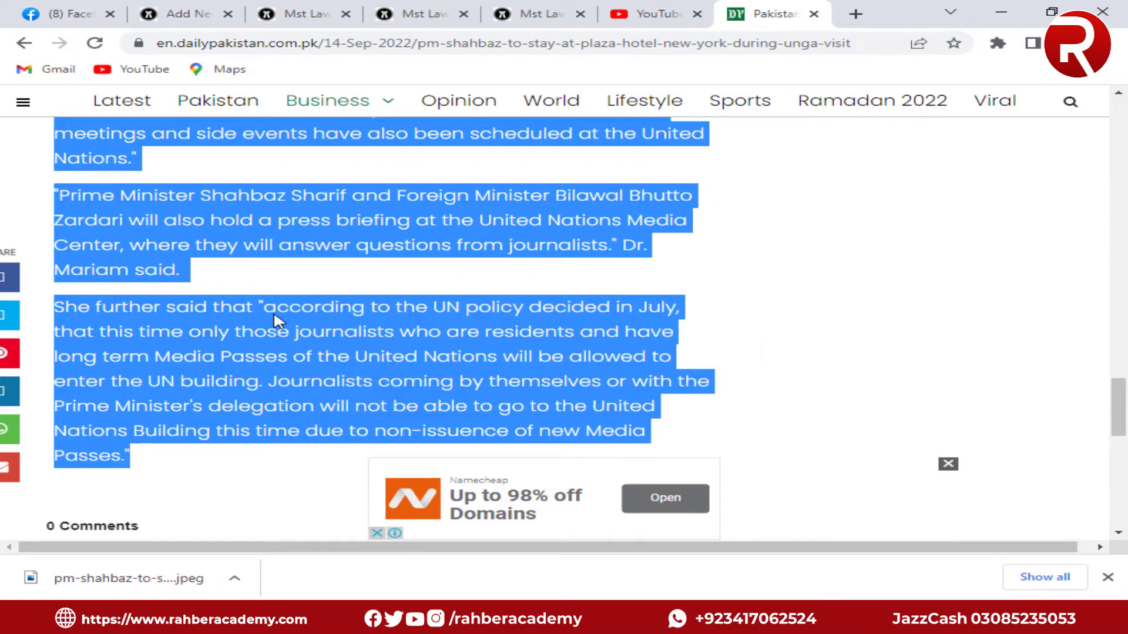
click(208, 7)
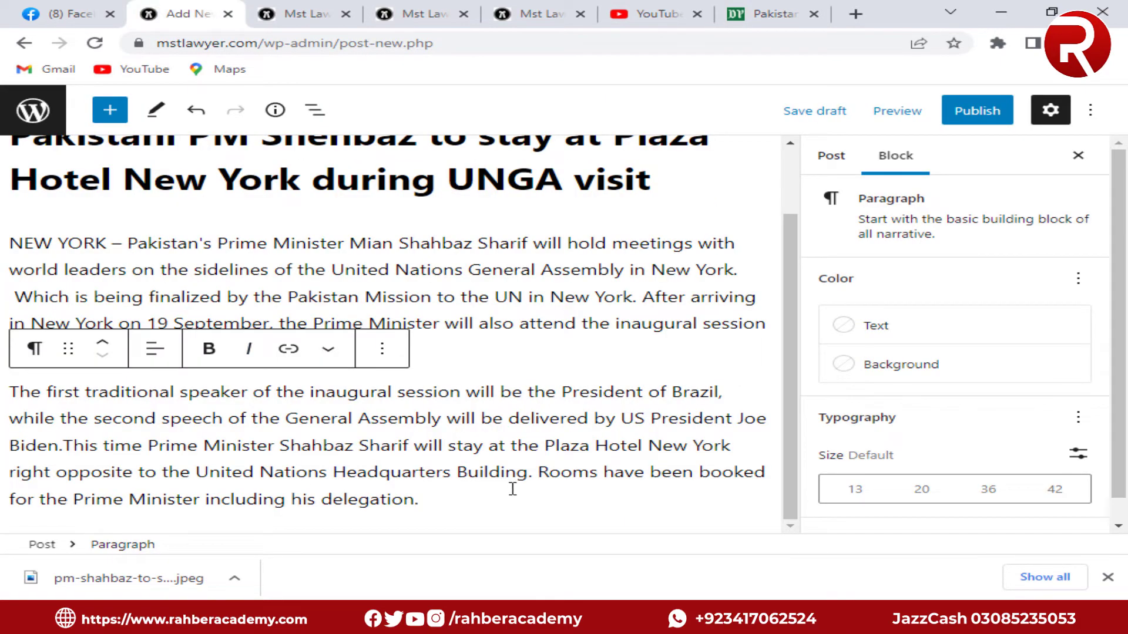
key(Return)
key(ctrl+v)
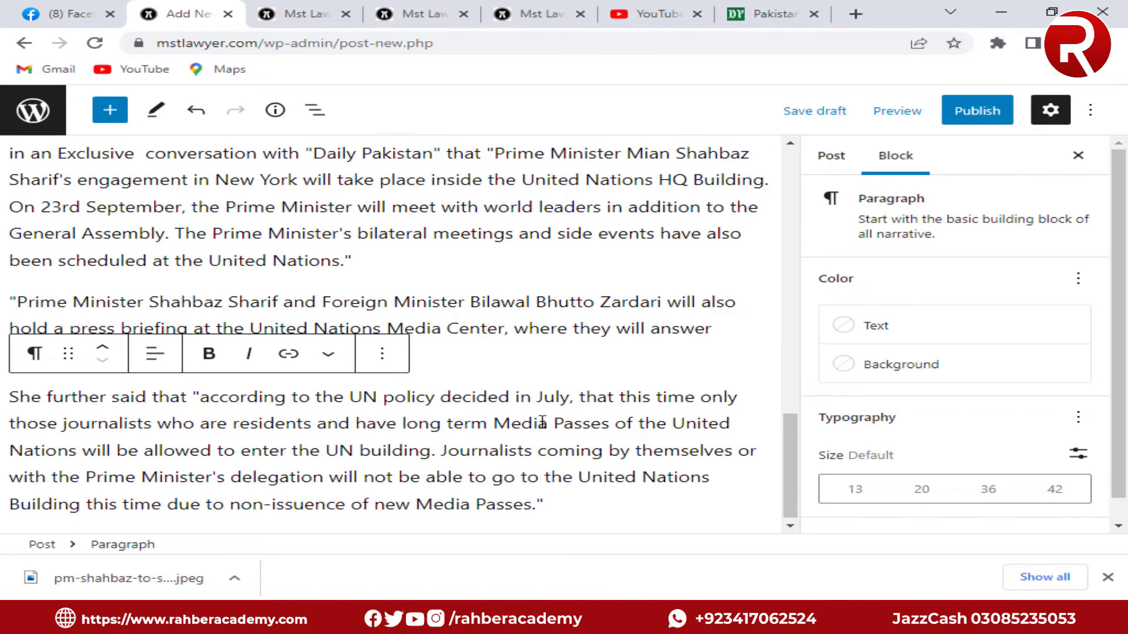
Publish the post about PM Shehbaz's Plaza Hotel stay and look through its body text
scroll(543, 446, up, 10)
scroll(543, 422, up, 4)
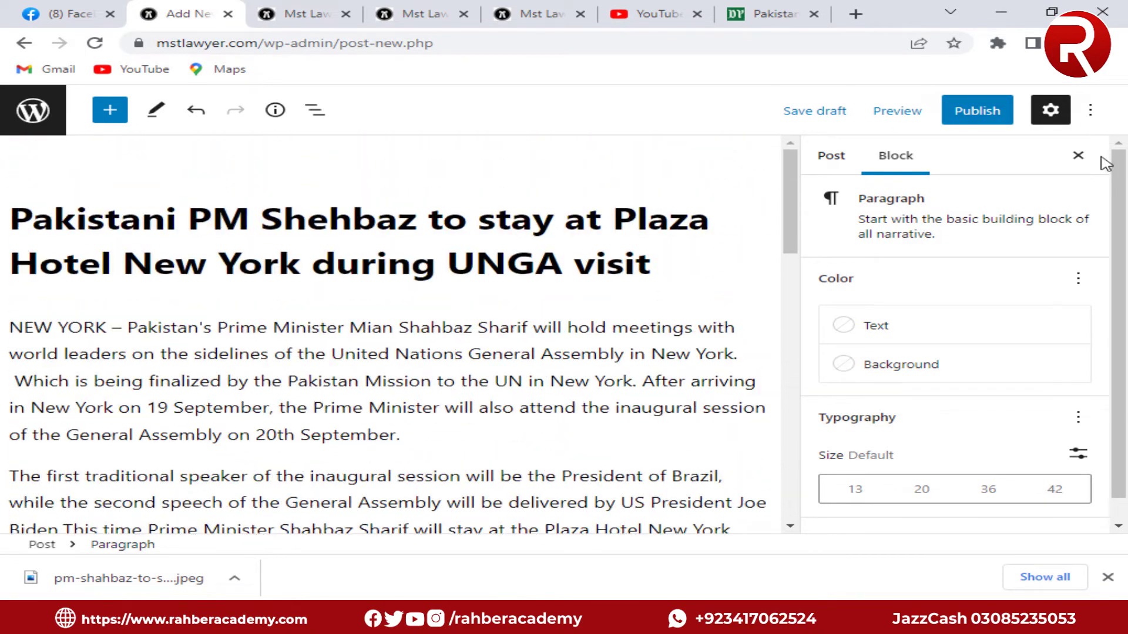
click(989, 117)
click(903, 123)
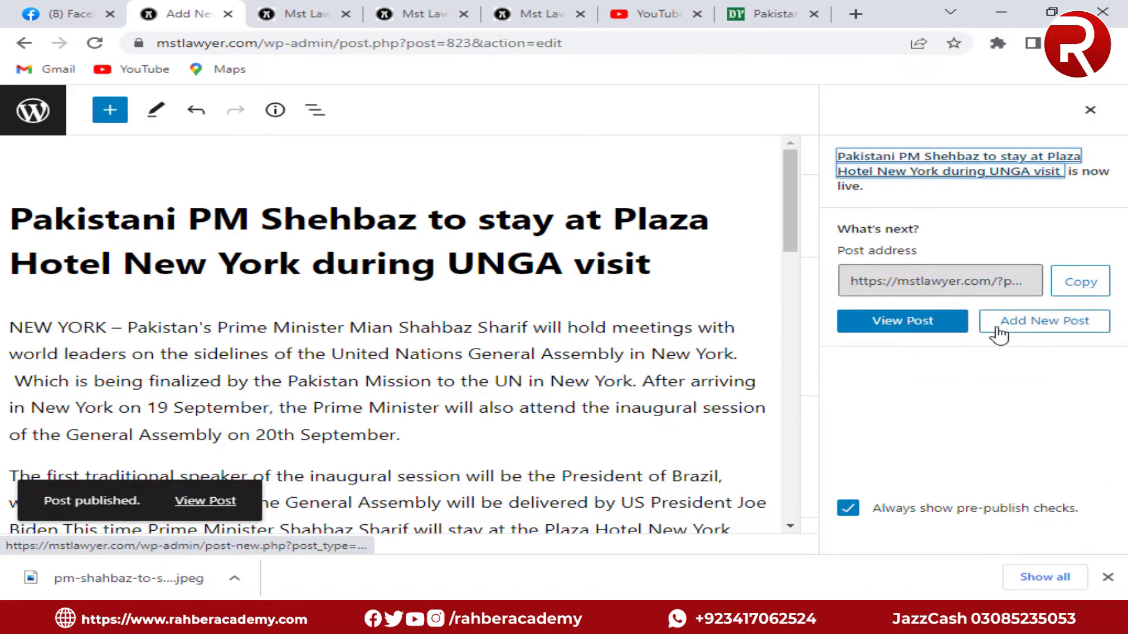
scroll(388, 335, down, 8)
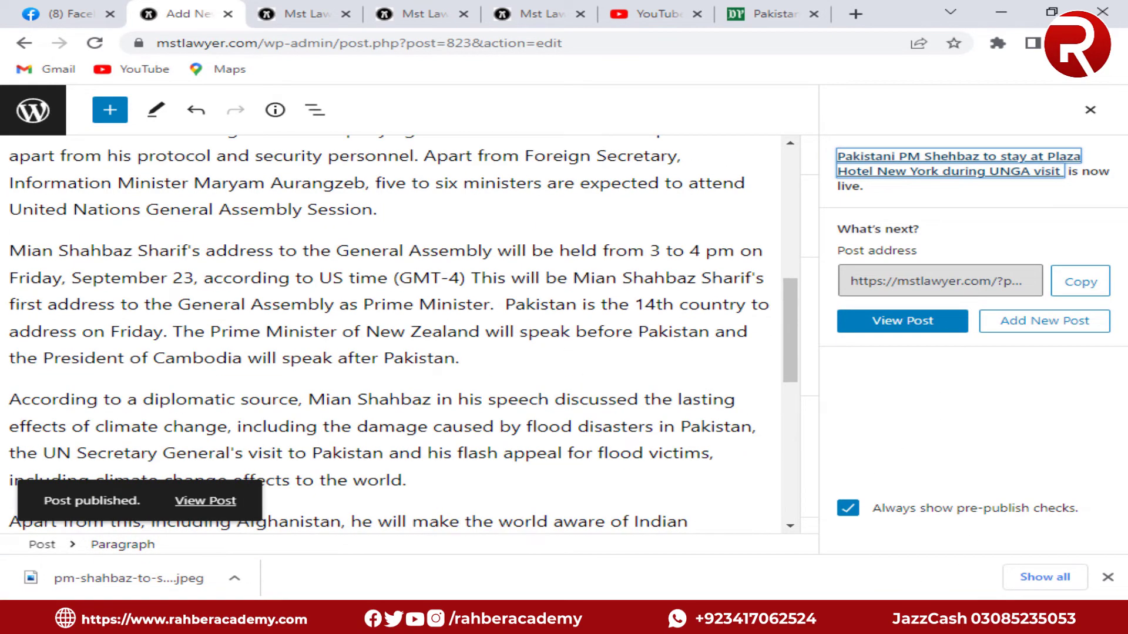
Close the post-publish summary and look through the post's text with the settings sidebar hidden
click(1090, 109)
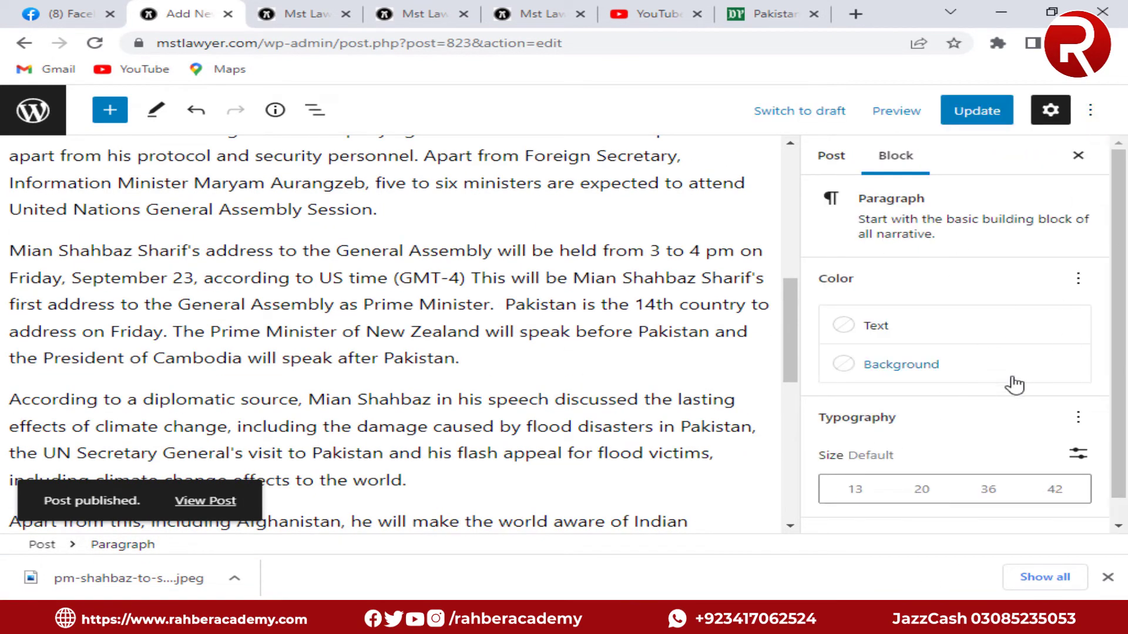
scroll(348, 285, up, 8)
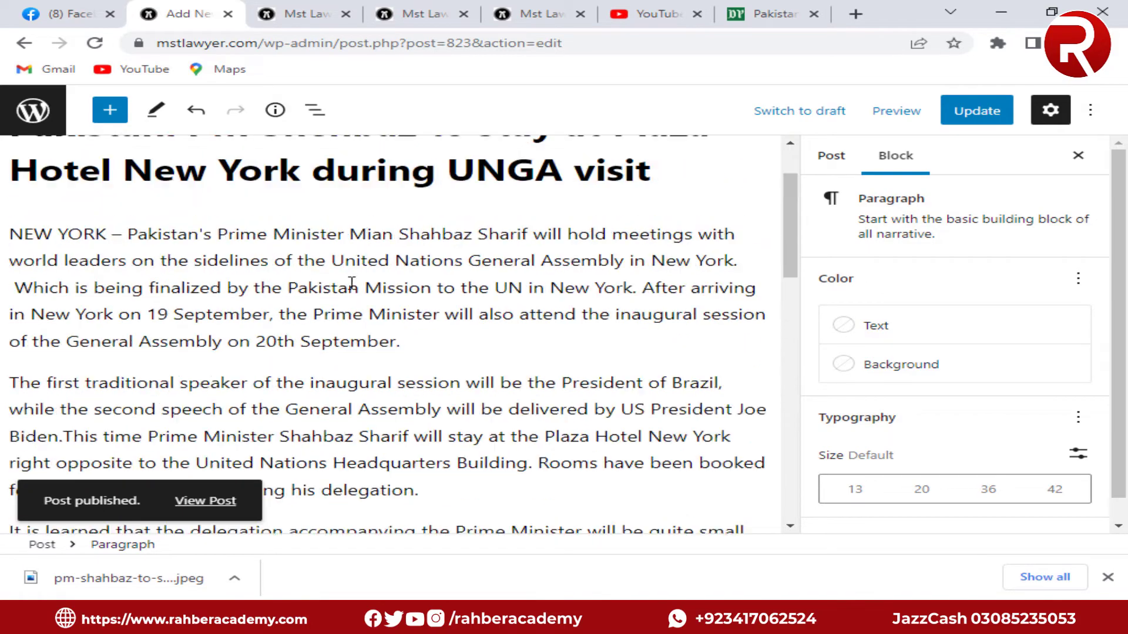
click(1050, 110)
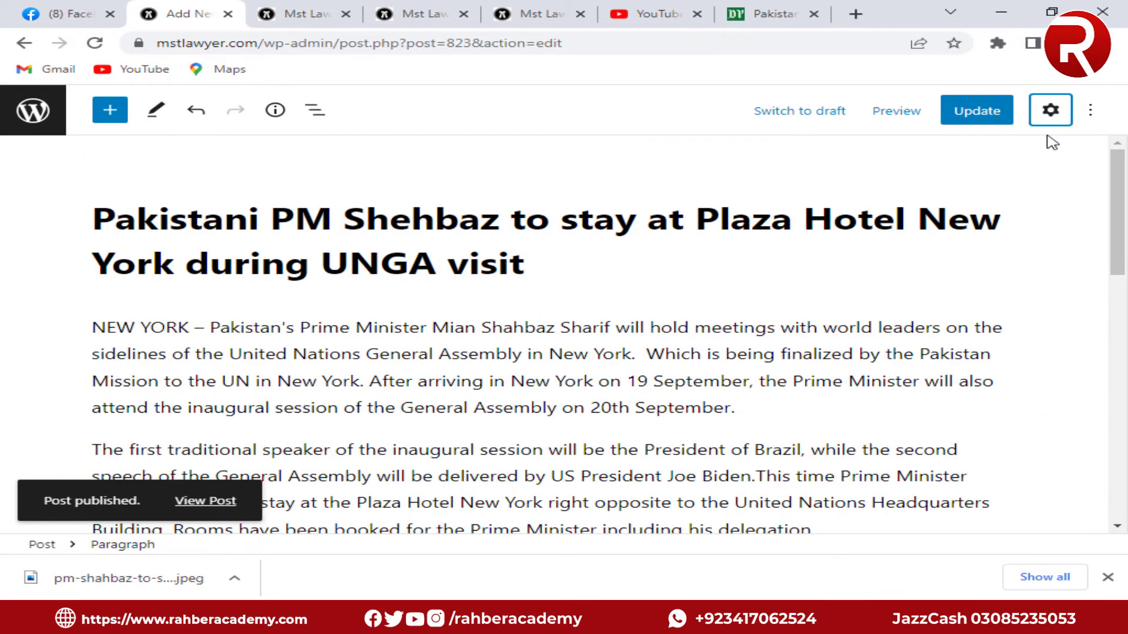
scroll(558, 373, down, 15)
scroll(563, 368, up, 15)
Show the post's settings again and open the featured image chooser
click(1064, 113)
scroll(1014, 391, down, 1)
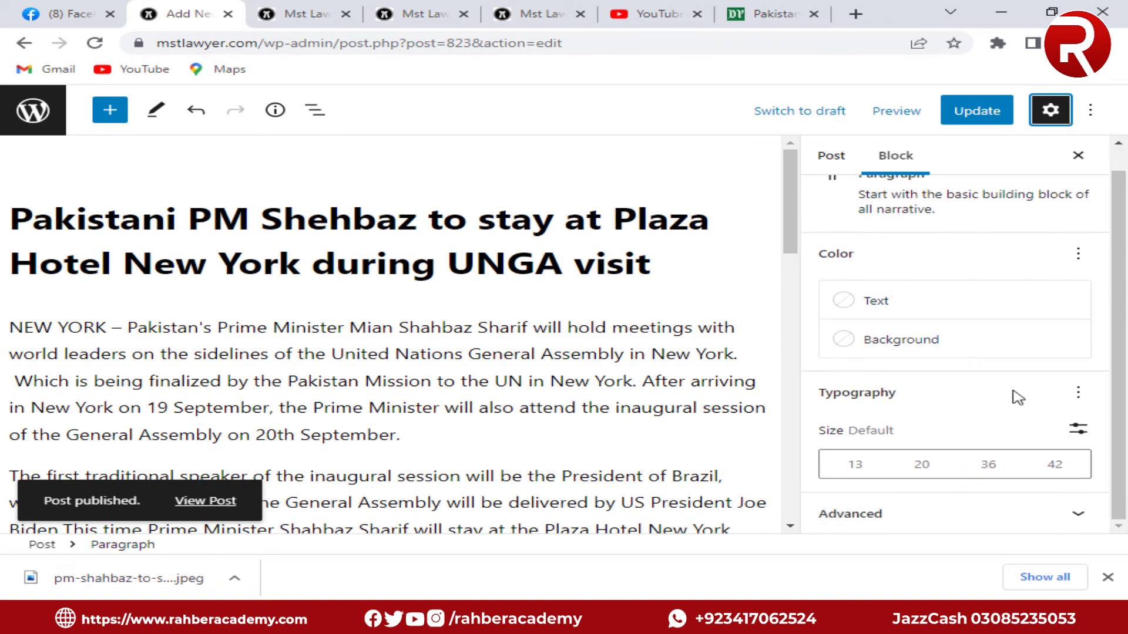
scroll(1017, 395, up, 1)
click(831, 155)
scroll(934, 411, down, 4)
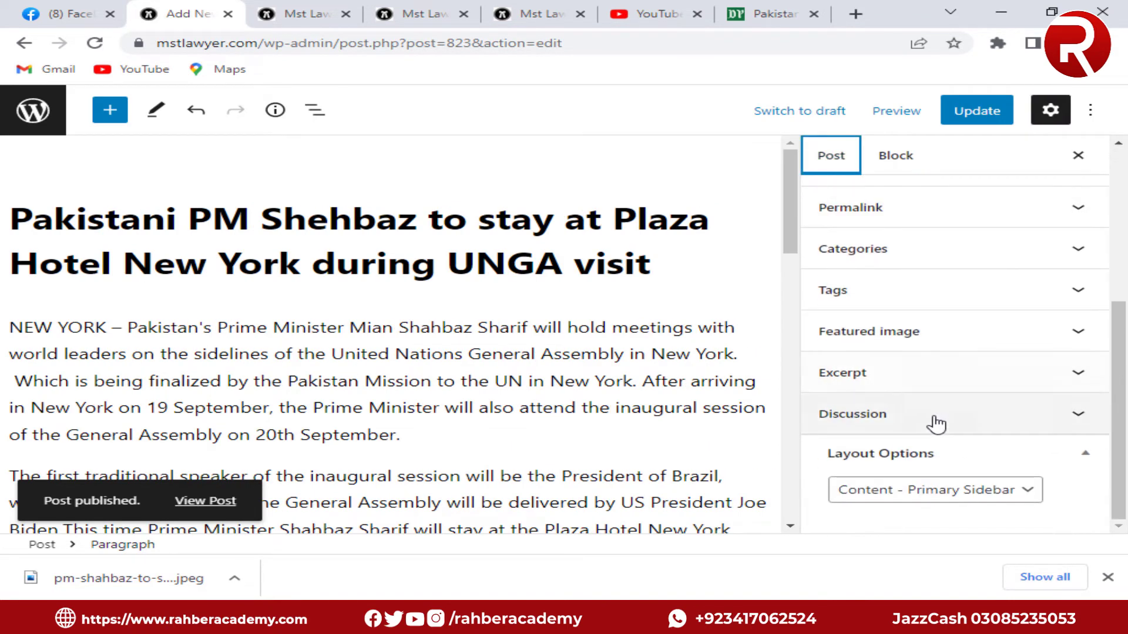
click(970, 336)
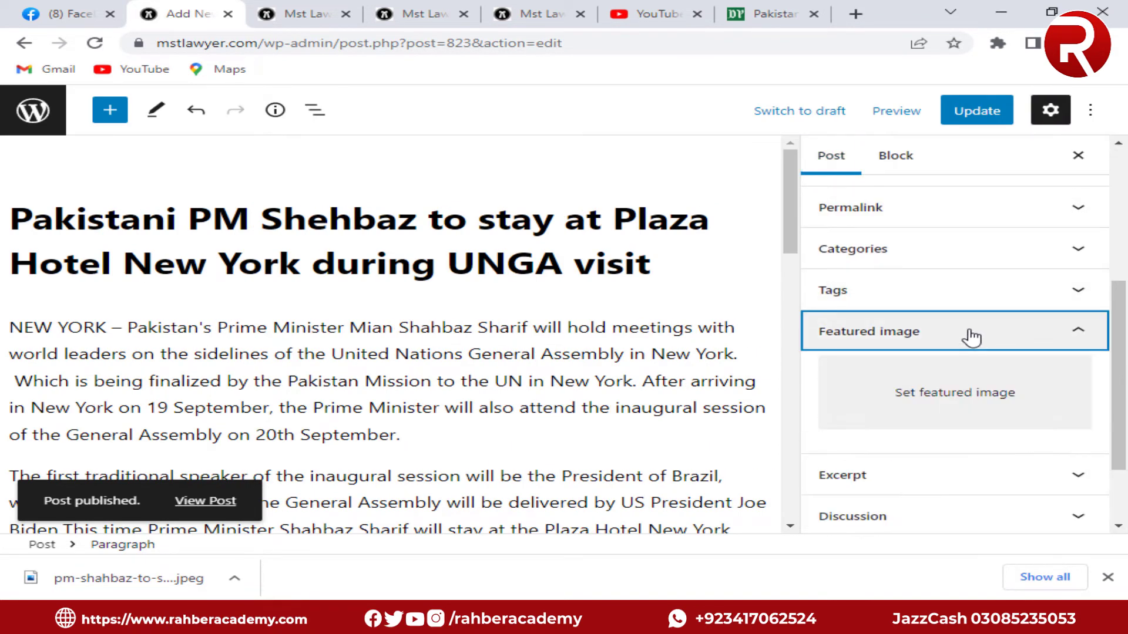
click(983, 412)
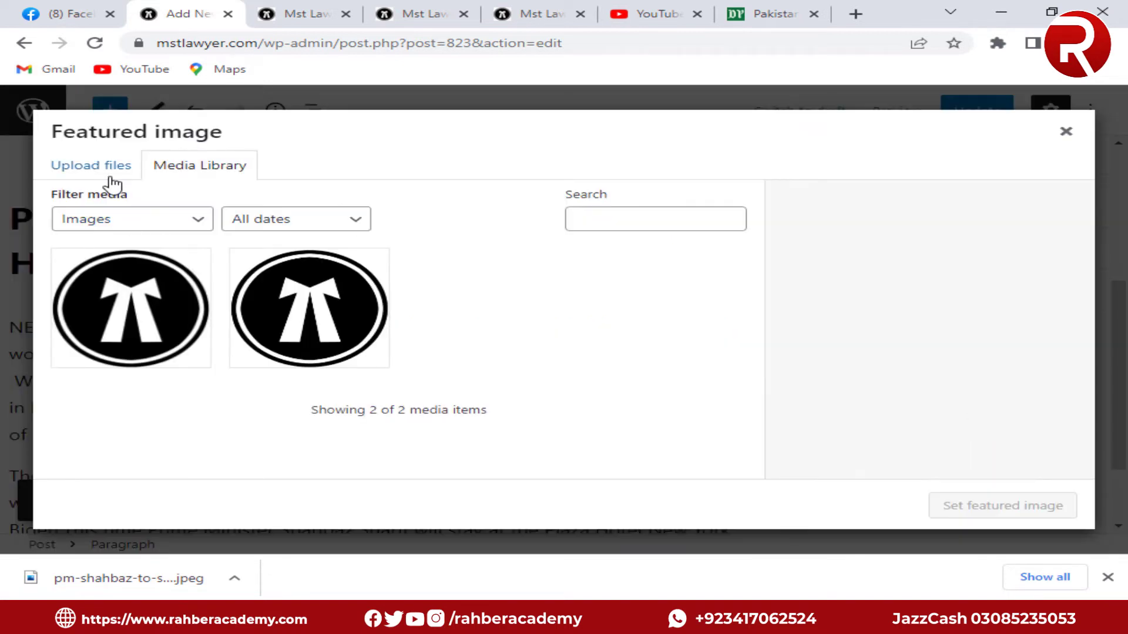
click(112, 184)
click(562, 369)
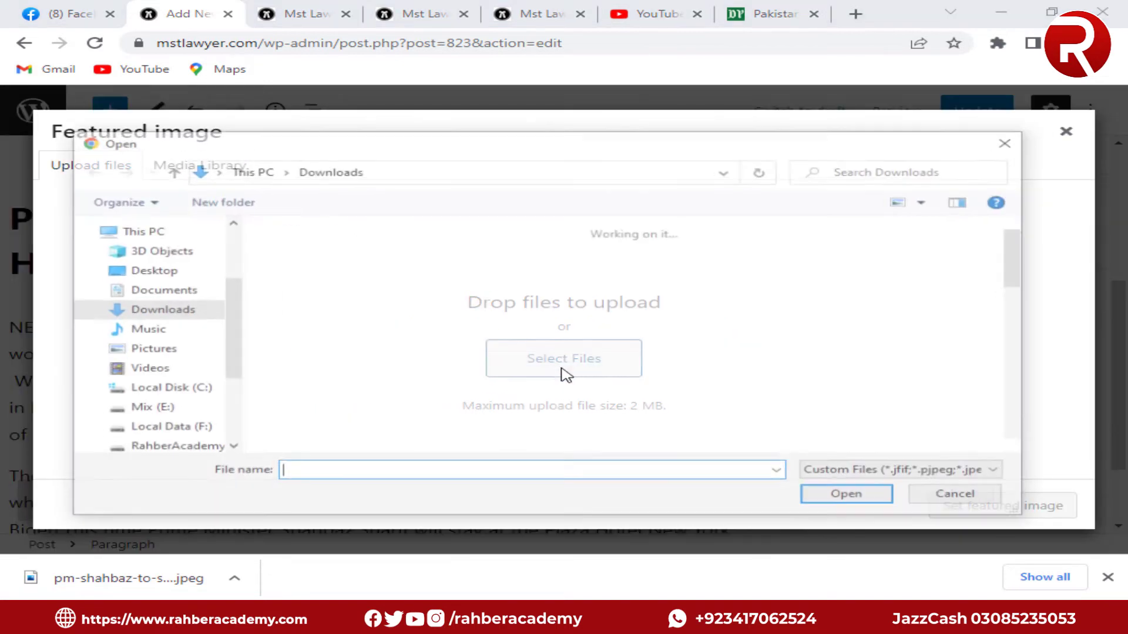
click(352, 289)
click(853, 495)
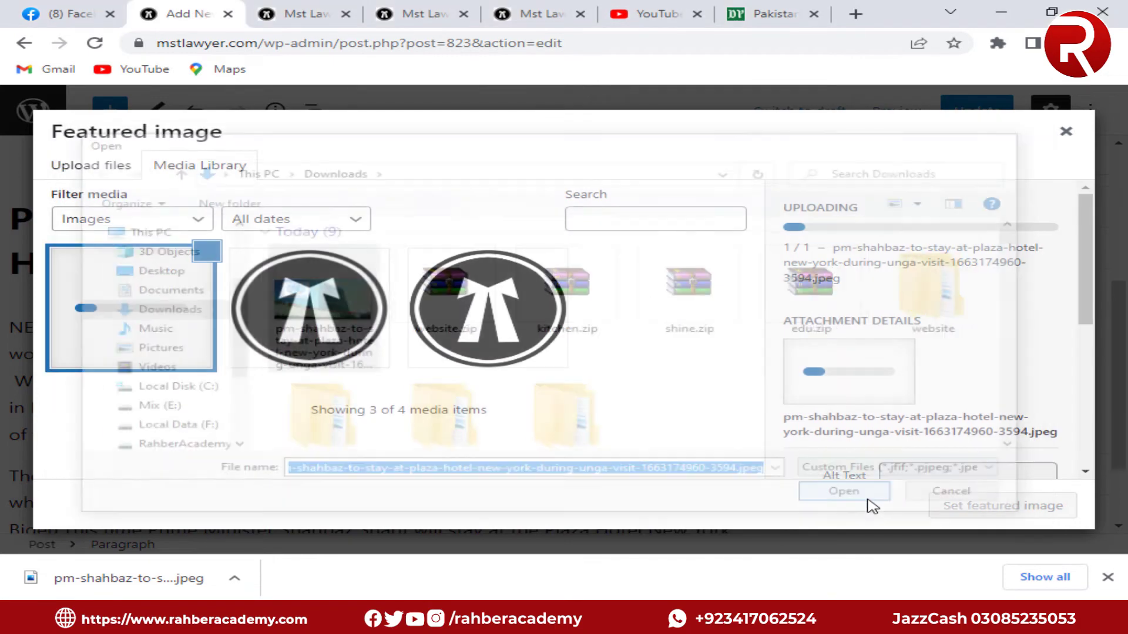
scroll(940, 404, down, 5)
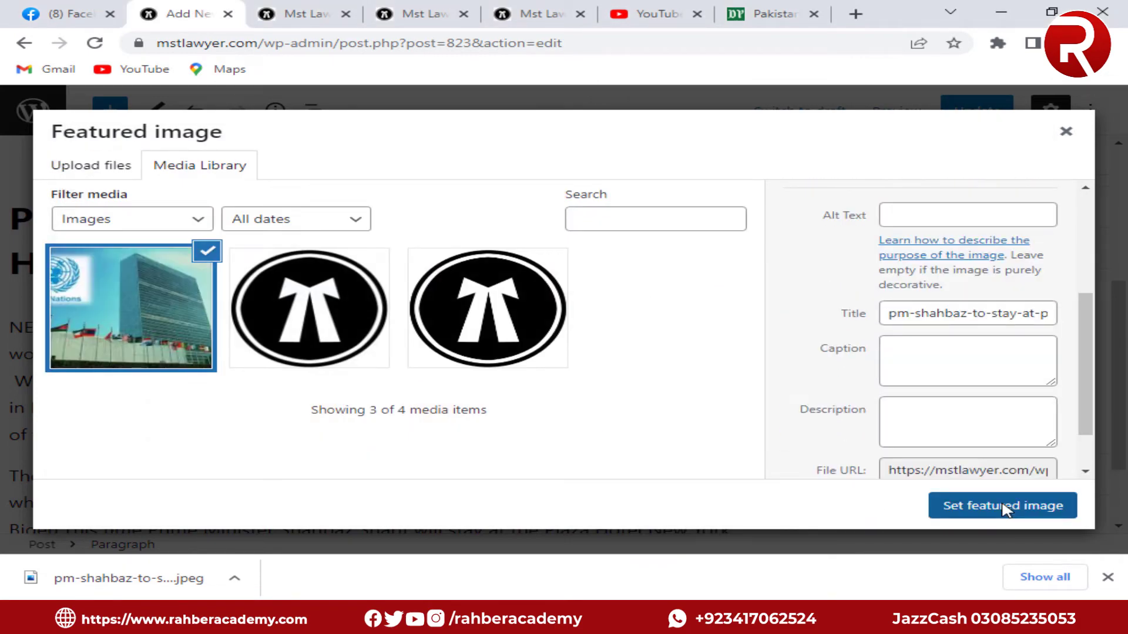
click(1004, 508)
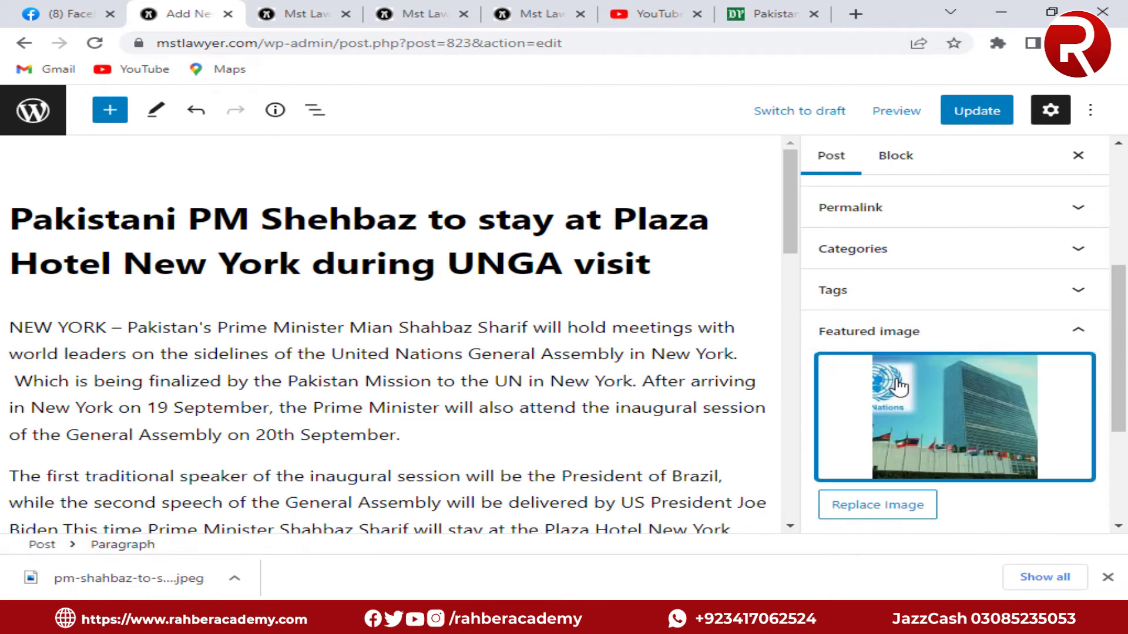
click(984, 115)
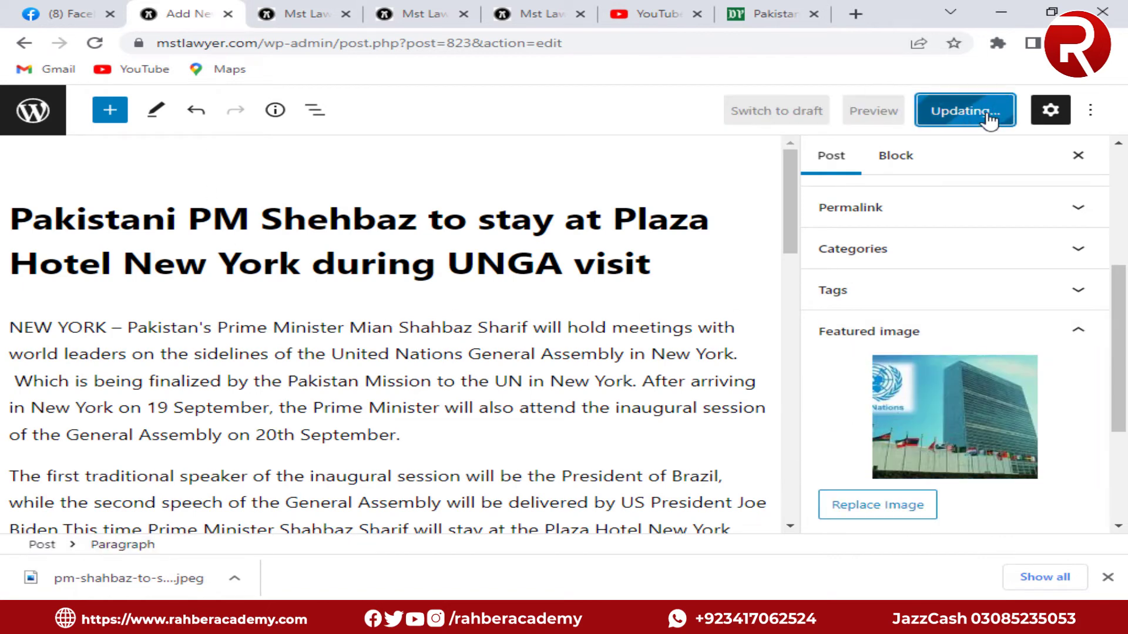
Reload the site's homepage and examine how the new post and its image appear in the story sections
click(331, 10)
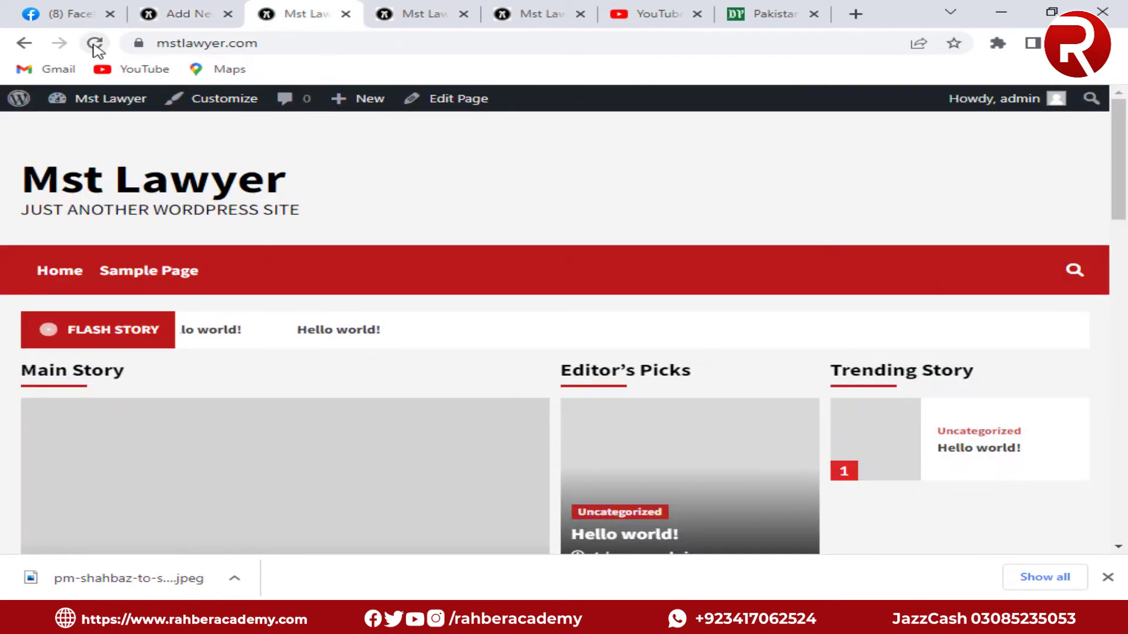
click(95, 43)
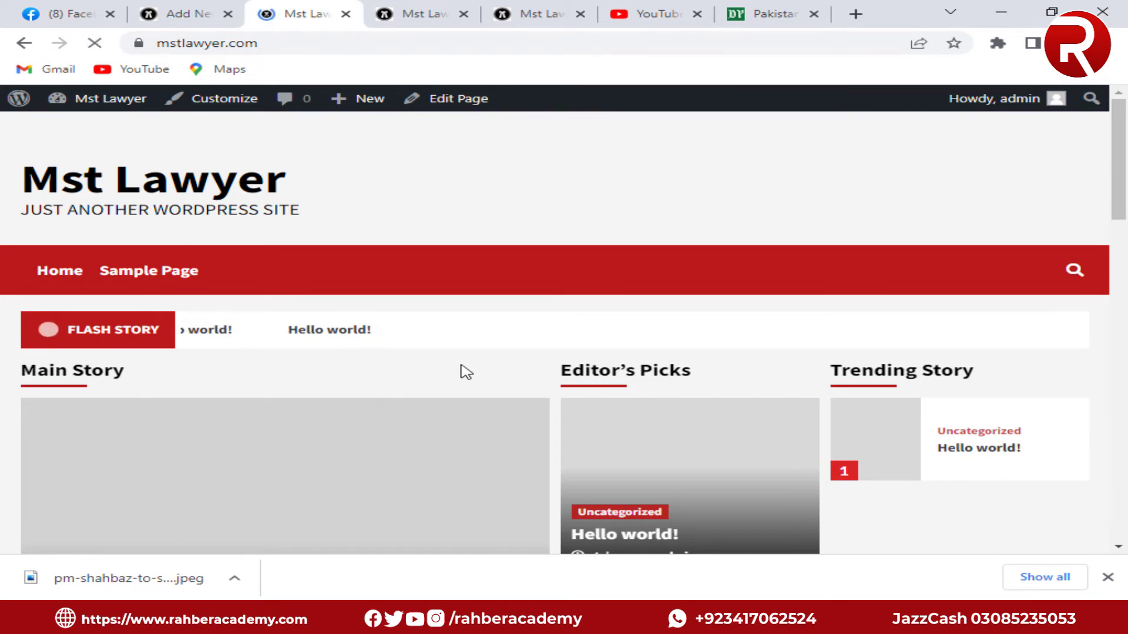
scroll(466, 372, down, 20)
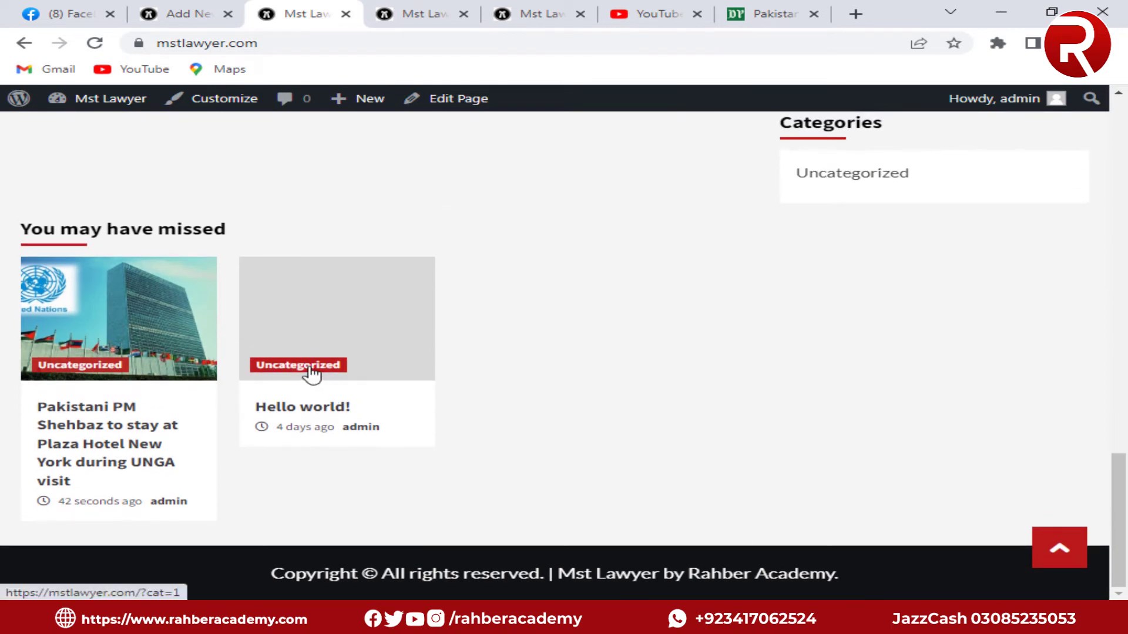
scroll(311, 373, up, 10)
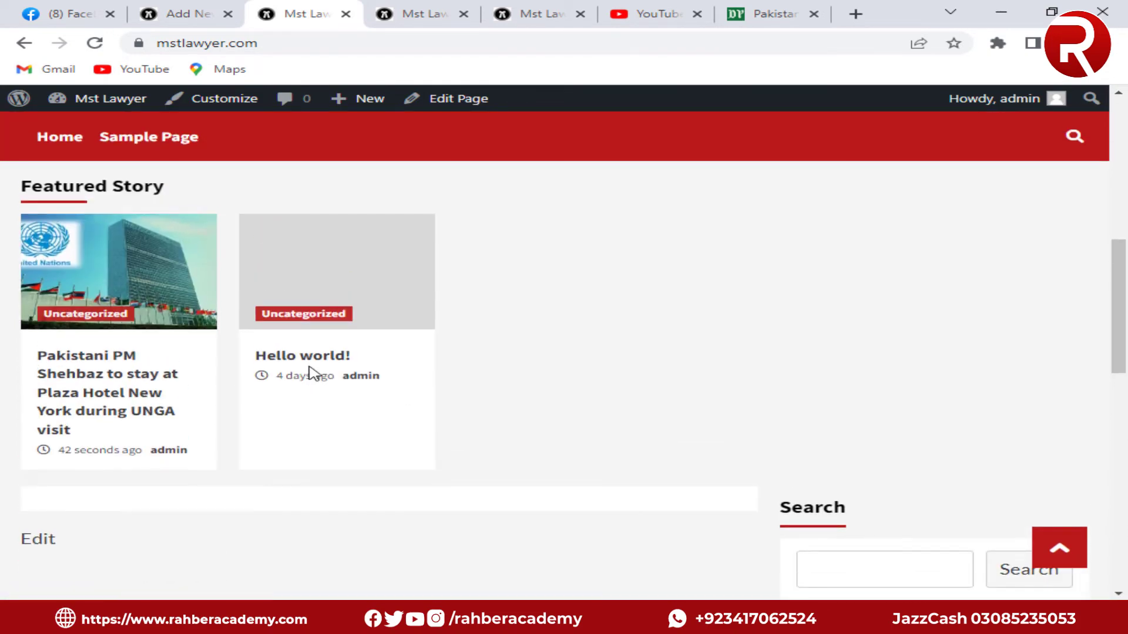
scroll(311, 373, up, 10)
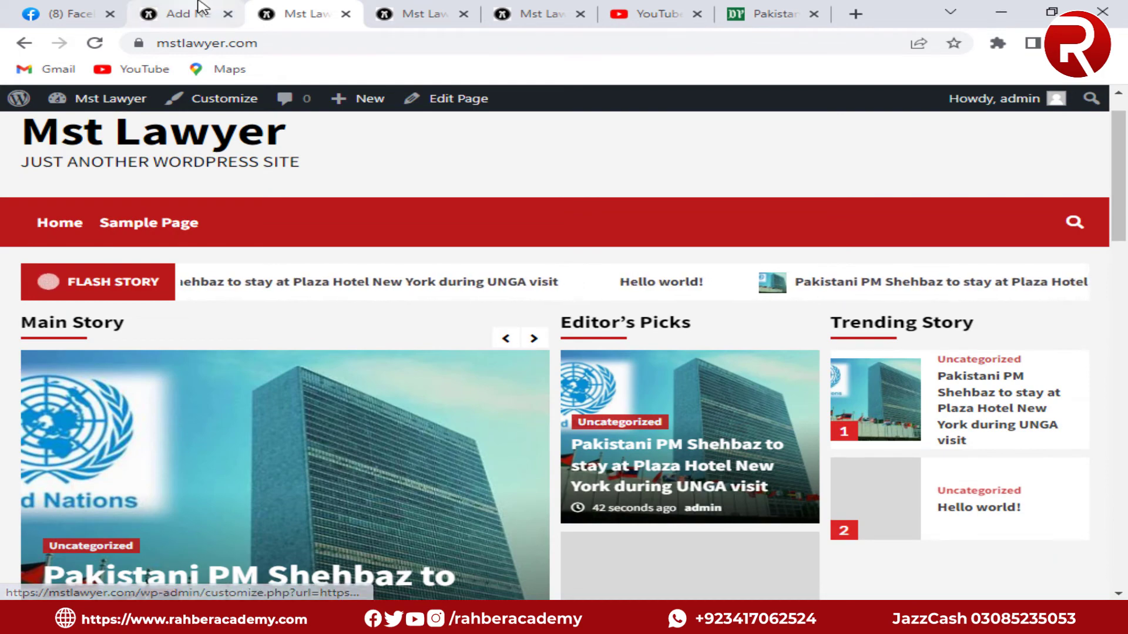
Return to the post editor and start a new post category named World News
click(202, 10)
scroll(881, 458, down, 3)
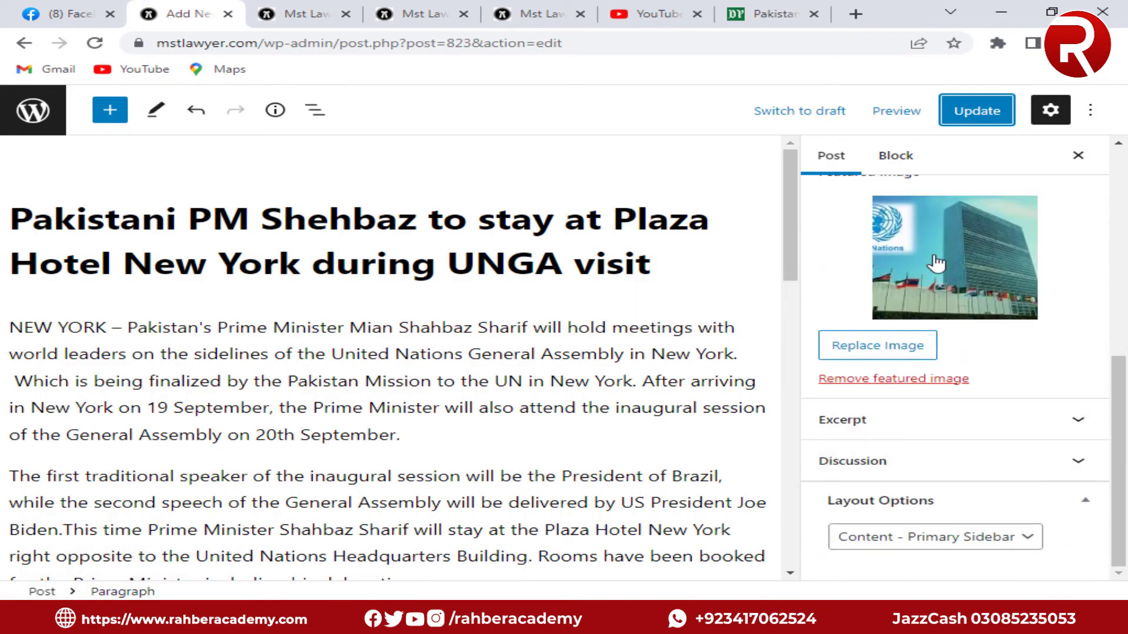
scroll(928, 258, up, 3)
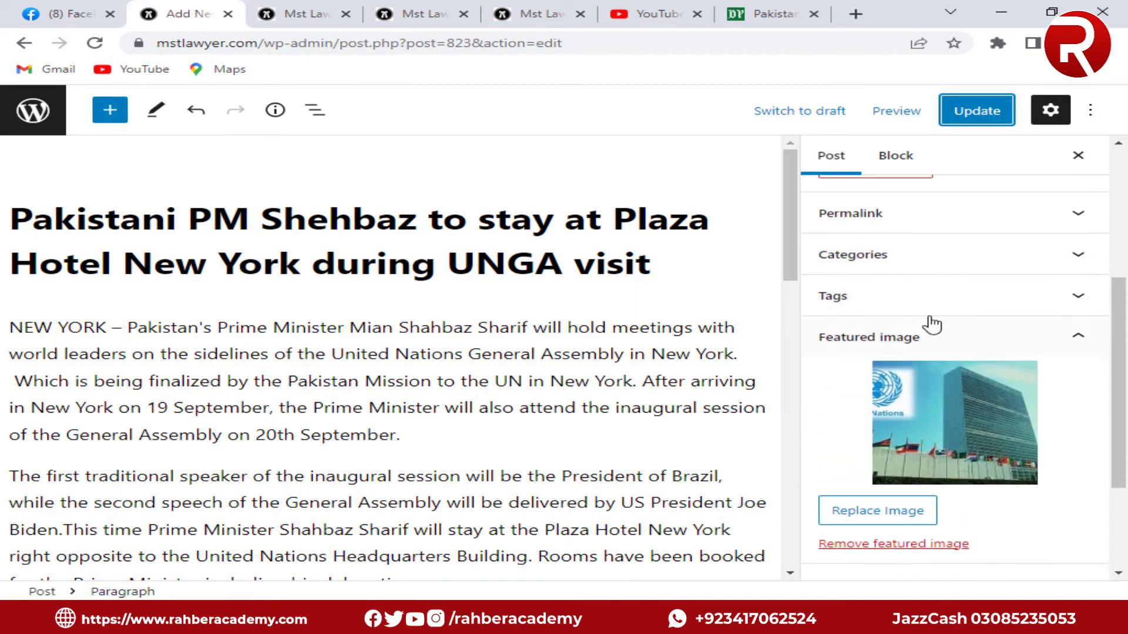
click(930, 259)
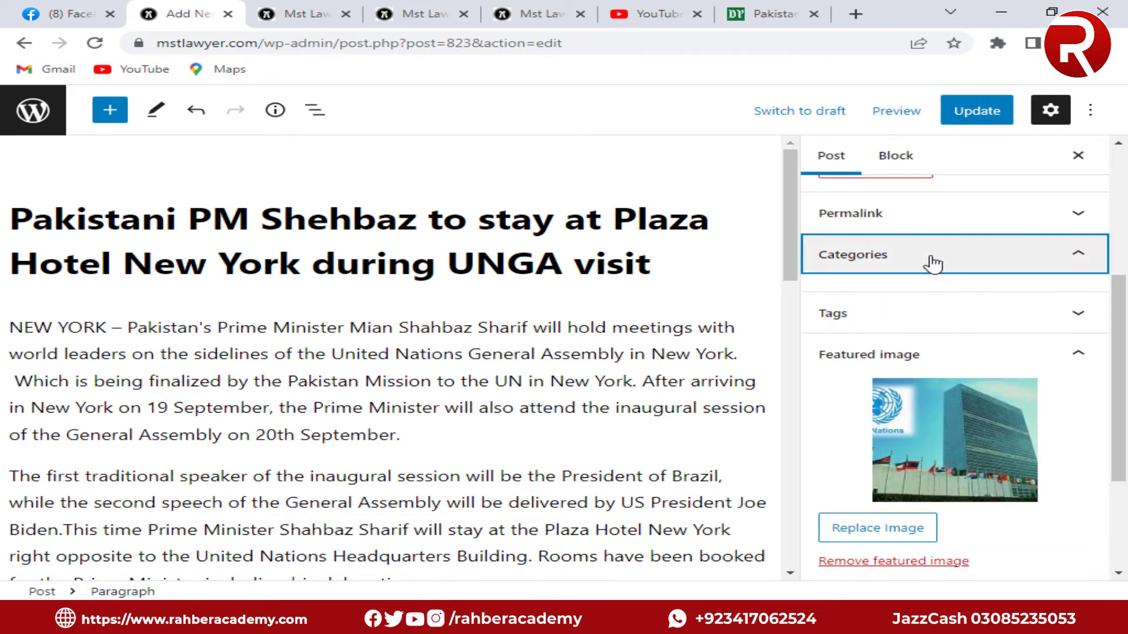
click(1073, 258)
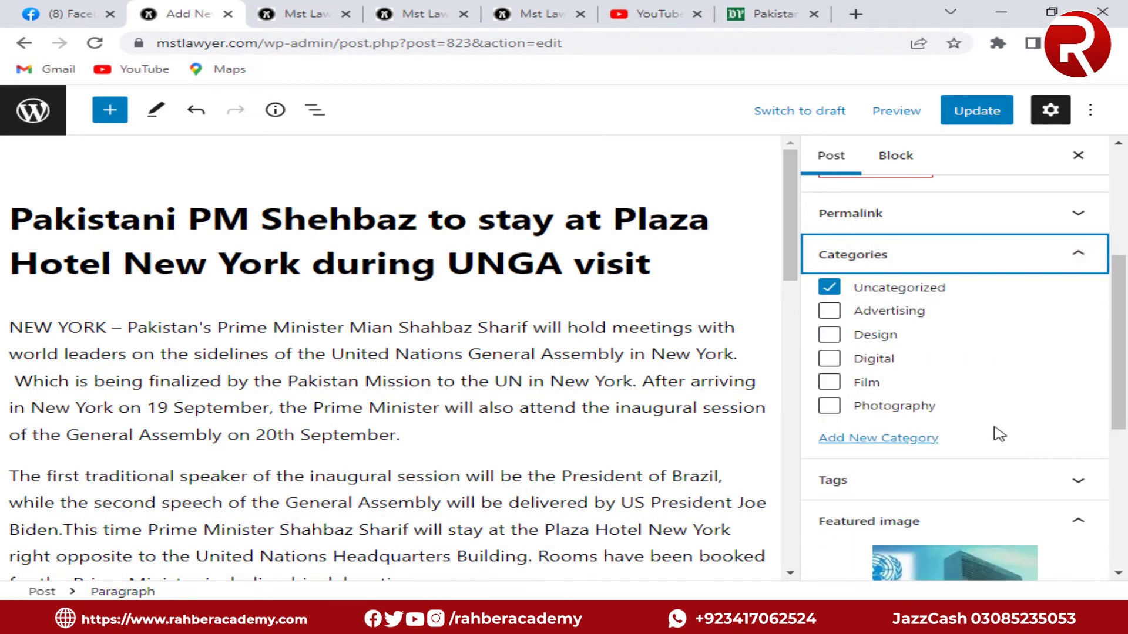
click(877, 440)
click(900, 477)
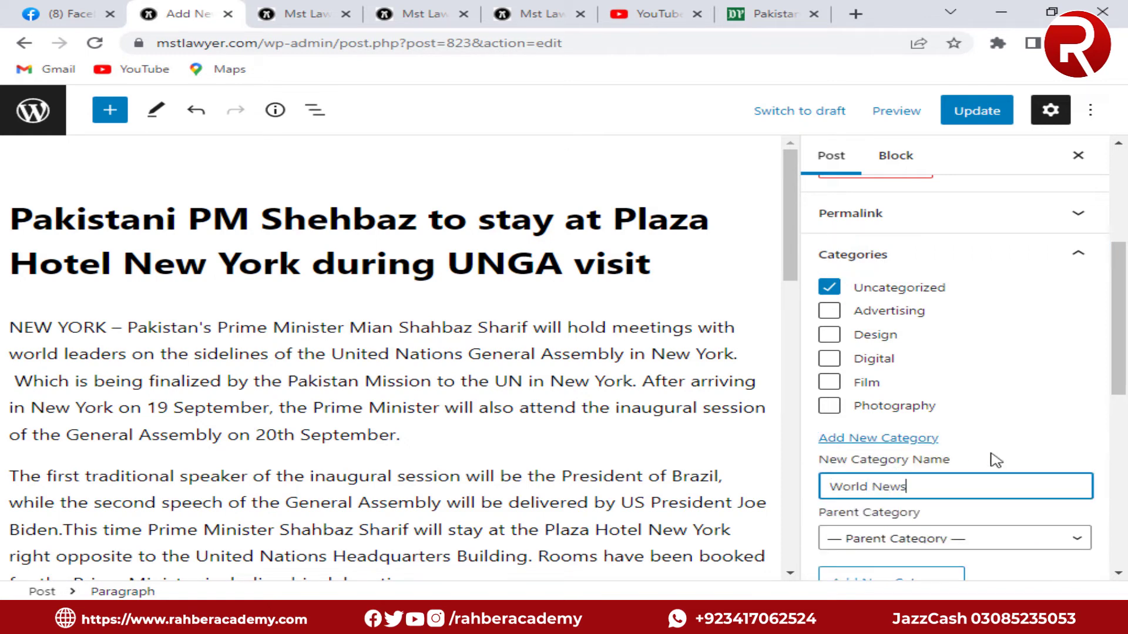
Review the parent category choices and add World News as a category without a parent
scroll(996, 460, down, 3)
click(942, 374)
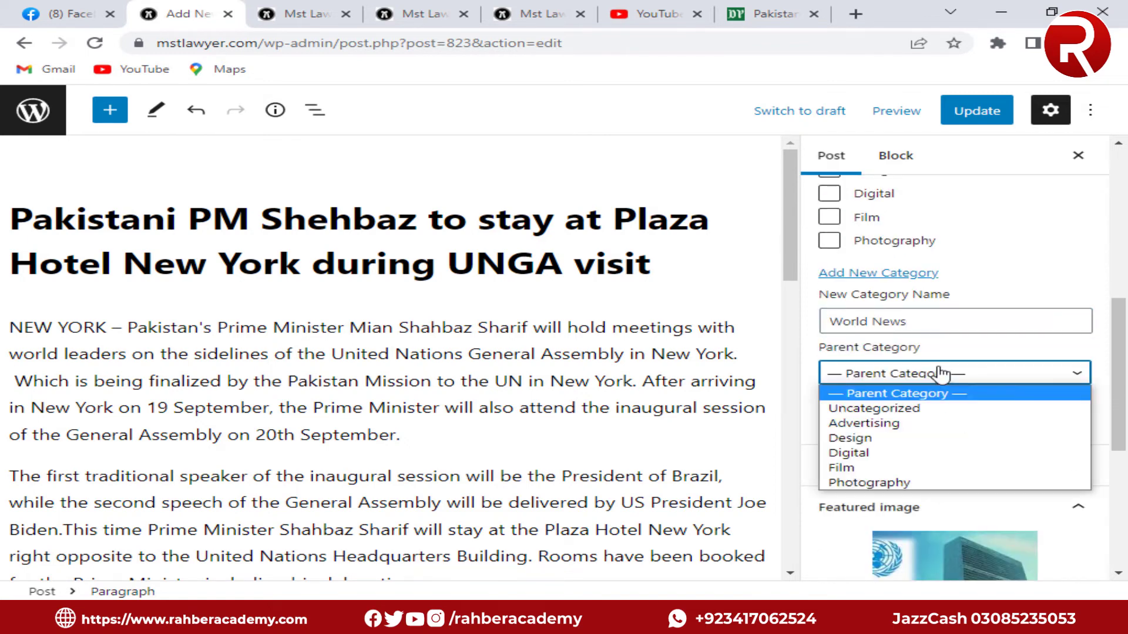
click(941, 374)
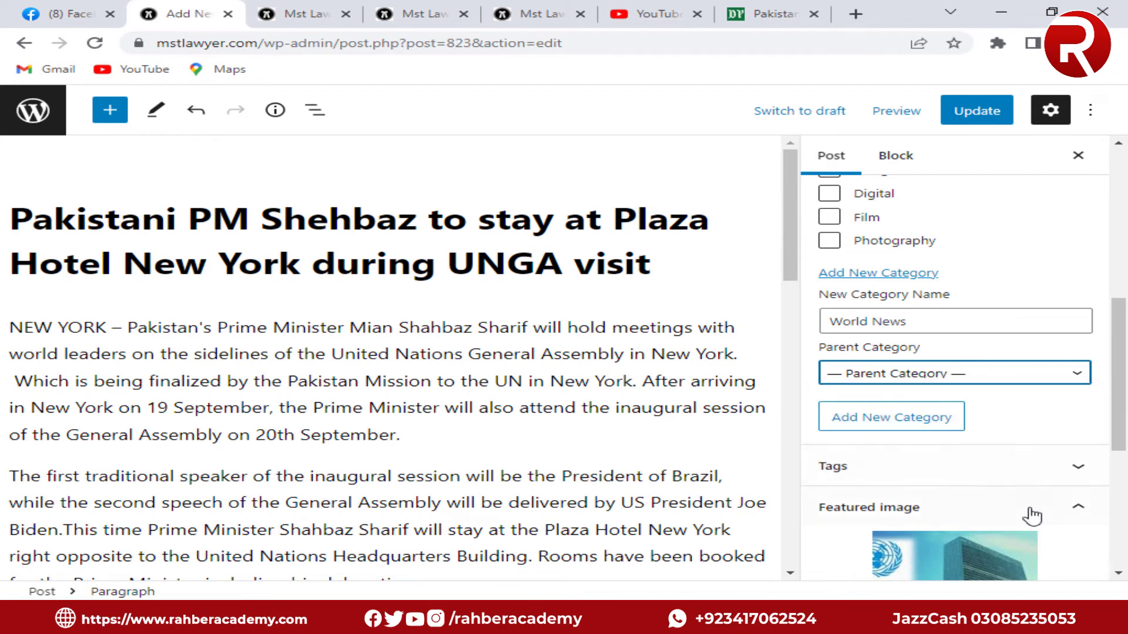
scroll(942, 297, up, 4)
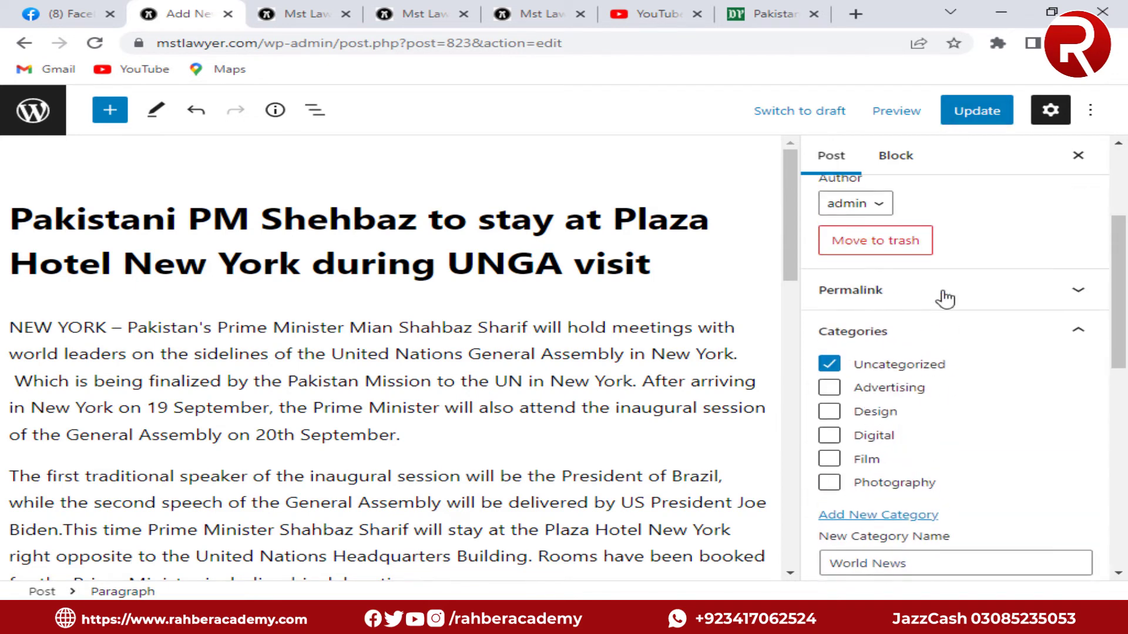
scroll(941, 295, down, 4)
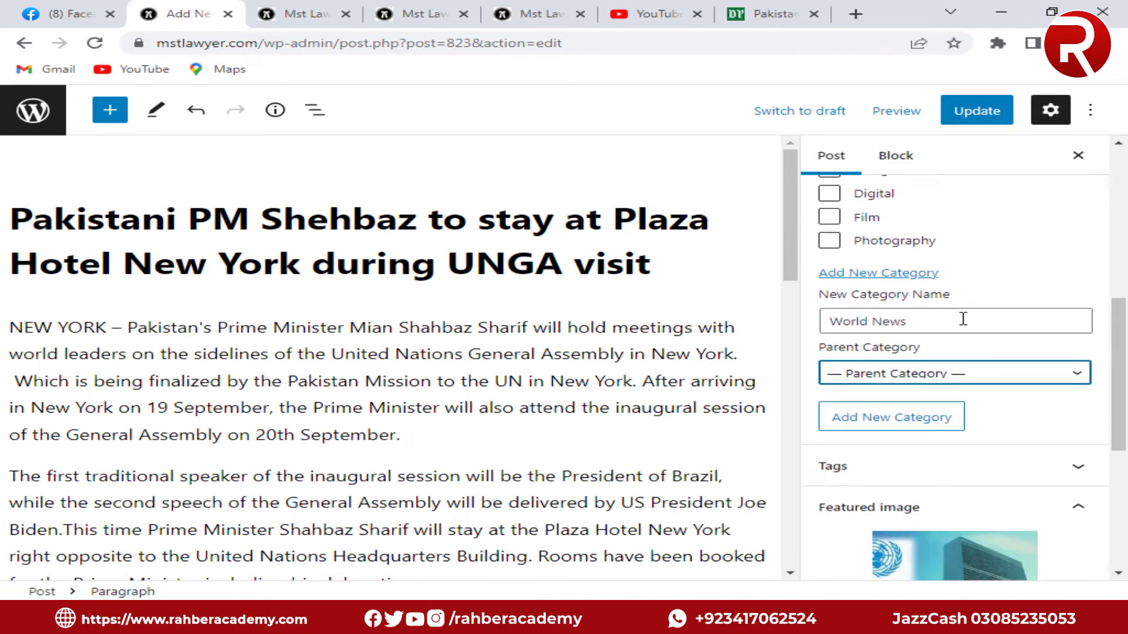
click(917, 429)
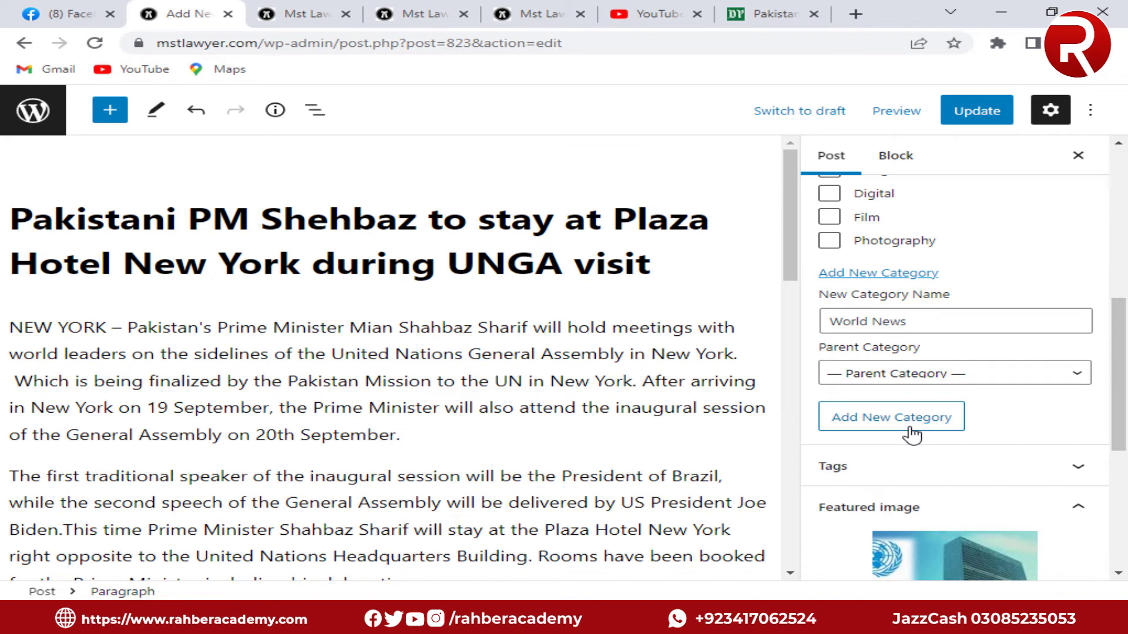
Remove the post from the Uncategorized category, leaving World News assigned, and update the post
scroll(980, 424, up, 3)
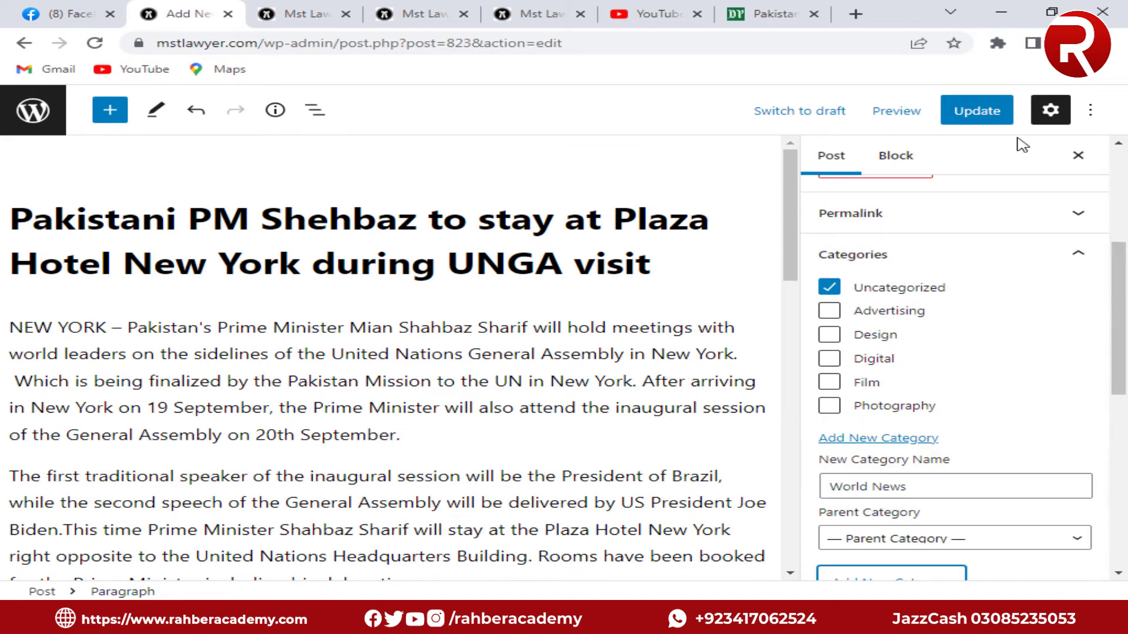
click(984, 112)
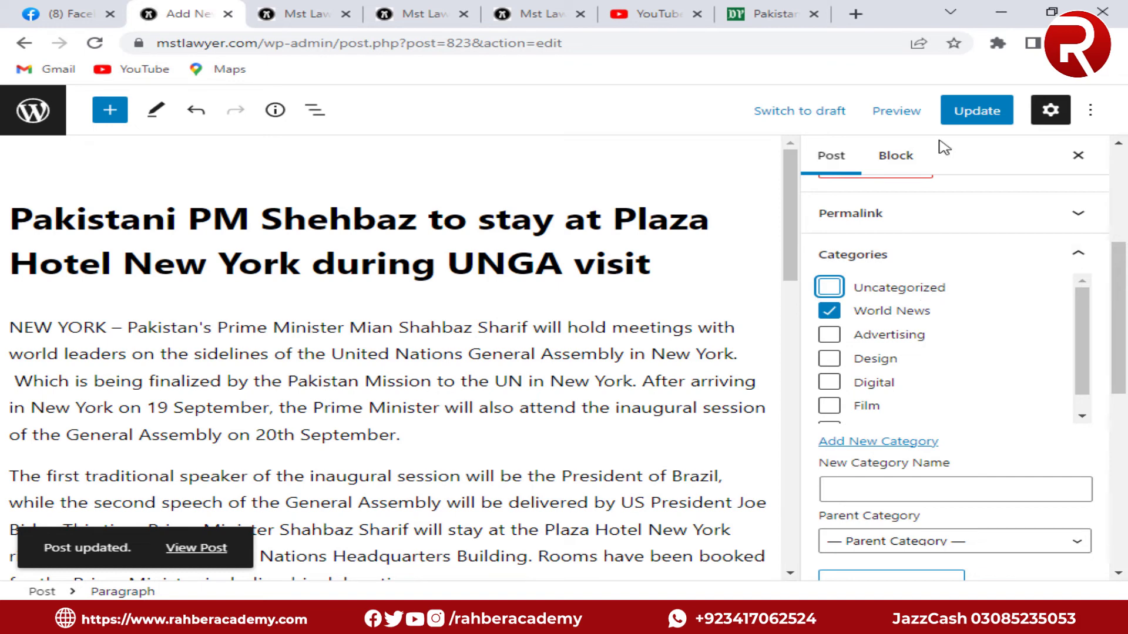
click(966, 111)
Reload the site's homepage, check the category labels in the story sections and open the PM Shehbaz post
click(296, 13)
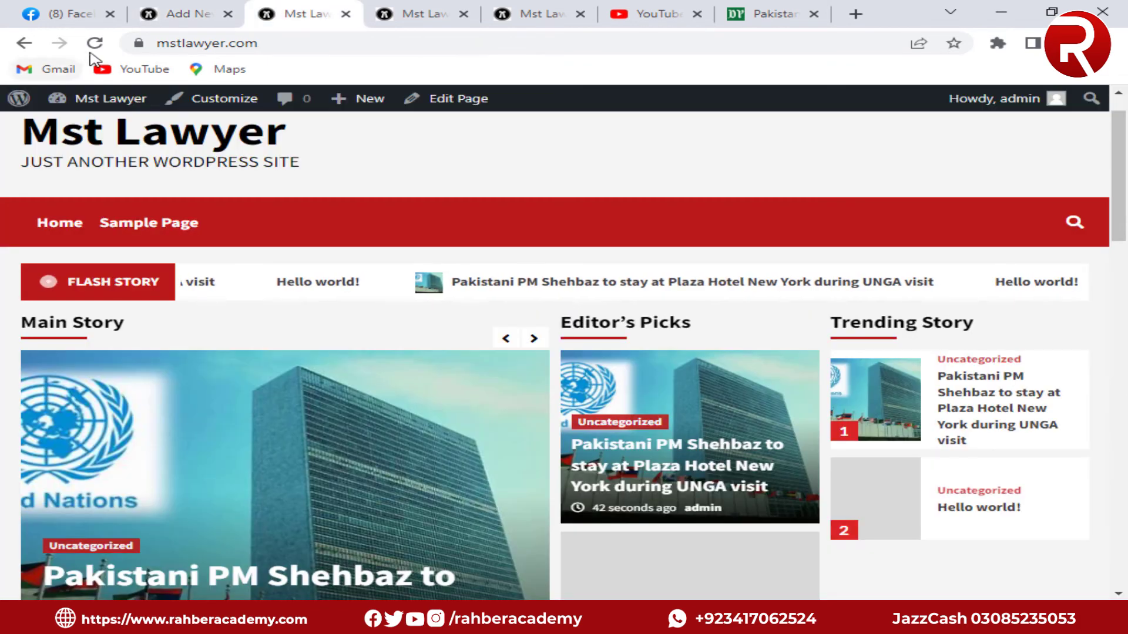
click(95, 43)
scroll(969, 372, down, 1)
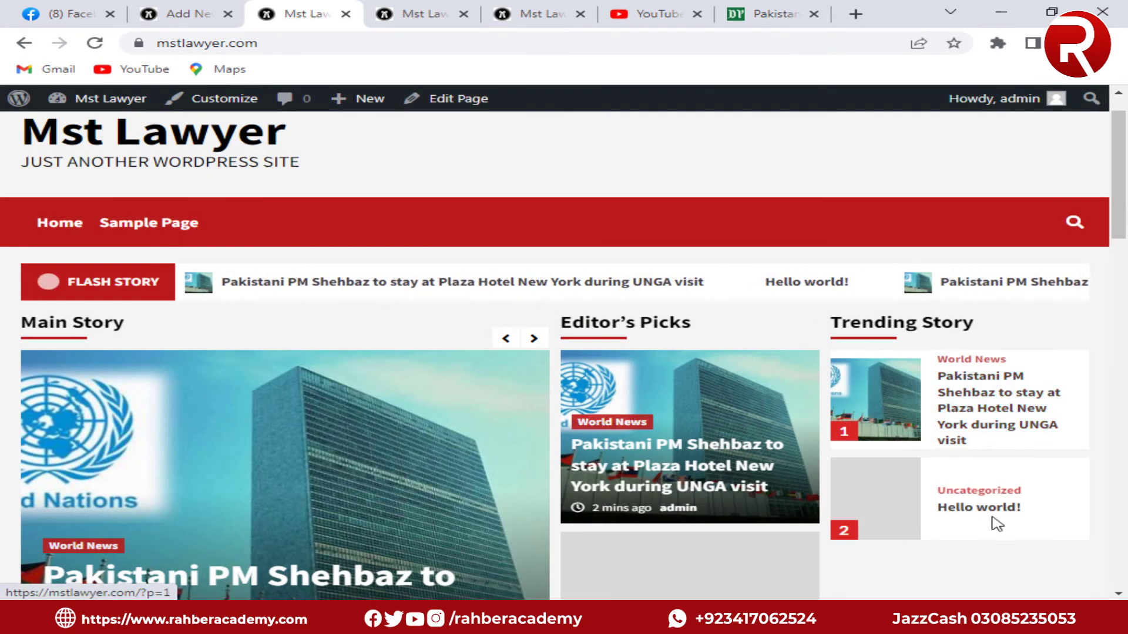
scroll(967, 505, down, 5)
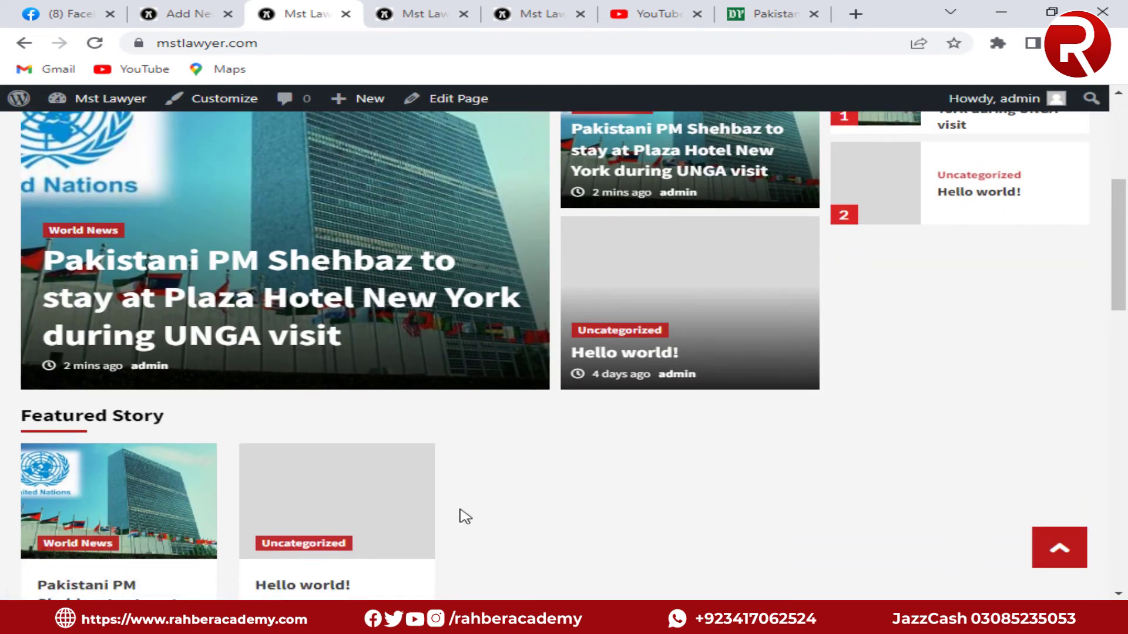
scroll(458, 515, down, 15)
scroll(459, 516, up, 16)
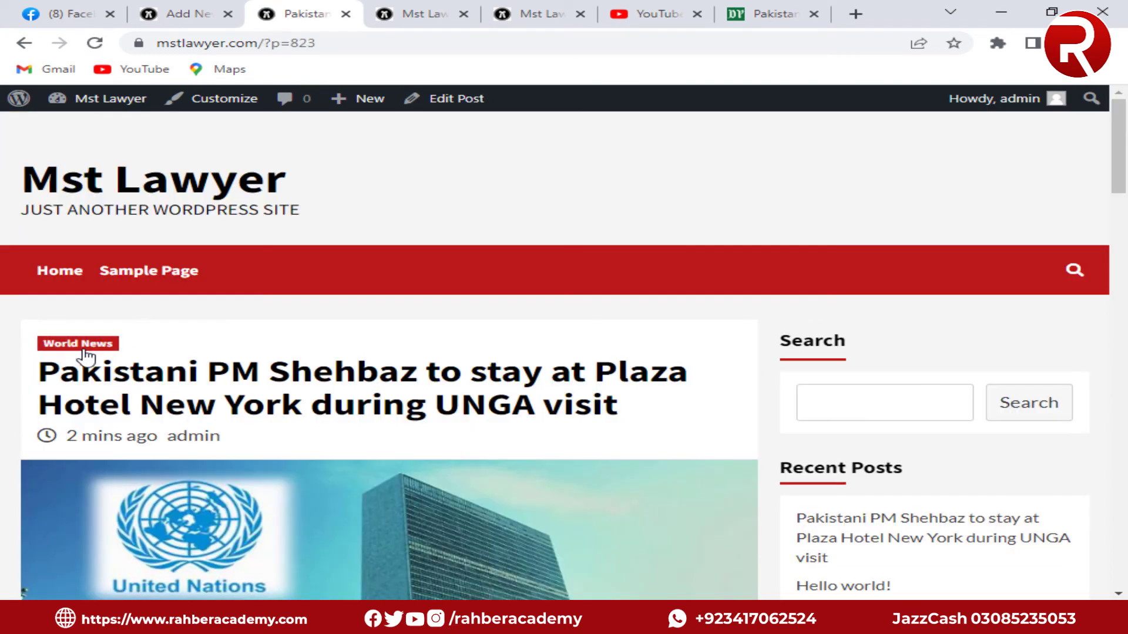
Examine the category label, headline, author line and featured image on the published post's page
drag(84, 355, 650, 411)
click(483, 370)
scroll(312, 454, down, 1)
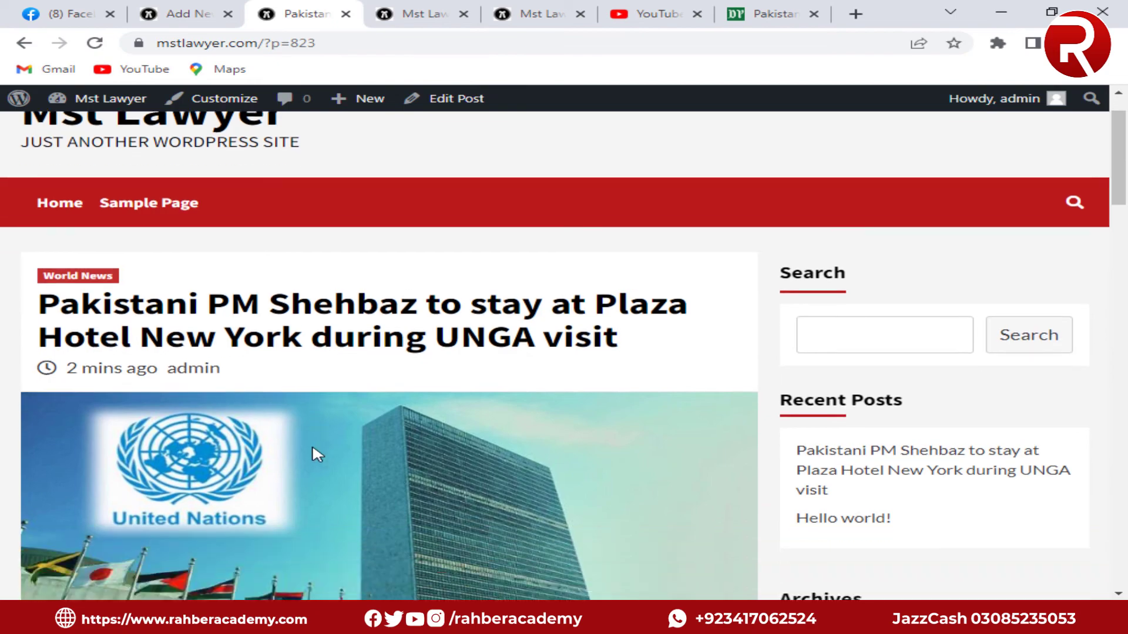
drag(202, 355, 80, 385)
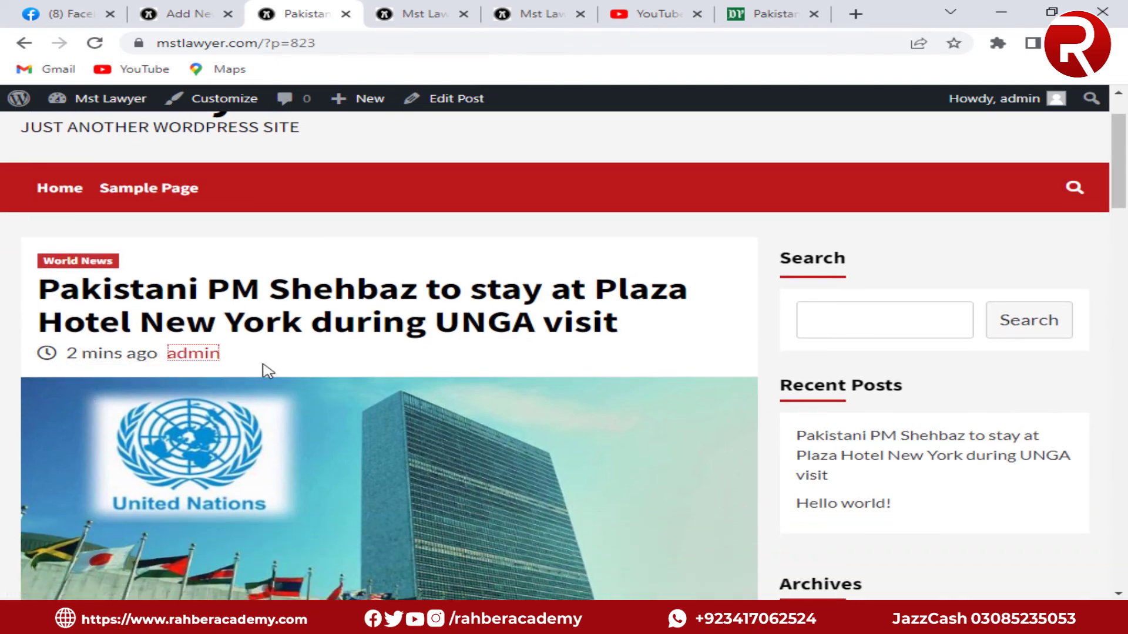
Review the published post's article text, More Stories section, comment form and the You may have missed section above the footer
scroll(267, 370, down, 15)
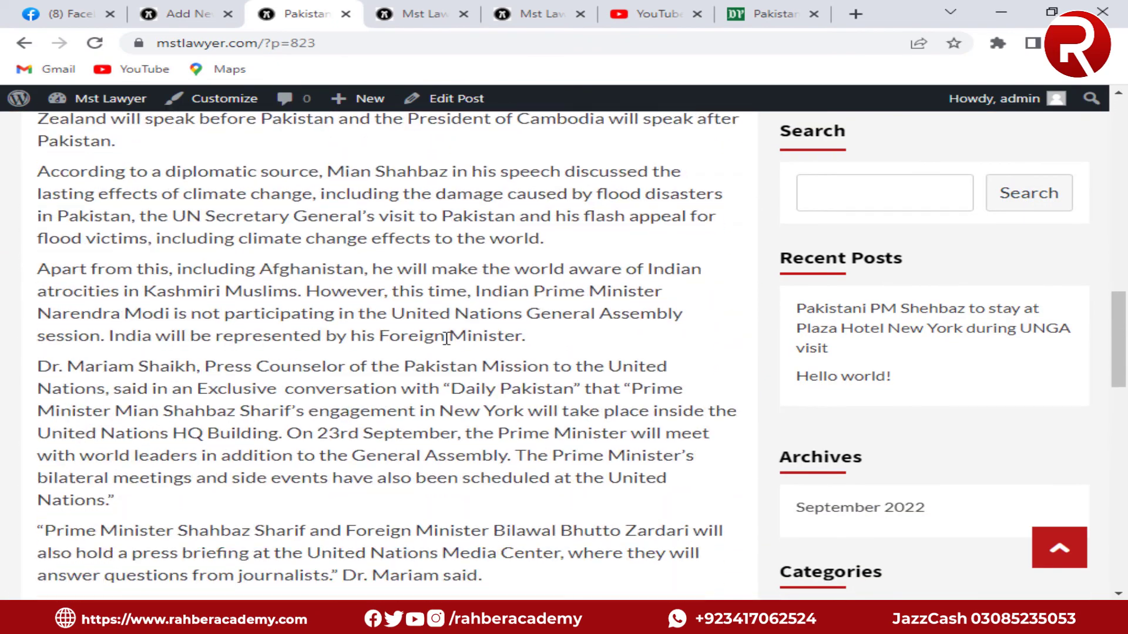
scroll(447, 339, down, 10)
scroll(447, 338, up, 3)
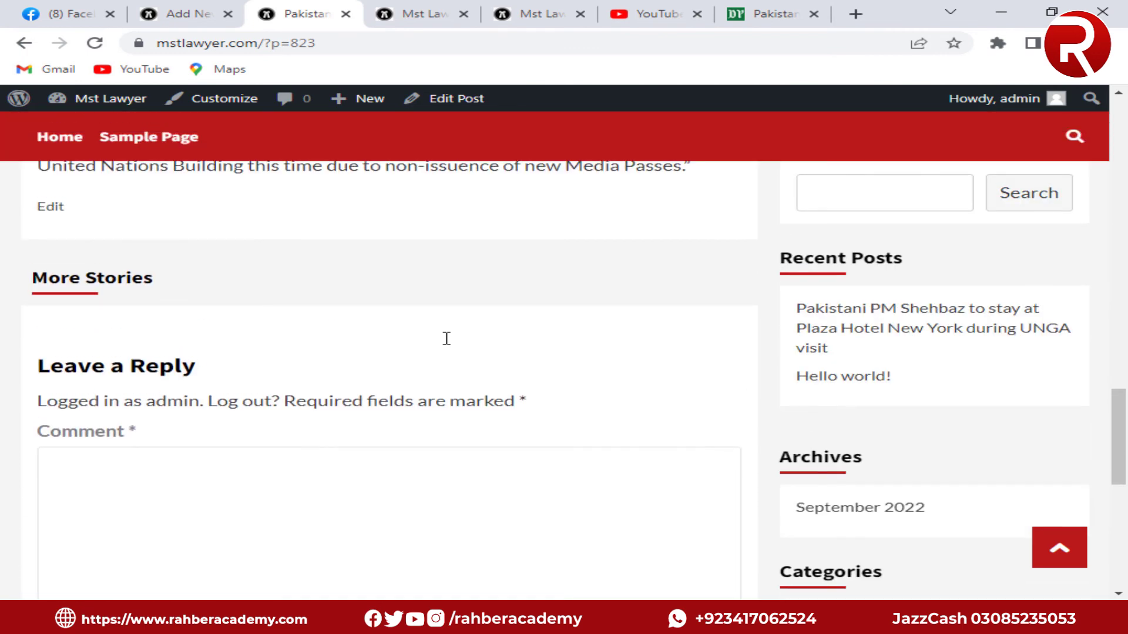
scroll(447, 339, down, 3)
click(418, 380)
scroll(586, 459, down, 6)
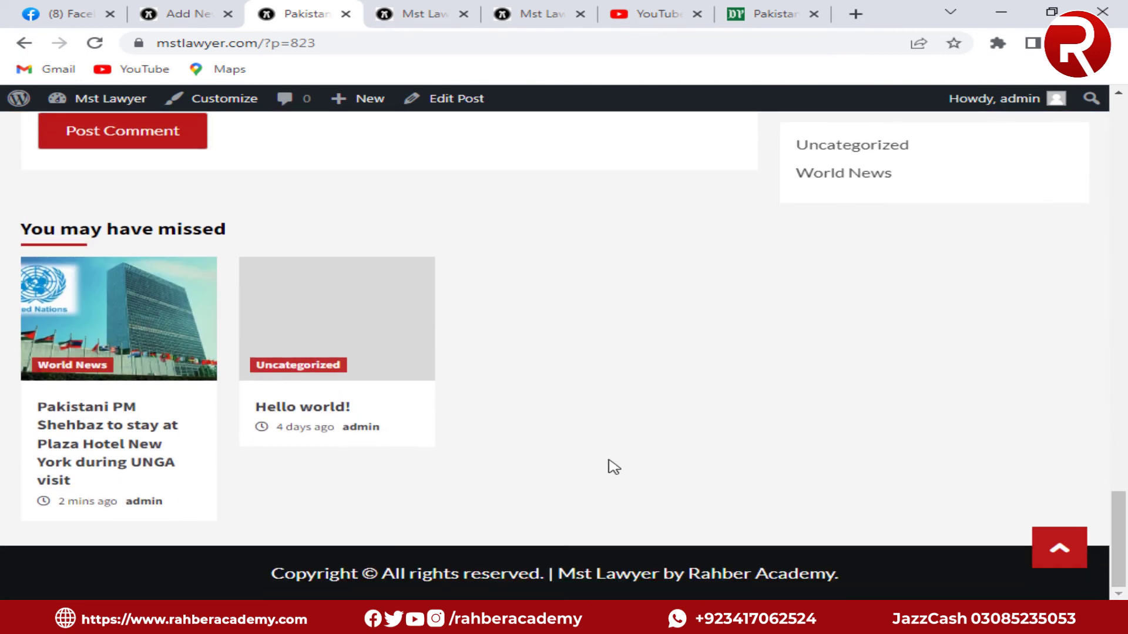
Examine the Categories, Archives, Recent Posts and Search widgets in the post page's sidebar
scroll(780, 511, up, 4)
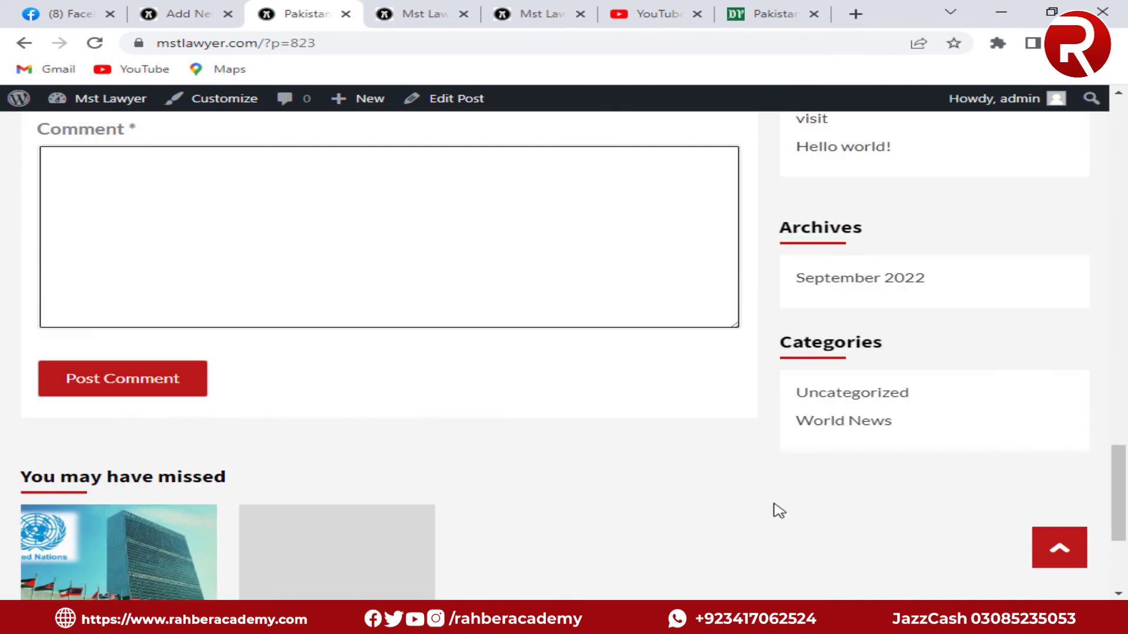
scroll(779, 510, down, 2)
scroll(779, 511, up, 2)
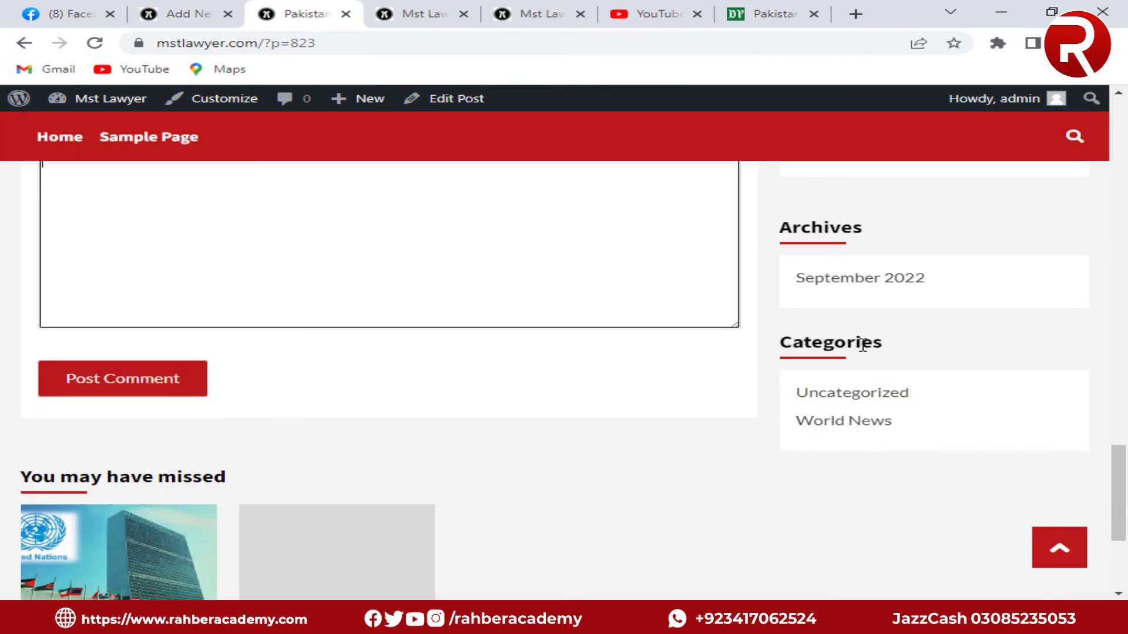
scroll(858, 463, up, 5)
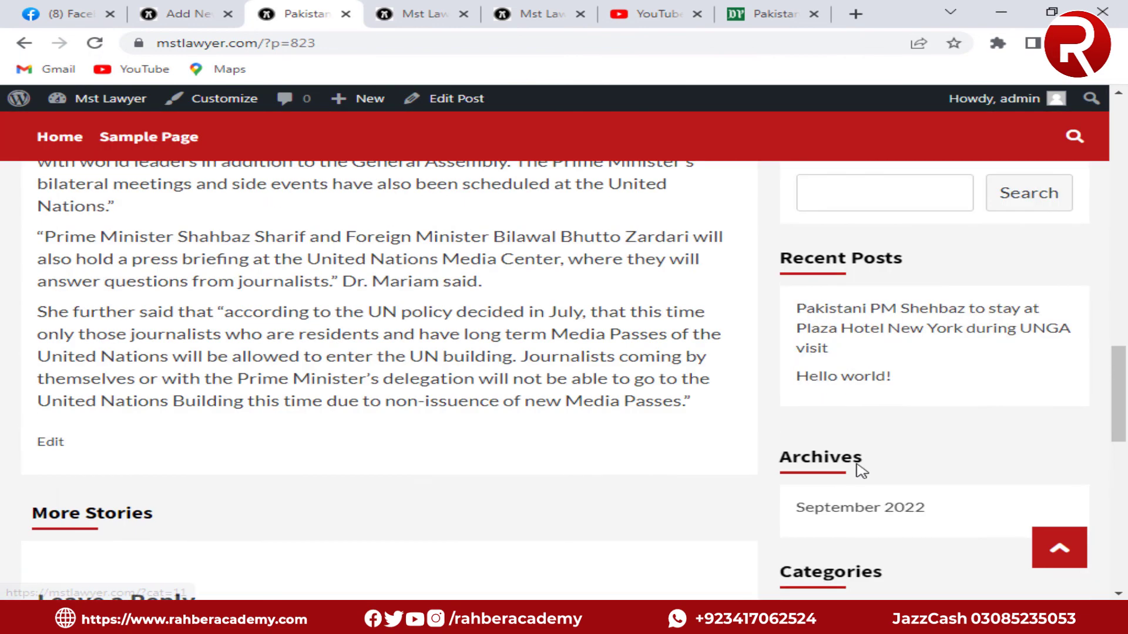
scroll(858, 464, up, 6)
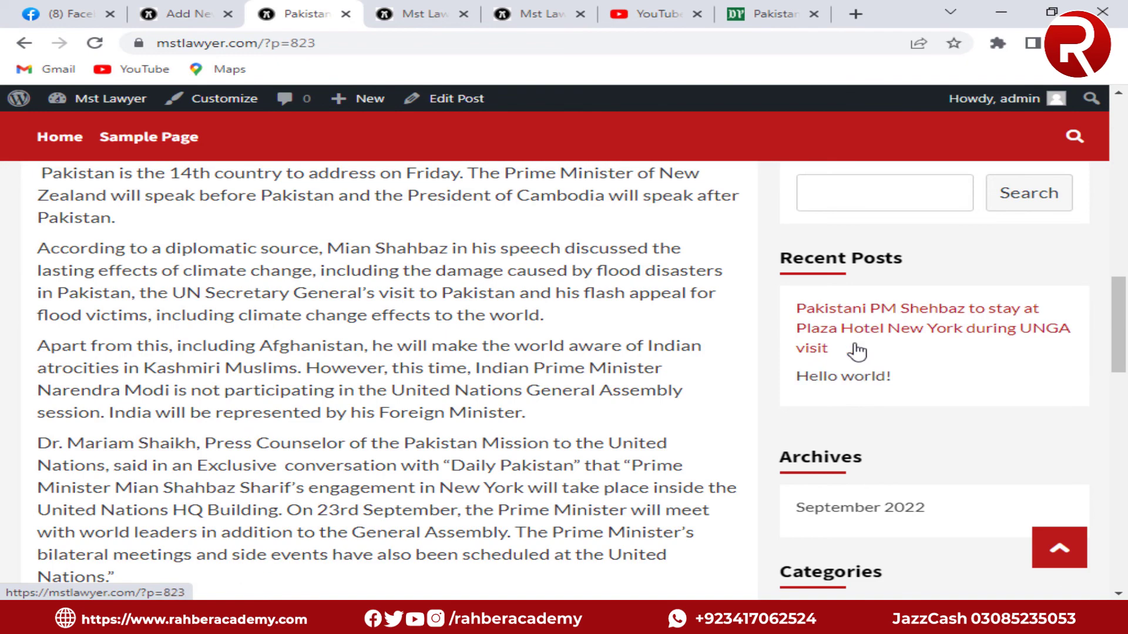
scroll(860, 306, up, 2)
click(861, 187)
scroll(866, 211, up, 8)
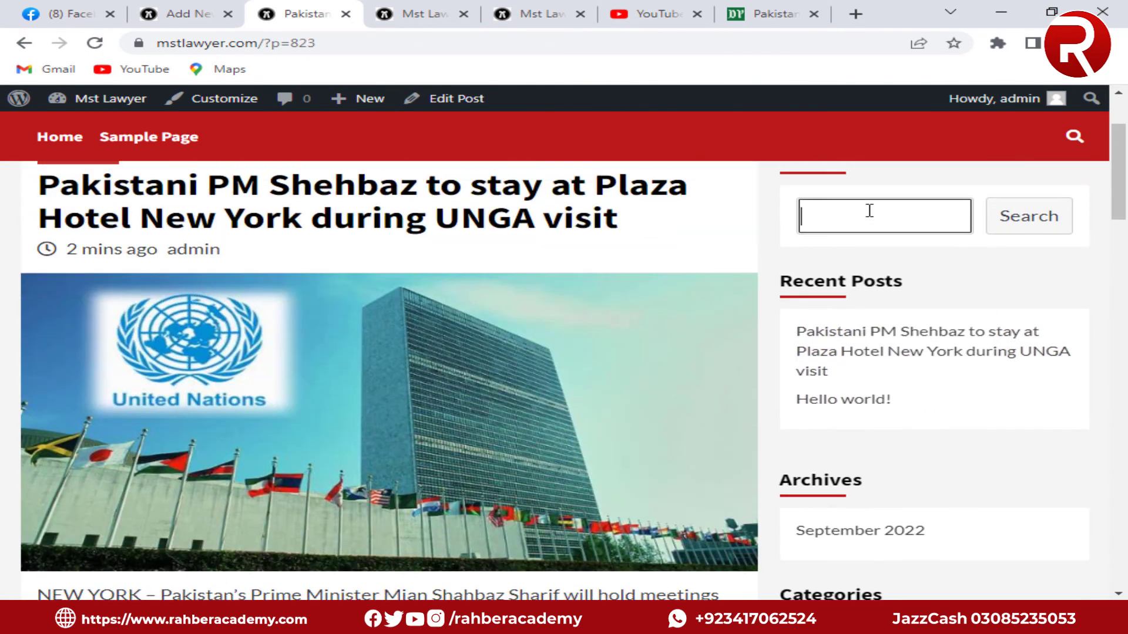
scroll(219, 305, up, 3)
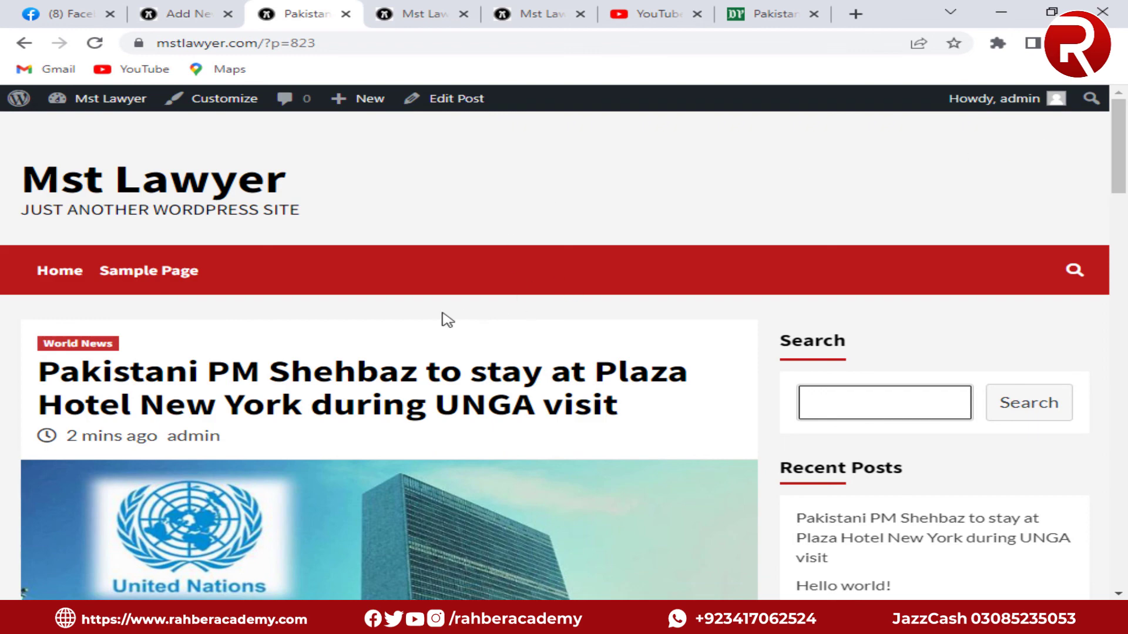
scroll(777, 390, down, 10)
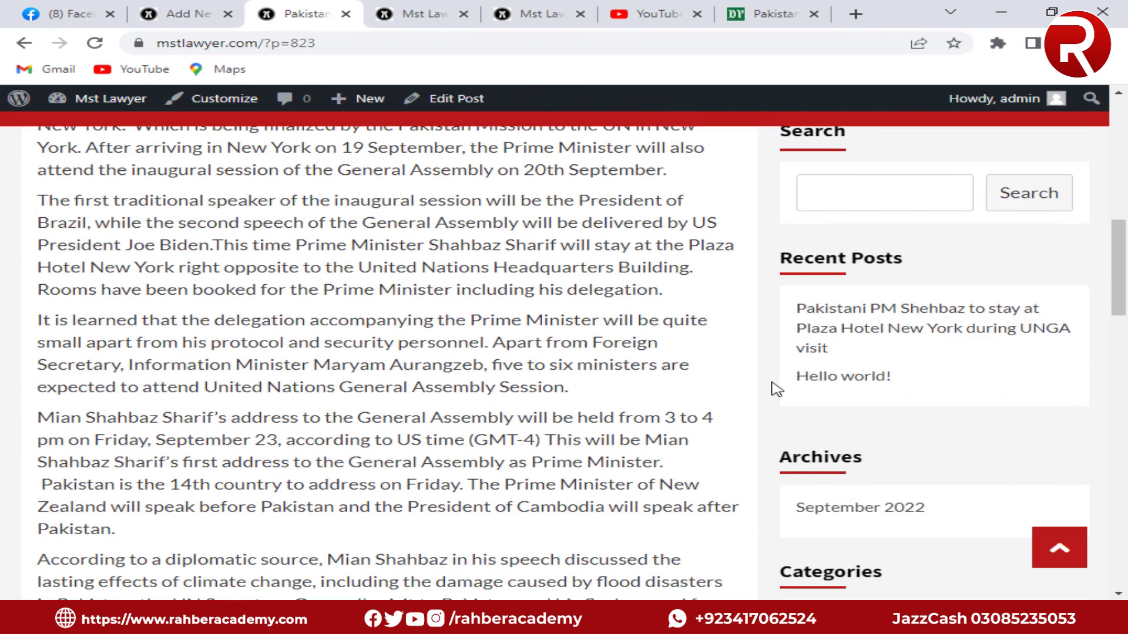